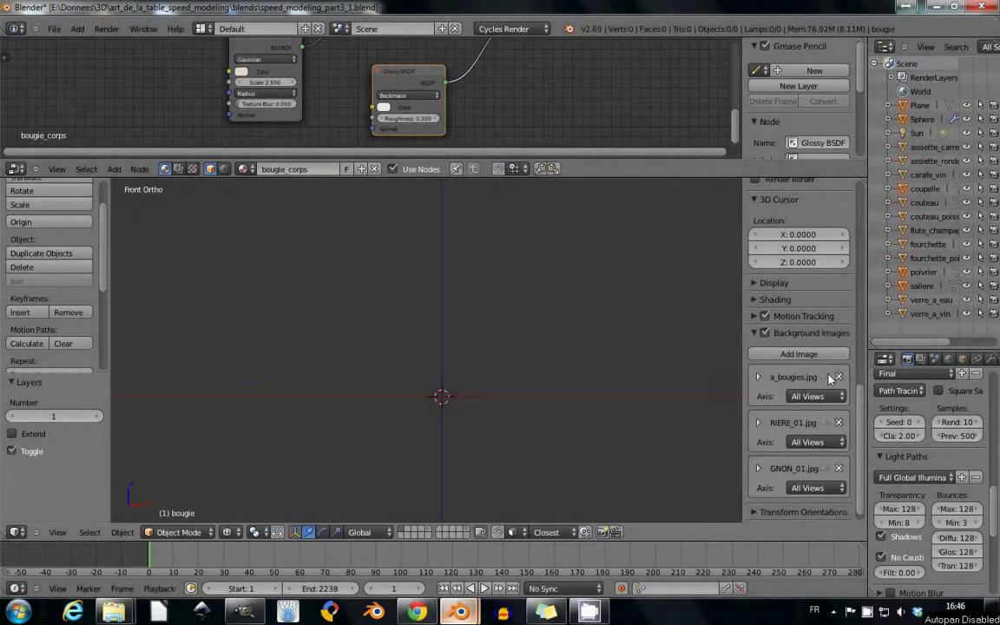
Step: Show the a_bougies.jpg reference and extrude a circle mesh up into the candle wall
left_click(827, 378)
key("shift+a")
left_click(500, 173)
key("Tab")
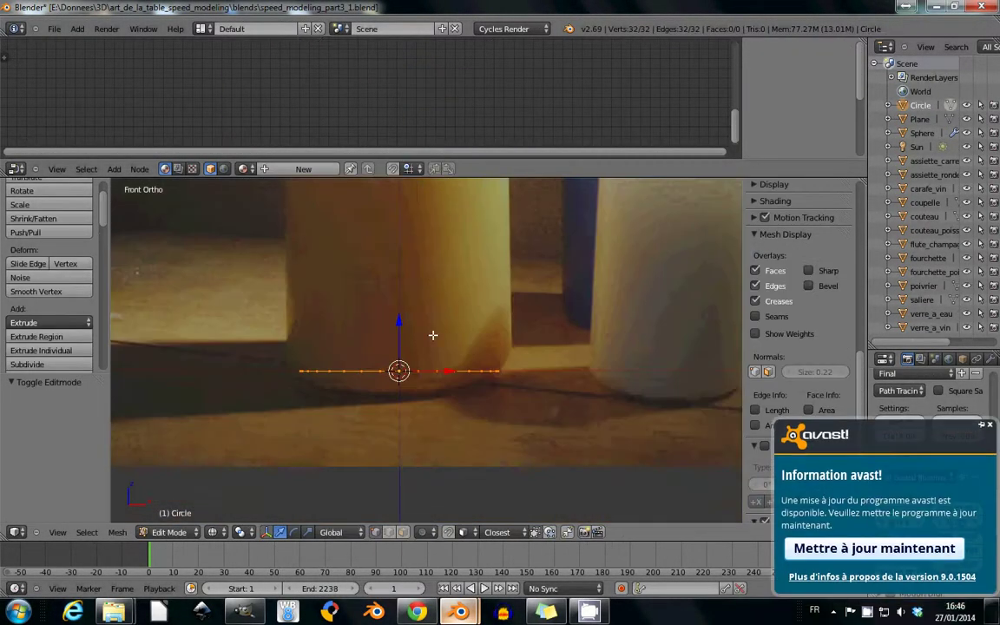
key("e")
scroll(408, 433, "up", 3)
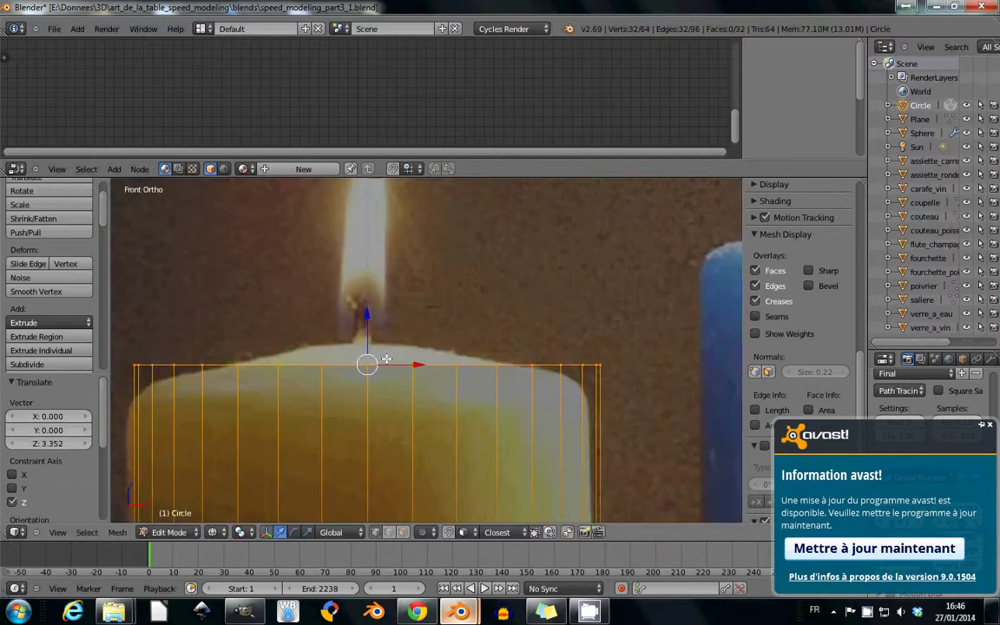
left_click(408, 392)
key("e")
right_click(371, 348)
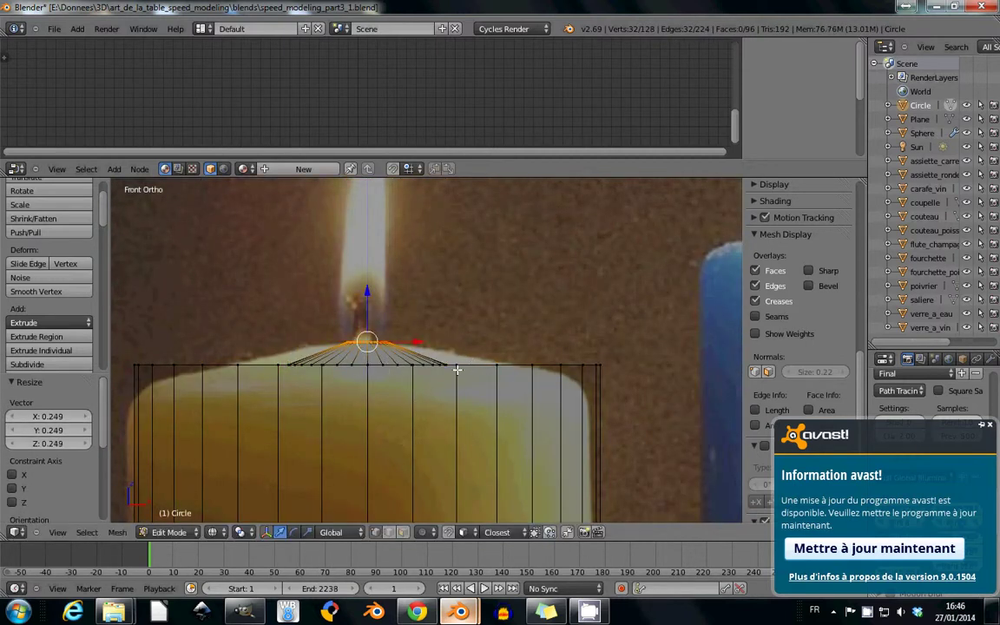
Step: Add a centred edge loop on the candle wall and apply 2-level subdivision smoothing
key("ctrl+Tab")
left_click(425, 403)
key("ctrl+r")
left_click(460, 387)
right_click(460, 386)
scroll(308, 377, "down", 3)
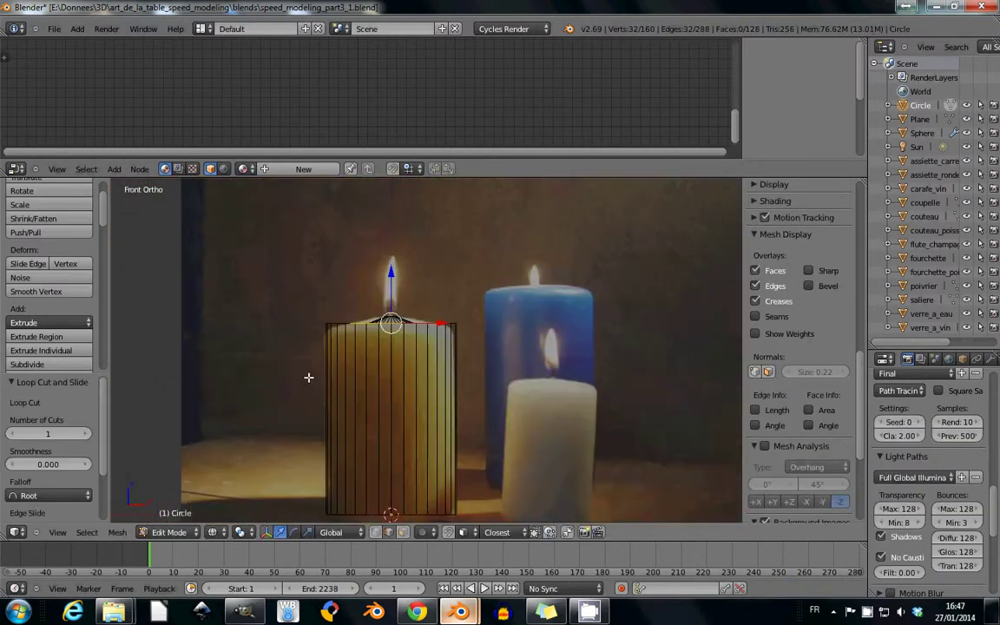
scroll(308, 377, "up", 3)
key("ctrl+2")
middle_click_drag(484, 415, 521, 412)
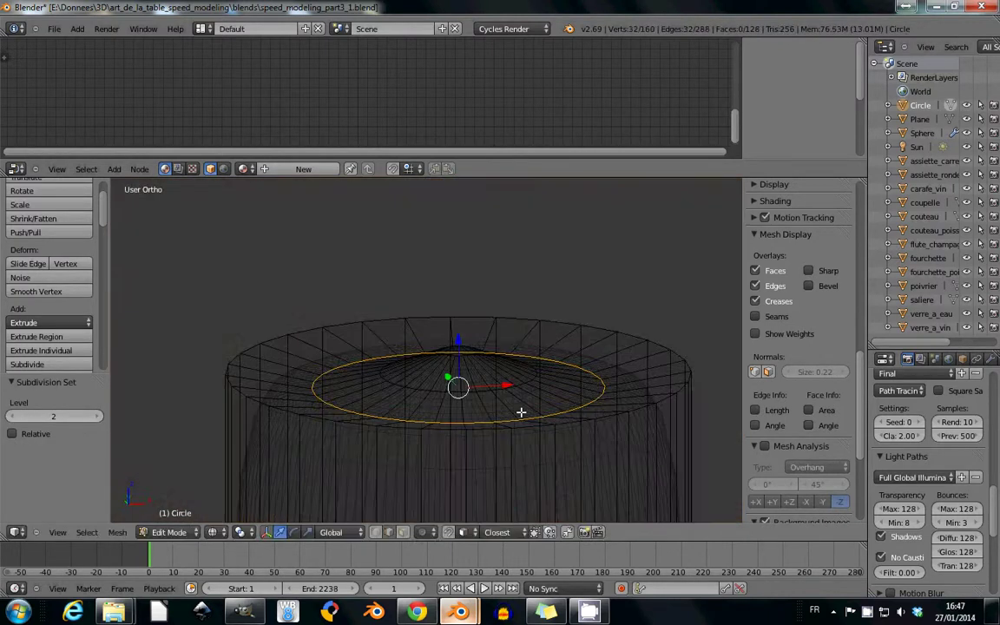
Step: Try a bevel on the candle's top rim loop, then undo it
key("ctrl+b")
left_click(617, 417)
scroll(640, 431, "down", 3)
key("KP_1")
scroll(470, 405, "up", 5)
key("ctrl+b")
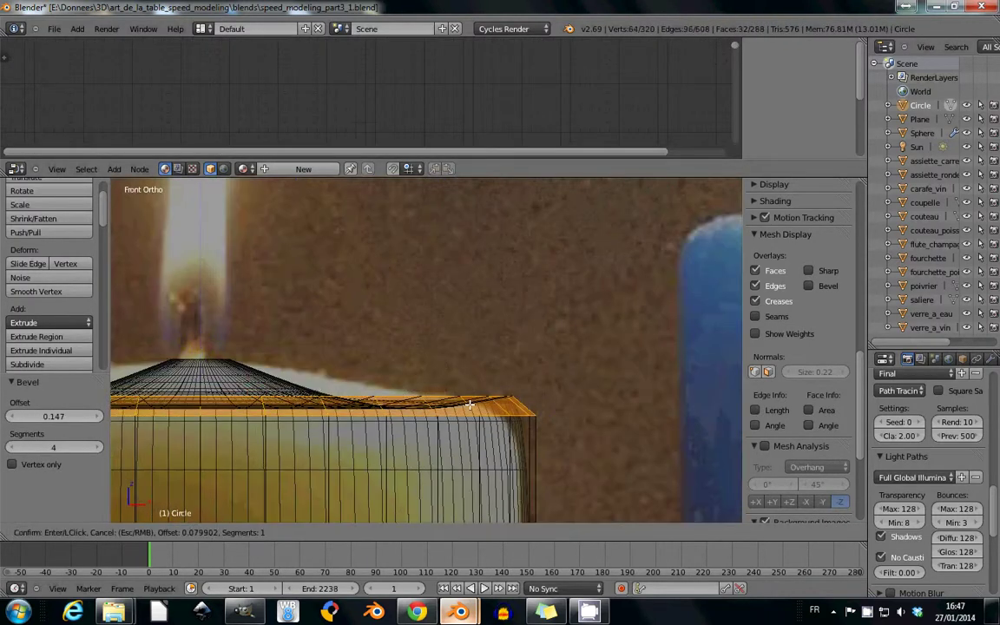
scroll(470, 405, "up", 4)
scroll(469, 415, "down", 3)
key("ctrl+z")
Step: Redo the top rim bevel as a rounded 4-segment profile
key("ctrl+b")
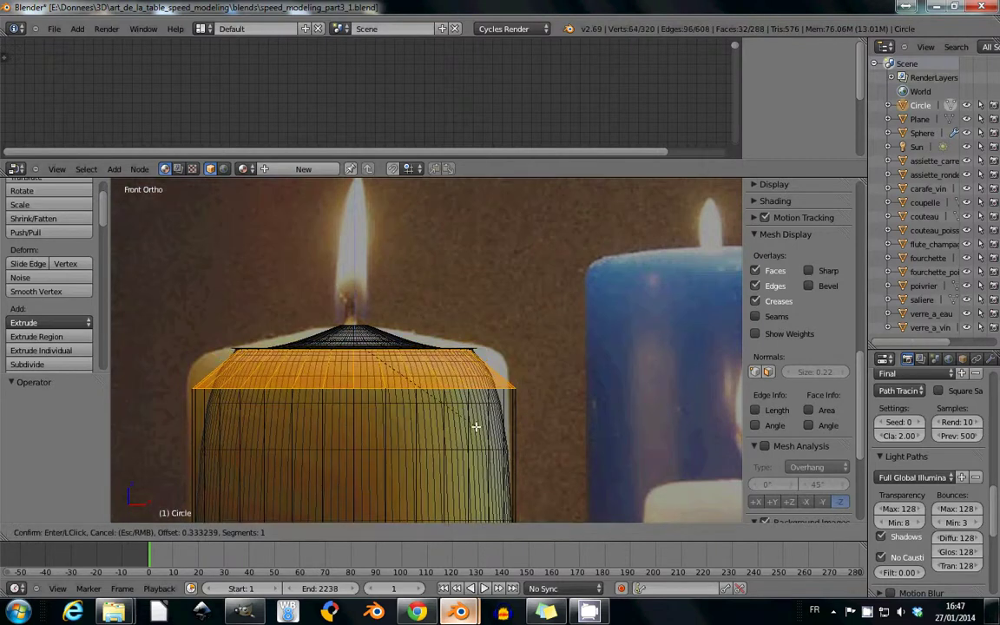
scroll(469, 399, "up", 3)
left_click(462, 408)
middle_click_drag(462, 408, 452, 395)
key("ctrl+b")
left_click(465, 420)
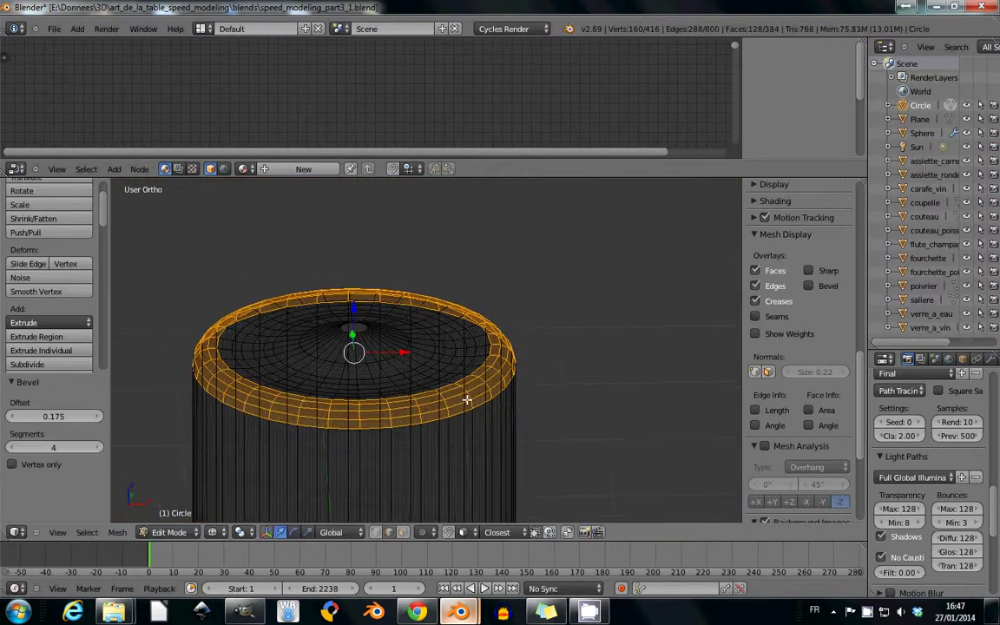
key("KP_1")
scroll(491, 457, "up", 3)
Step: Add an edge loop near the top edge and shrink the candle's bottom ring inward
key("a")
key("ctrl+r")
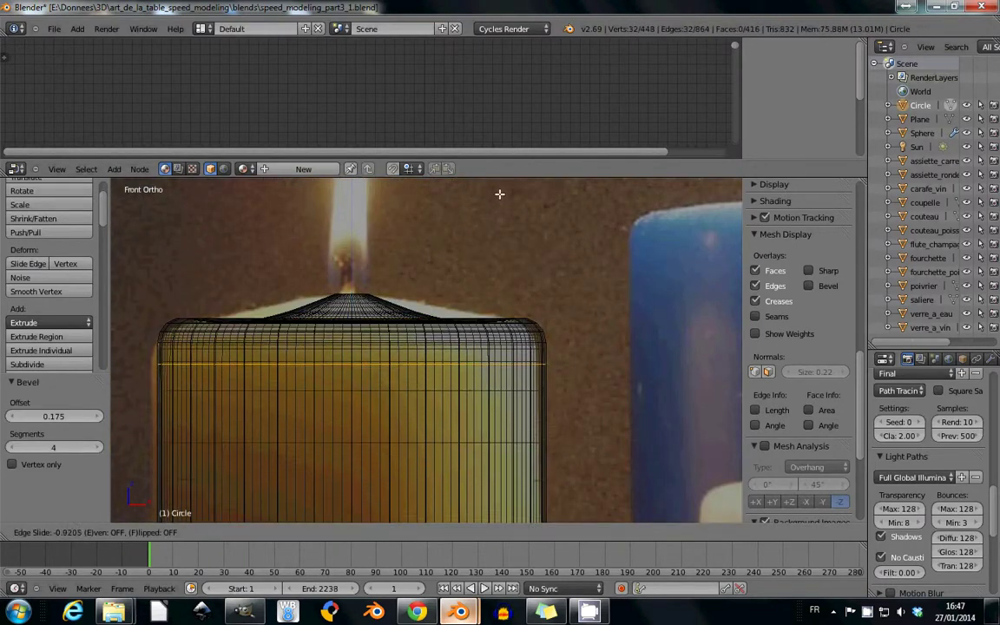
left_click(499, 193)
scroll(500, 347, "down", 3)
scroll(457, 453, "up", 4)
left_click(434, 451, "alt")
key("s")
left_click(475, 457)
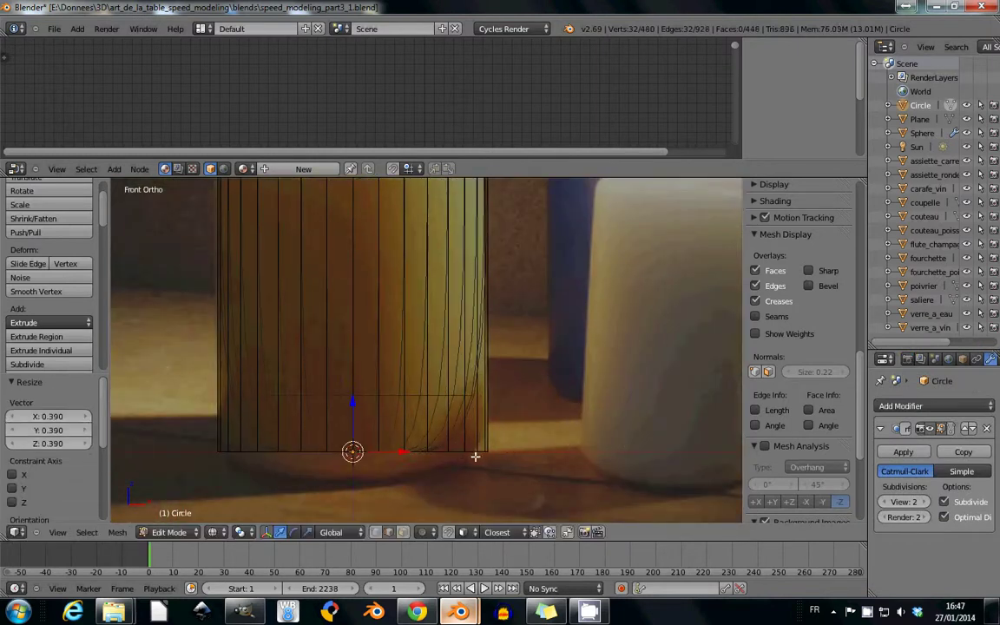
right_click(476, 416, "alt")
Step: Select the full bottom rim loop and start a rounded bevel on it
key("space")
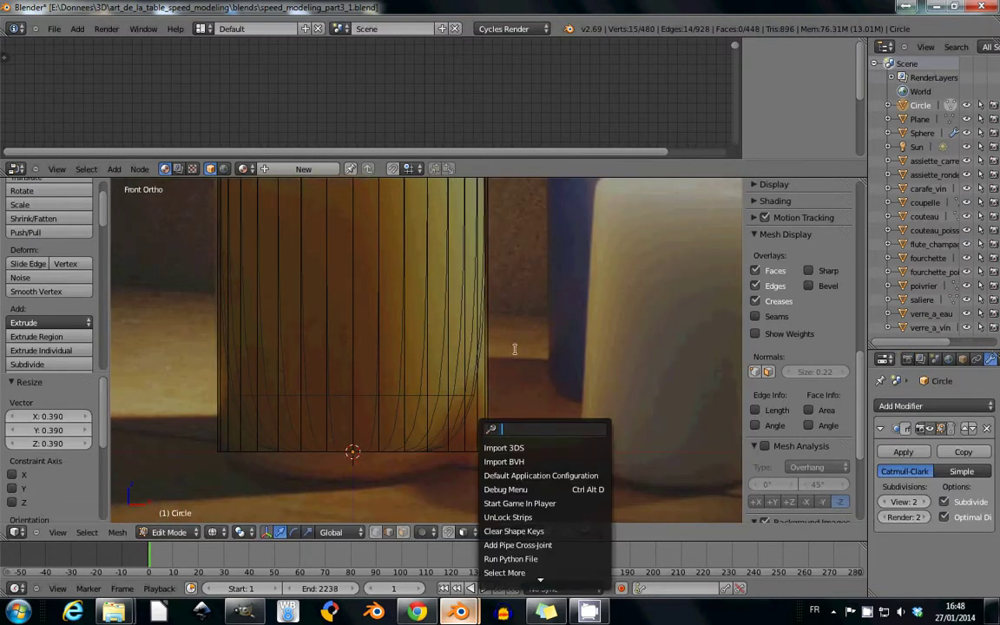
key("Escape")
key("alt+space")
scroll(502, 440, "up", 2)
key("ctrl+tab")
key("ctrl+b")
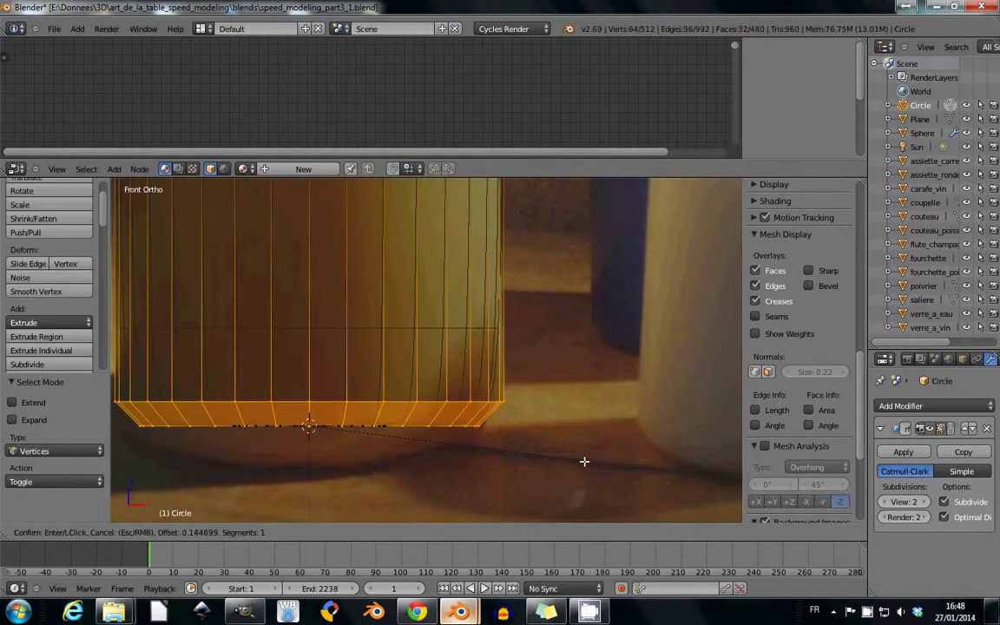
Step: Merge the candle's bottom centre vertices into a single point
key("Tab")
middle_click_drag(468, 323, 424, 275)
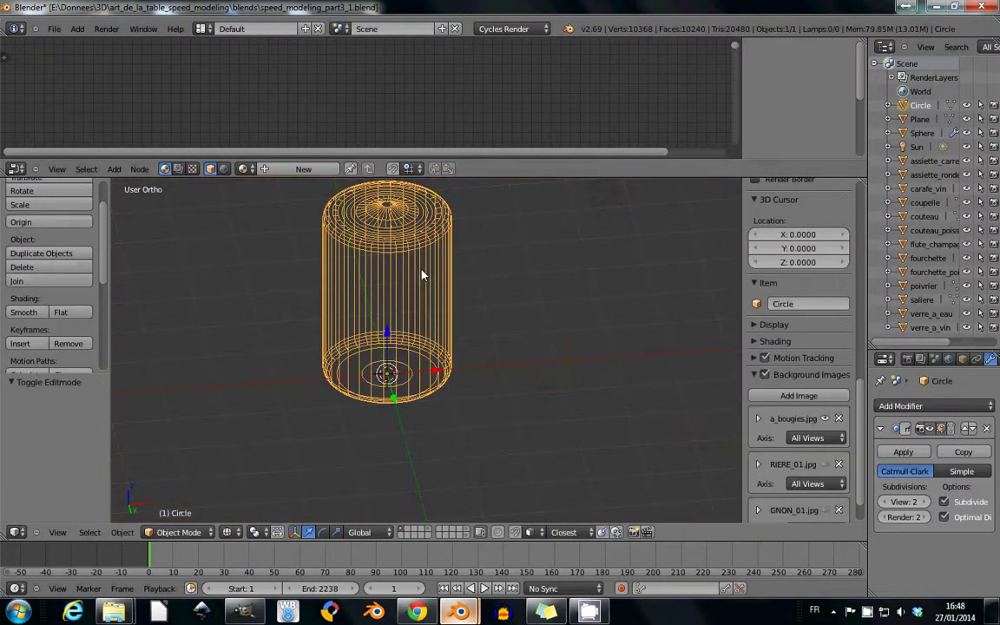
key("z")
scroll(402, 365, "up", 3)
key("Tab")
middle_click_drag(402, 384, 383, 397)
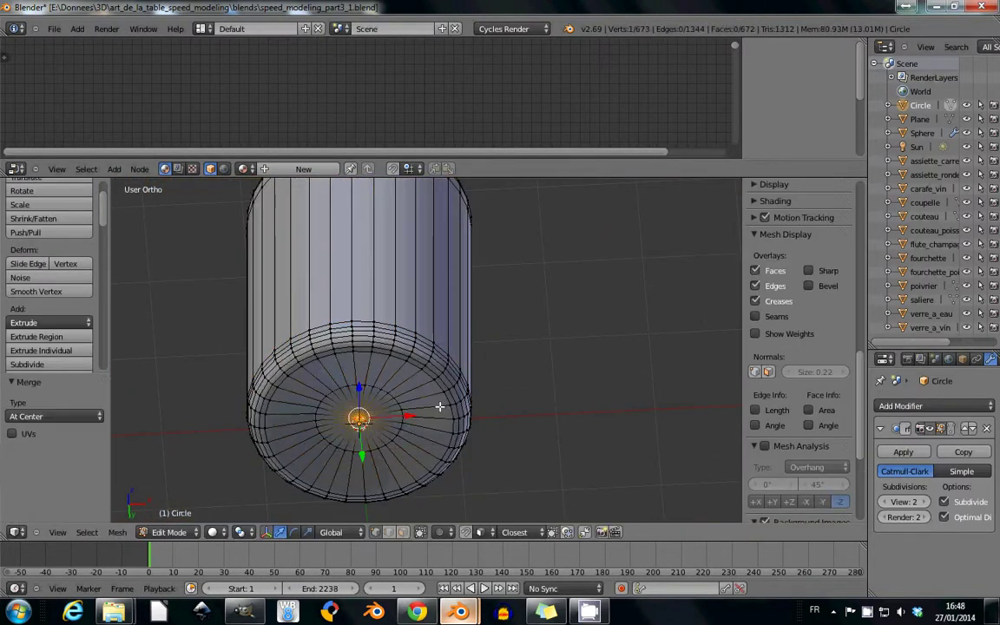
Step: Extrude a small inner ring from the bottom centre and dissolve it into one flat face
key("Tab")
scroll(440, 406, "up", 3)
key("Tab")
key("ctrl+z")
key("s")
left_click(354, 336)
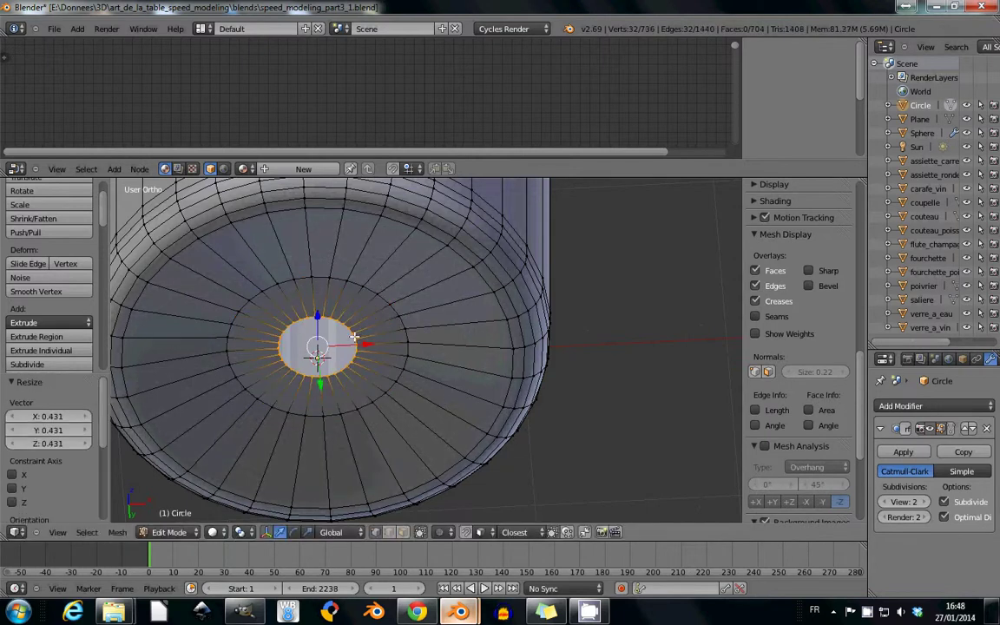
key("ctrl+z")
middle_click_drag(354, 336, 386, 319)
key("ctrl+z")
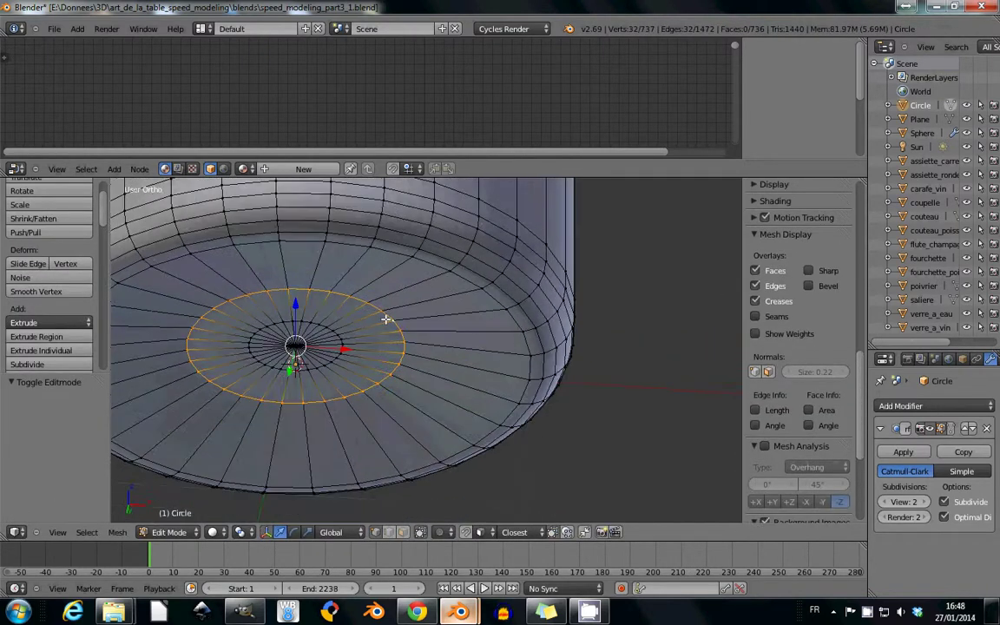
key("x")
left_click(324, 380)
Step: Select the small ring at the centre of the candle's sloped top
key("Tab")
scroll(365, 314, "down", 3)
scroll(364, 314, "down", 3)
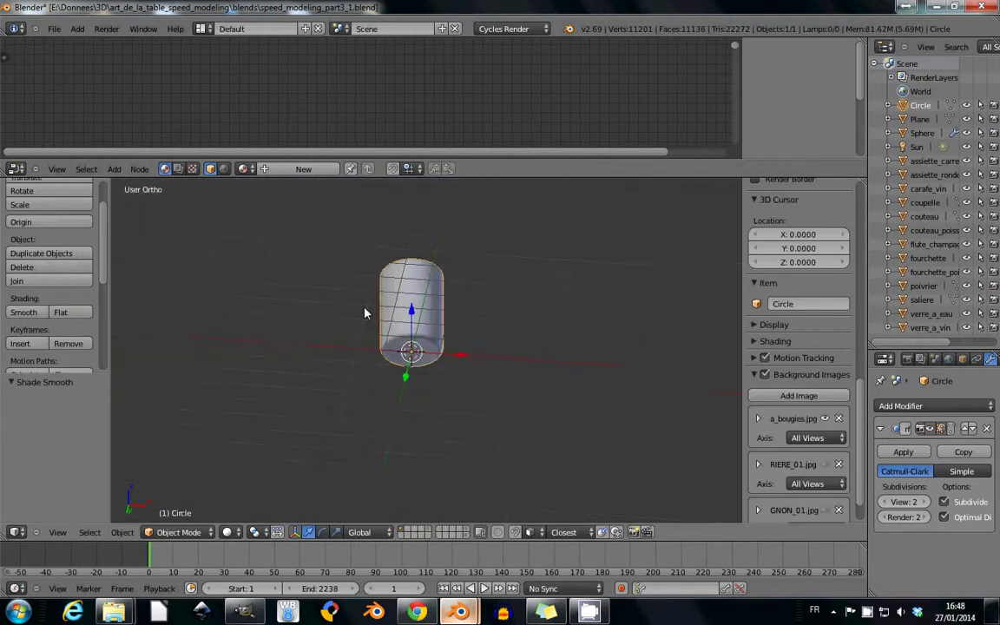
key("KP_1")
key("Tab")
scroll(290, 383, "up", 5)
middle_click_drag(291, 383, 453, 335)
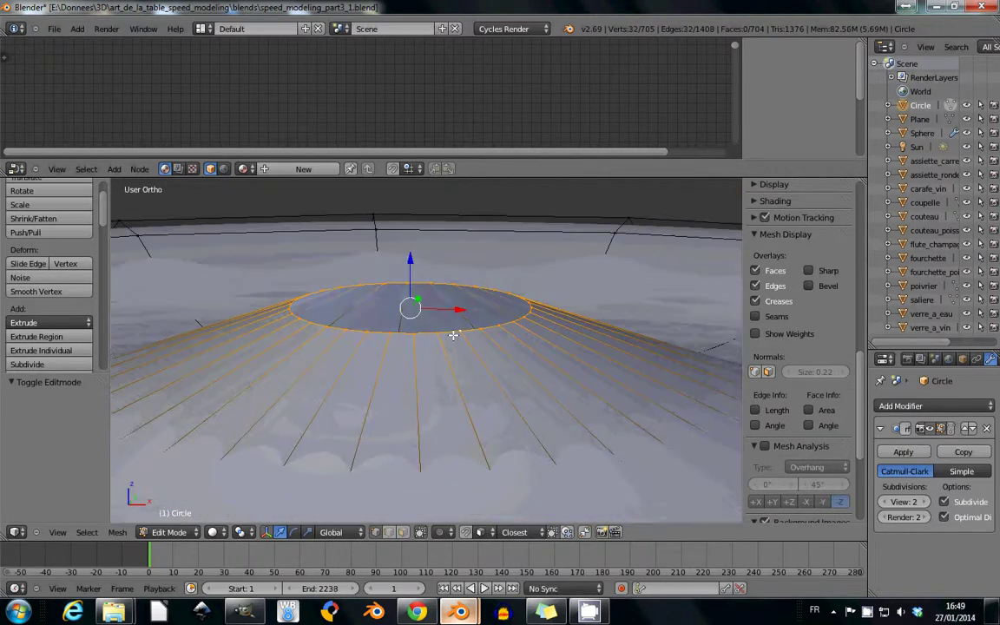
key("KP_1")
Step: Resize and slightly lower the top centre ring, then extrude it up into a wick
key("s")
key("g")
key("z")
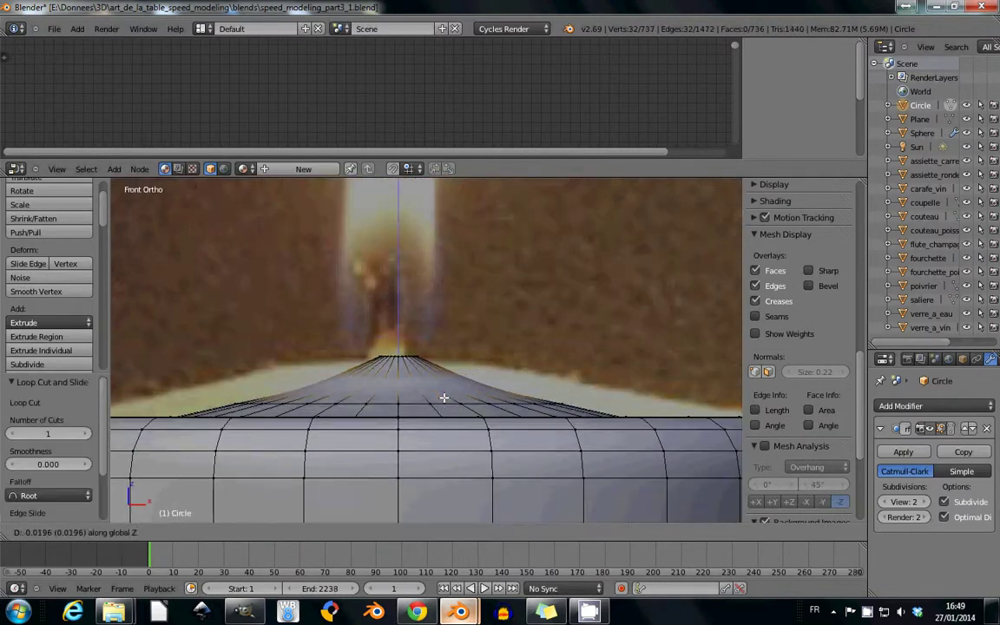
left_click(400, 388)
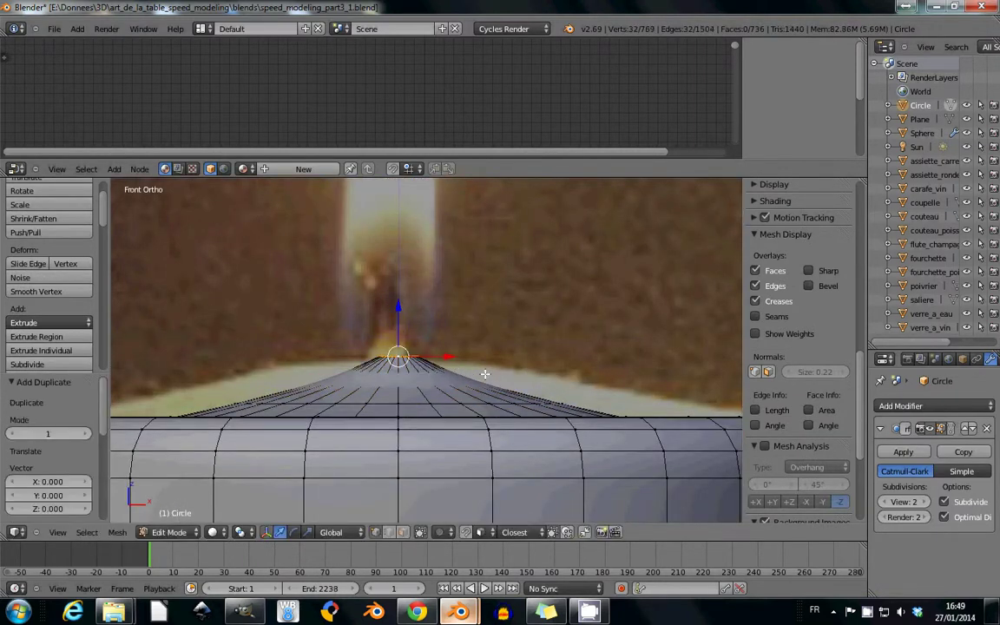
key("e")
left_click(408, 424)
scroll(405, 451, "up", 3)
Step: Narrow the wick column and add ten edge loops along it
key("s")
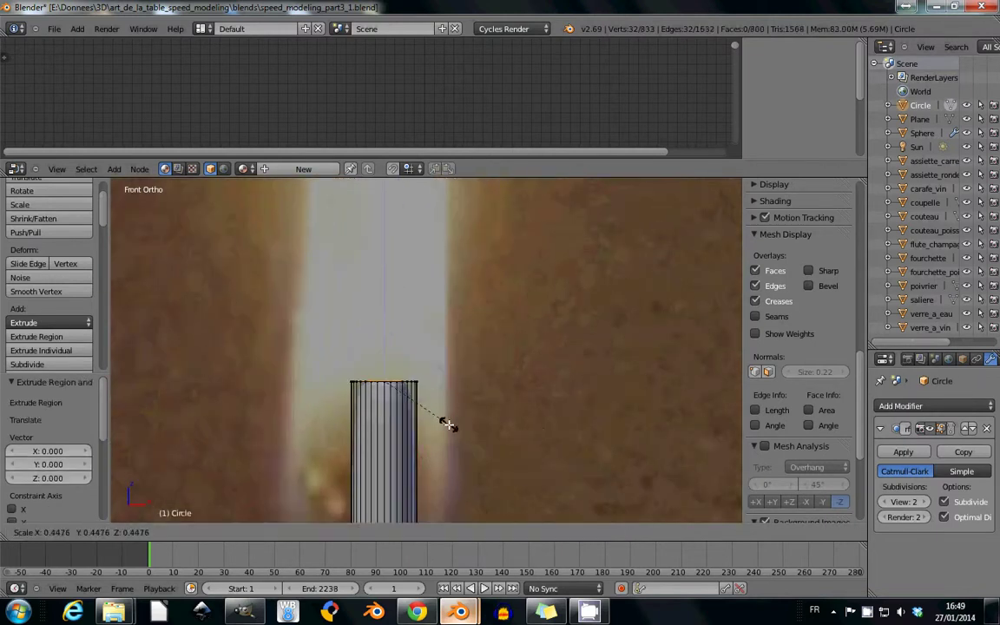
left_click(445, 424)
key("ctrl+r")
scroll(413, 402, "up", 9)
left_click(417, 441)
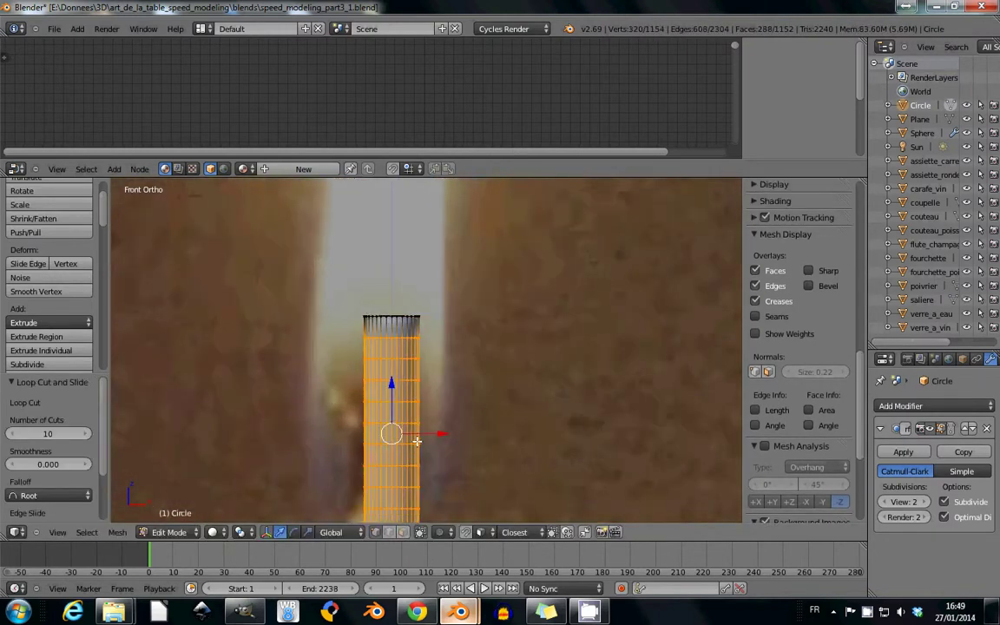
scroll(417, 441, "down", 3)
key("ctrl+l")
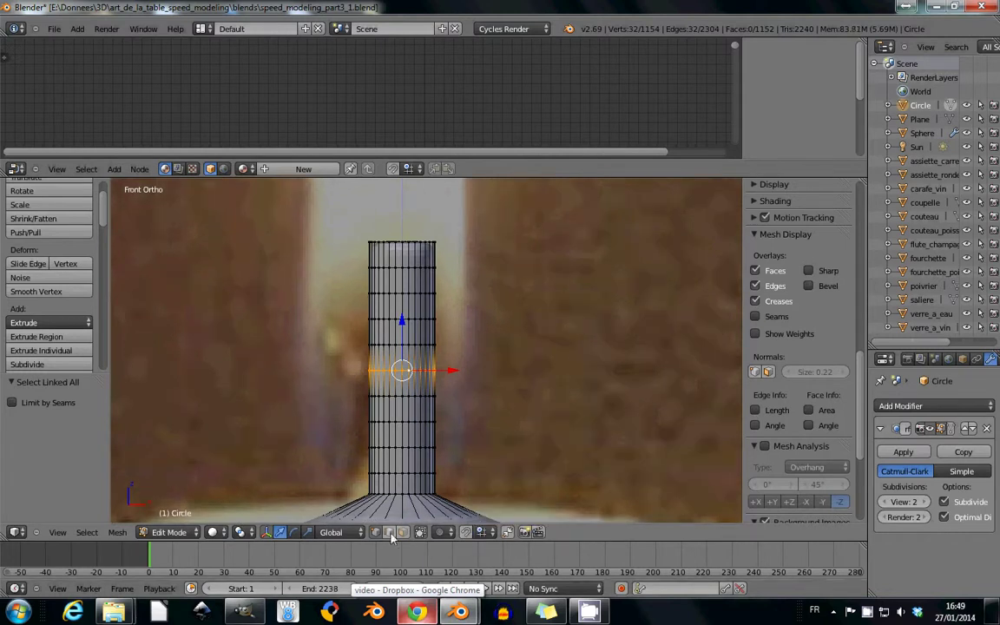
Step: Pinch the wick's middle ring with soft proportional falloff
key("s")
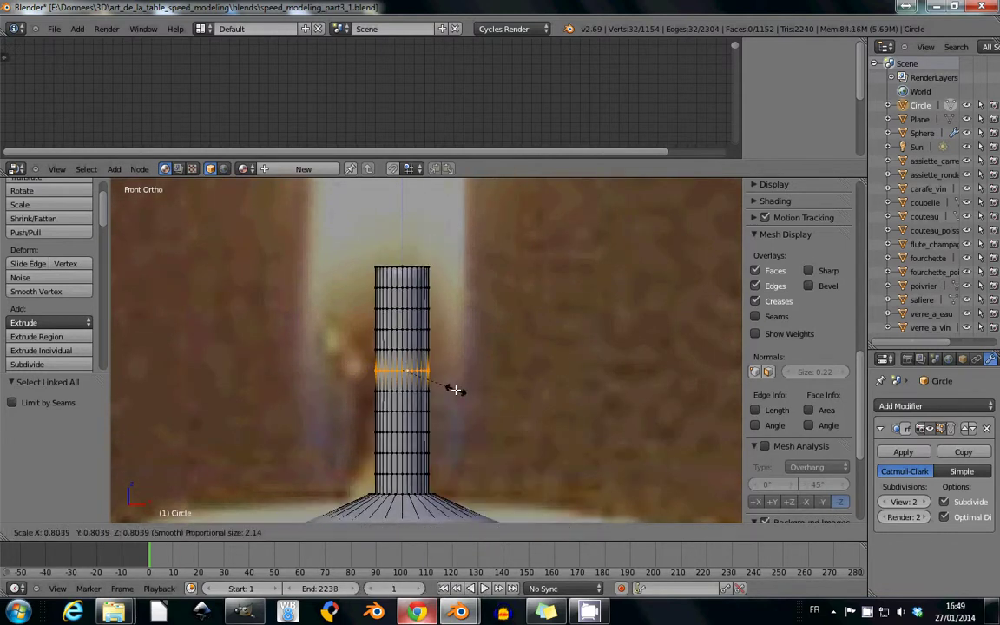
scroll(436, 394, "up", 5)
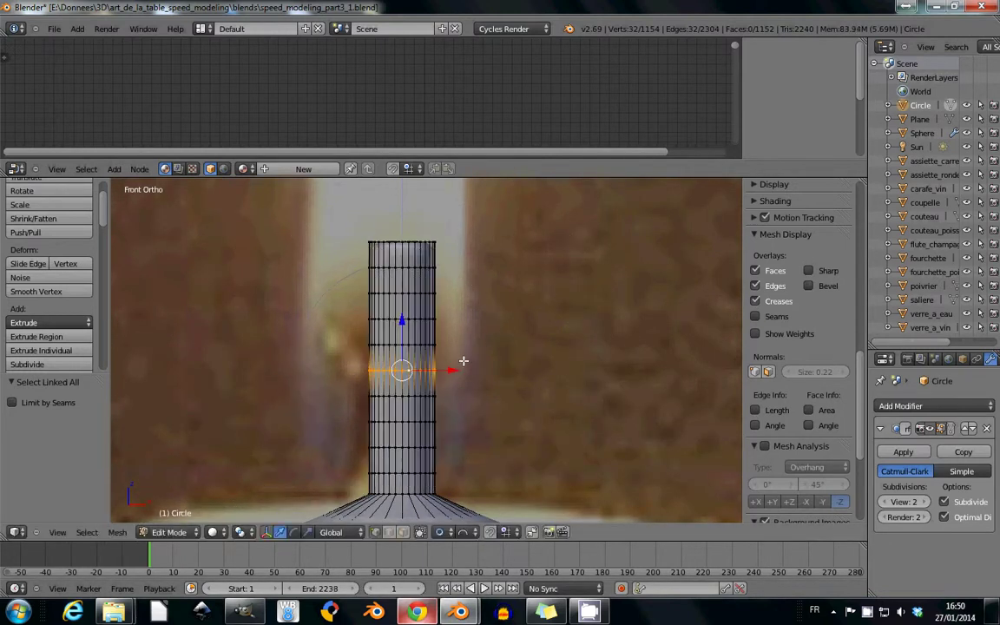
key("shift+z")
left_click(460, 373)
key("g")
key("x")
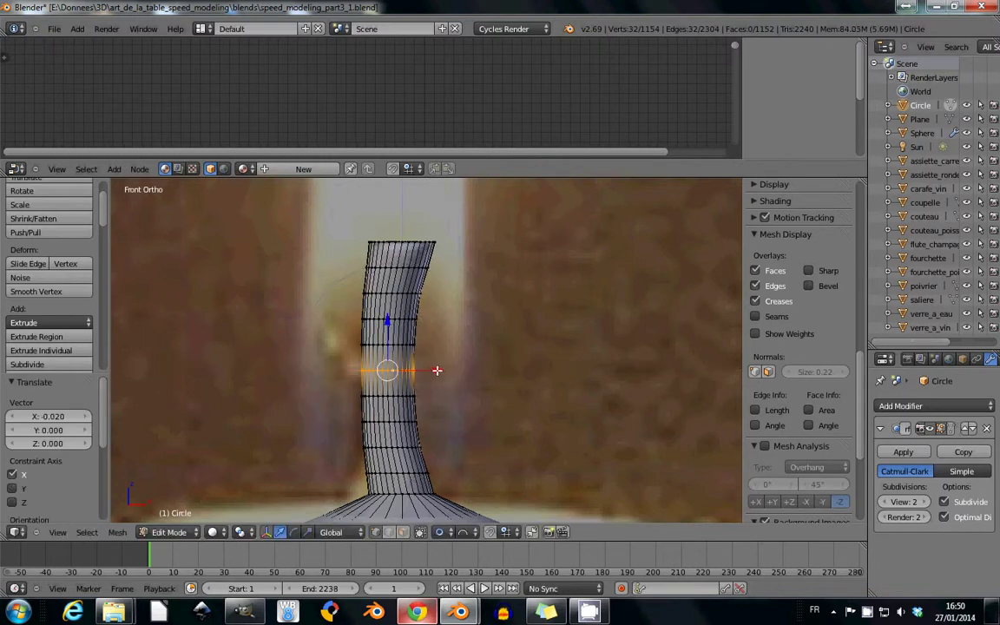
key("Escape")
Step: Bend the wick slightly along Y using Smooth proportional falloff
left_click(468, 521)
key("g")
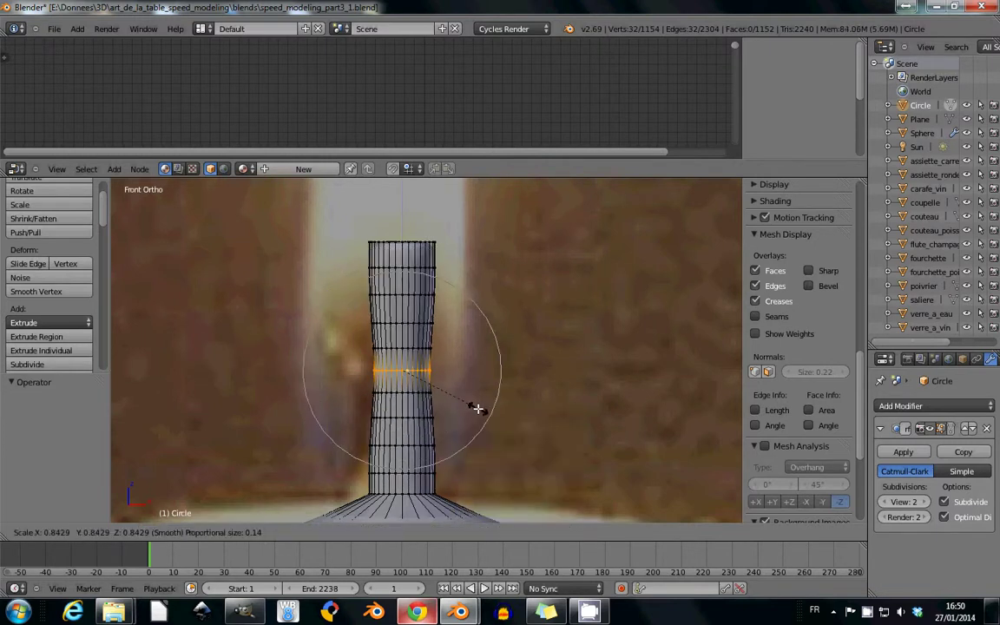
key("y")
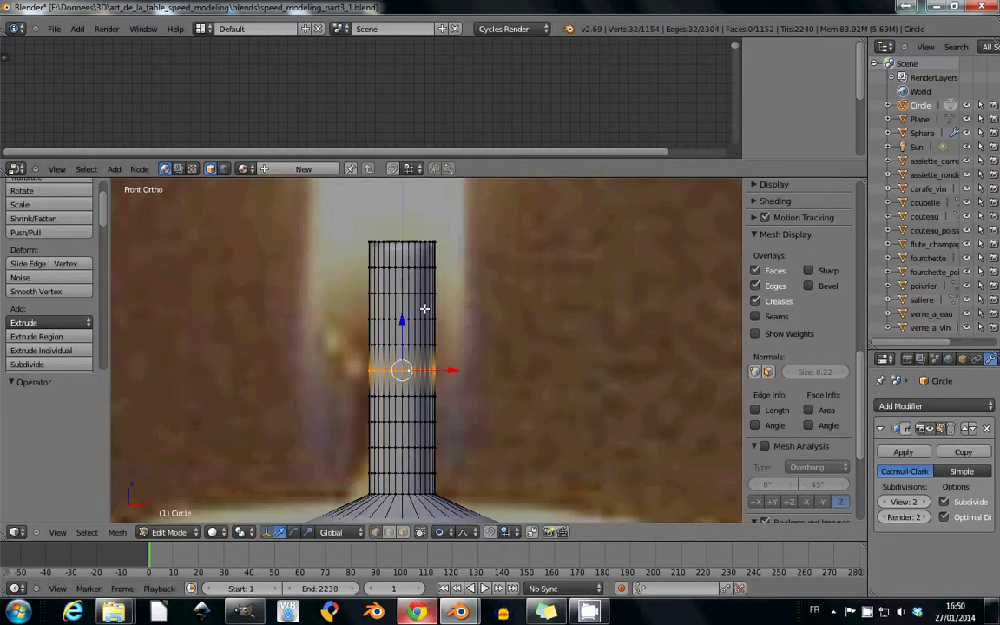
left_click(431, 370)
middle_click_drag(431, 371, 418, 287)
scroll(418, 288, "up", 5)
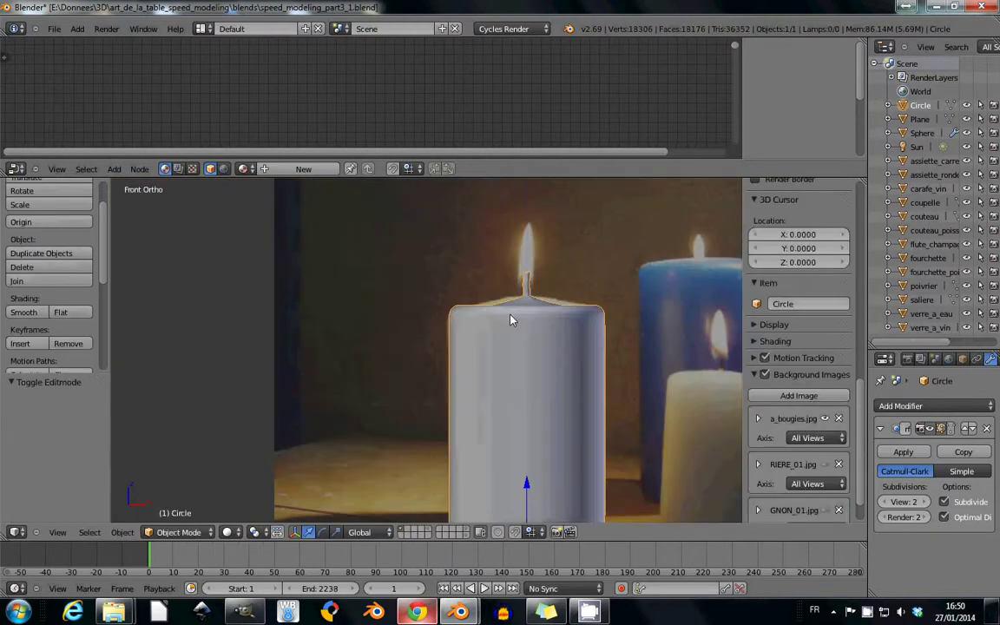
Step: Snap the 3D cursor to the top of the wick
key("Tab")
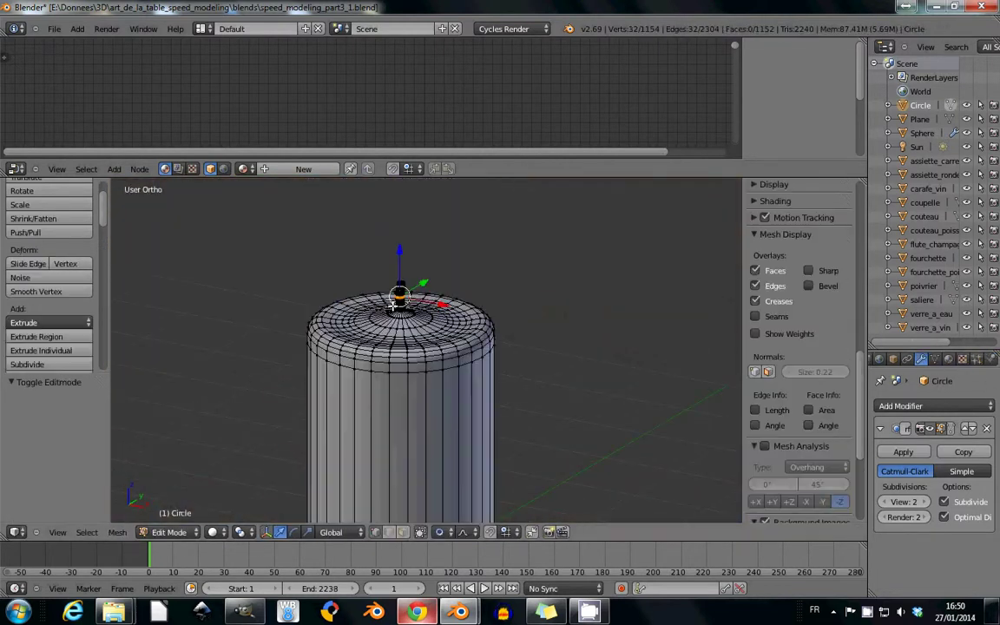
scroll(400, 287, "up", 5)
key("shift+s")
left_click(278, 300)
key("Tab")
Step: Import Flamme.jpg as an image plane at the cursor
key("shift+a")
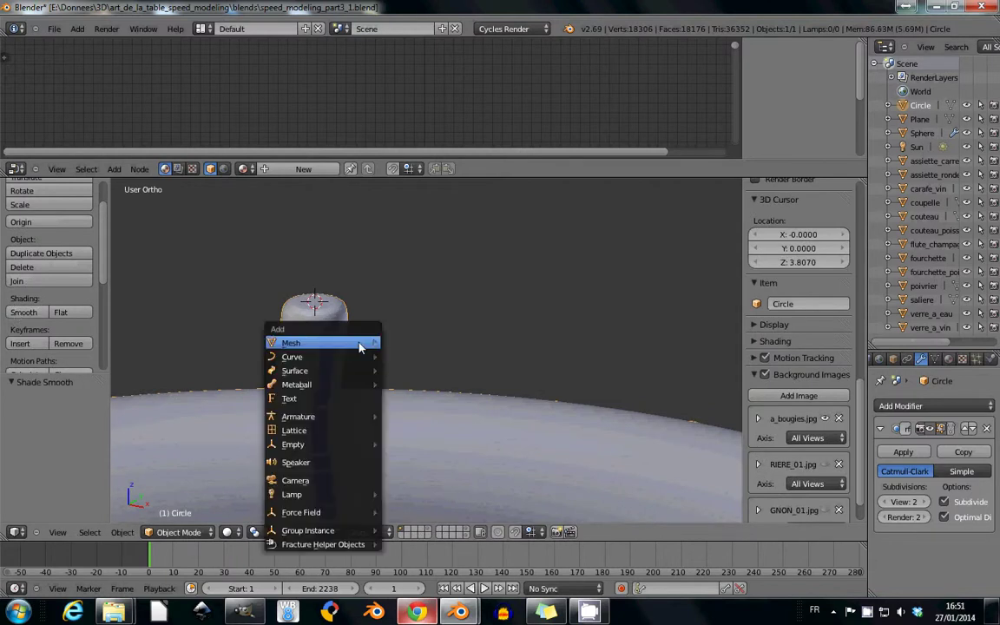
mouse_move(321, 343)
left_click(382, 498)
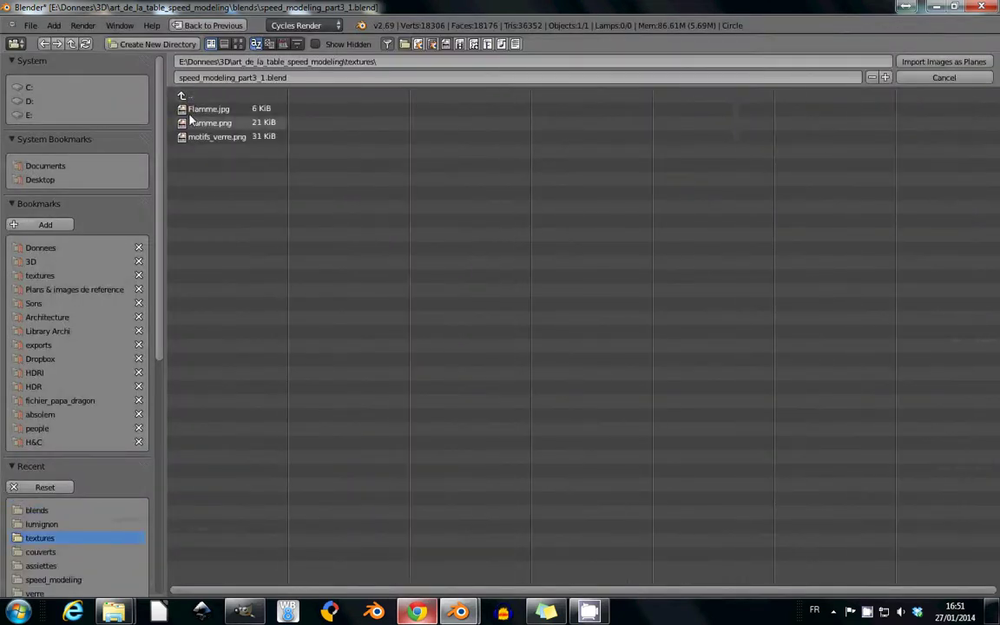
left_click(208, 109)
left_click(943, 62)
scroll(304, 362, "down", 3)
Step: Rotate the flame plane upright on X and raise it above the wick
key("r")
key("x")
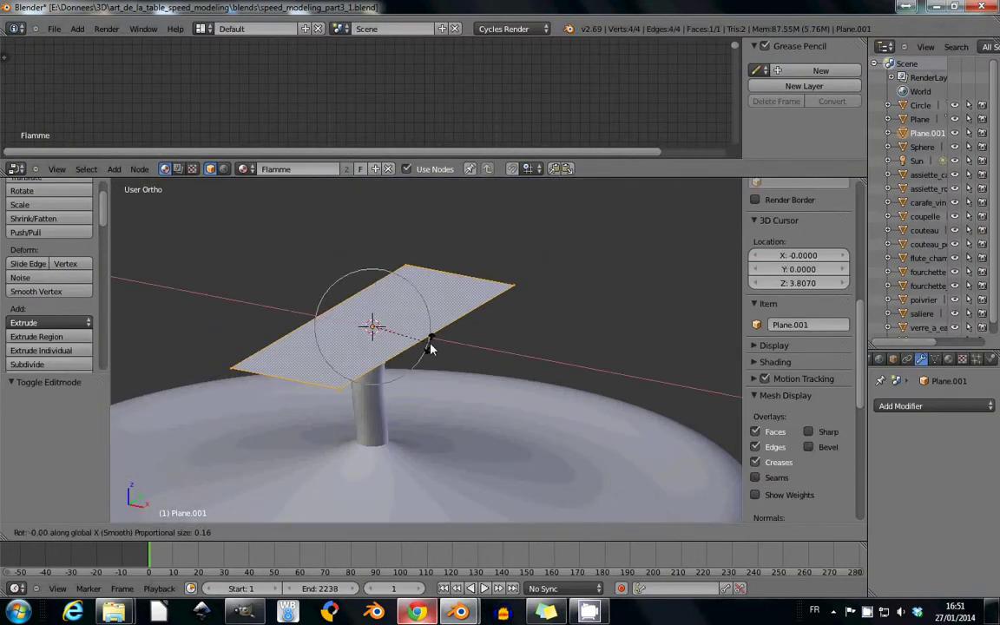
key("Escape")
key("KP_1")
key("Tab")
scroll(470, 361, "up", 4)
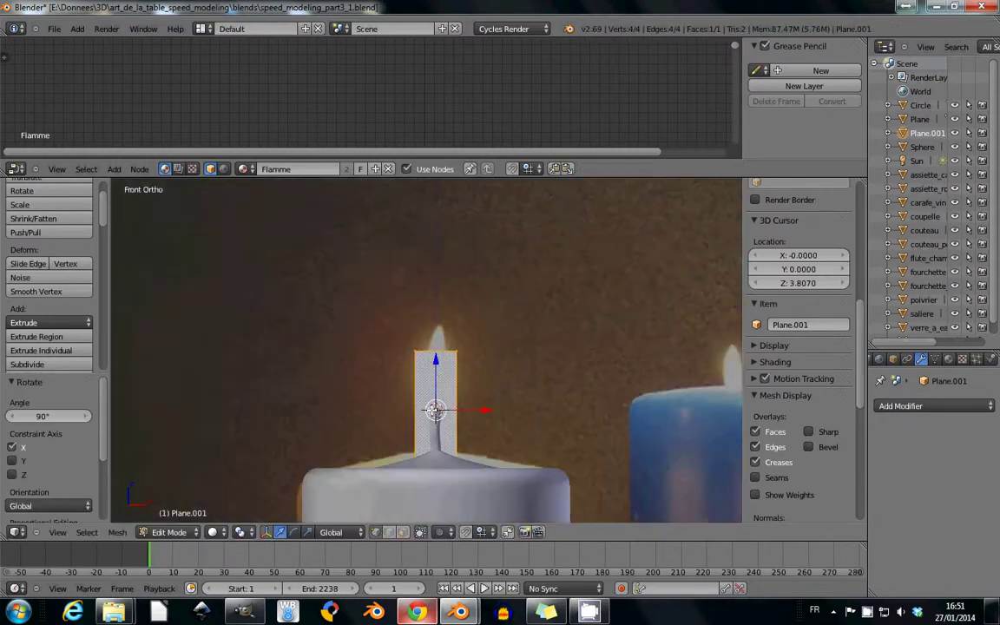
scroll(471, 361, "up", 3)
left_click_drag(421, 334, 421, 314)
key("Tab")
scroll(421, 314, "down", 3)
middle_click_drag(421, 315, 406, 320)
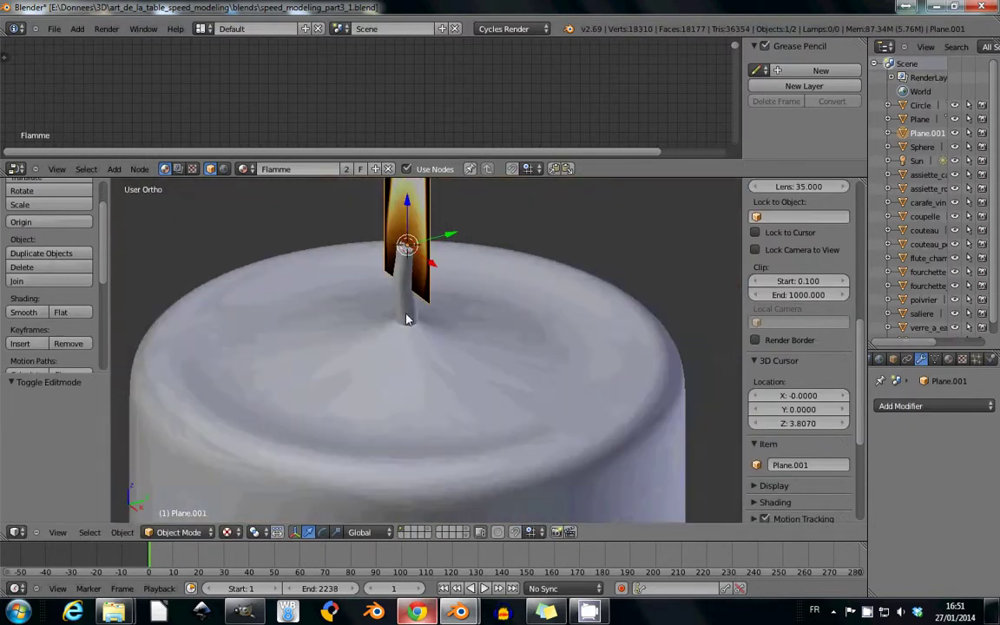
Step: Bevel the wick's top edge ring to round it off
right_click(382, 326)
key("Tab")
scroll(413, 316, "up", 3)
right_click(273, 258, "alt")
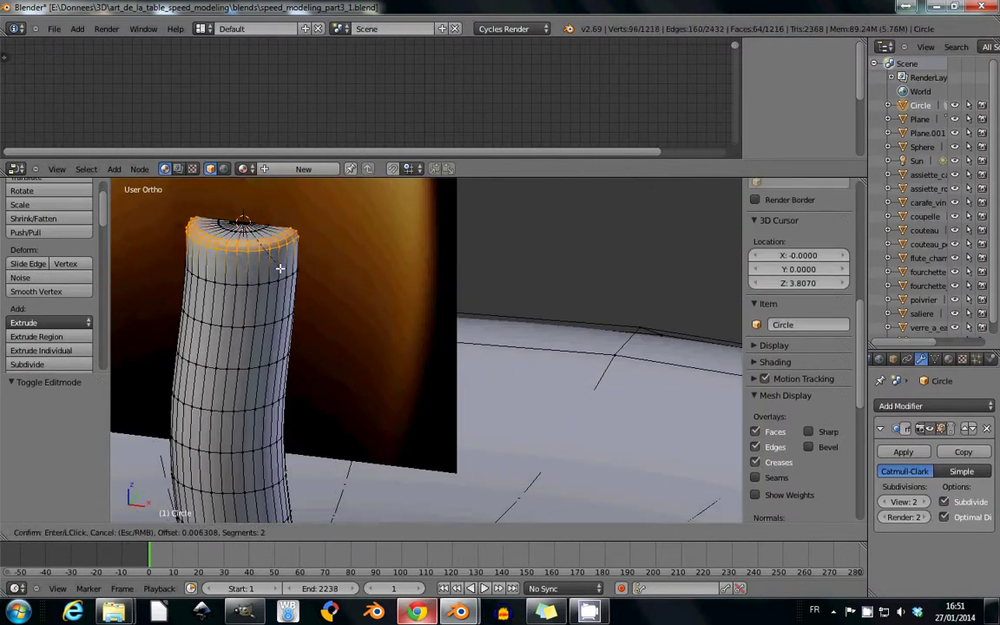
left_click(280, 269)
key("Tab")
middle_click_drag(328, 299, 408, 330)
right_click(393, 260)
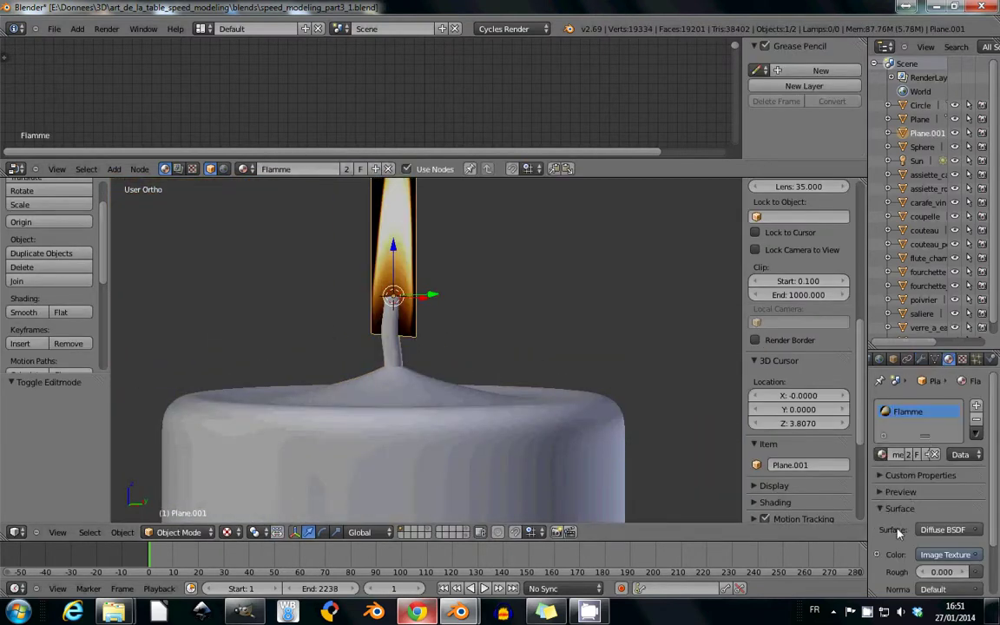
scroll(938, 468, "down", 2)
Step: Switch to rendered preview, keep the Image Texture node, and add a Mix Shader to the flame material
left_click_drag(291, 162, 291, 293)
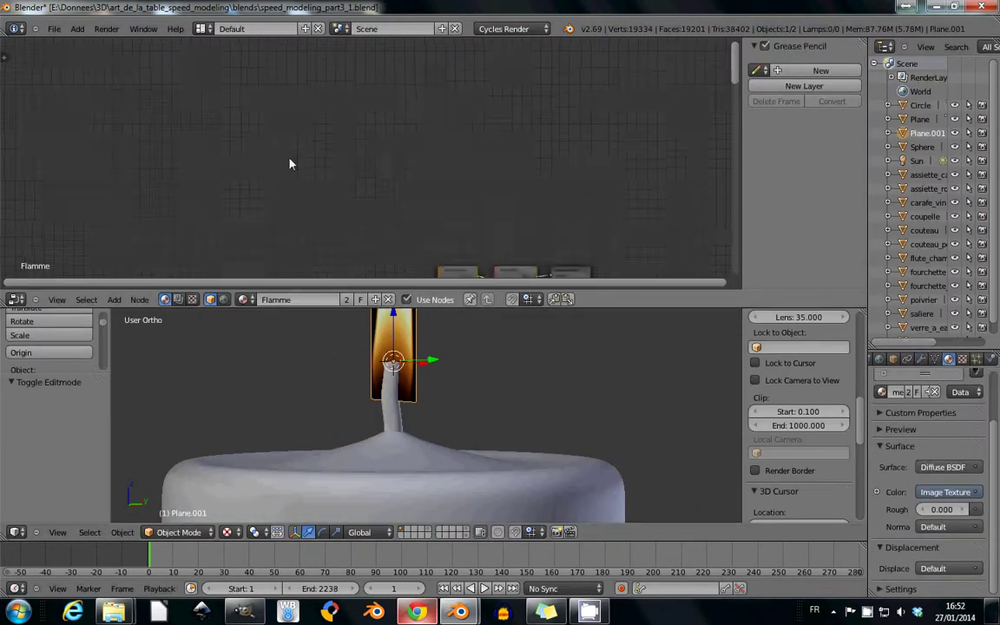
key("shift+z")
right_click(280, 122)
key("ctrl+x")
key("shift+a")
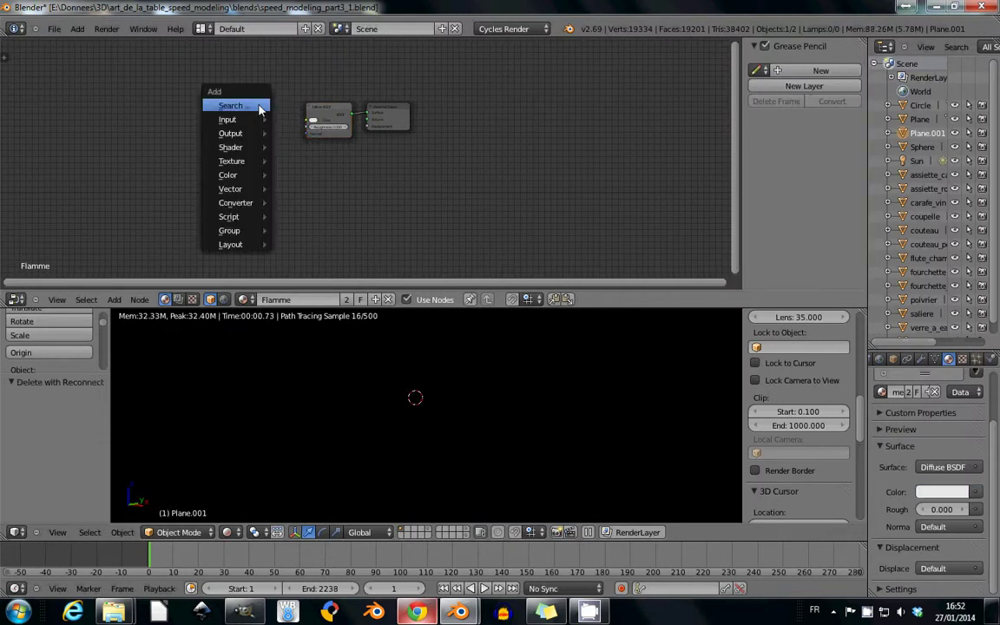
key("Escape")
key("ctrl+z")
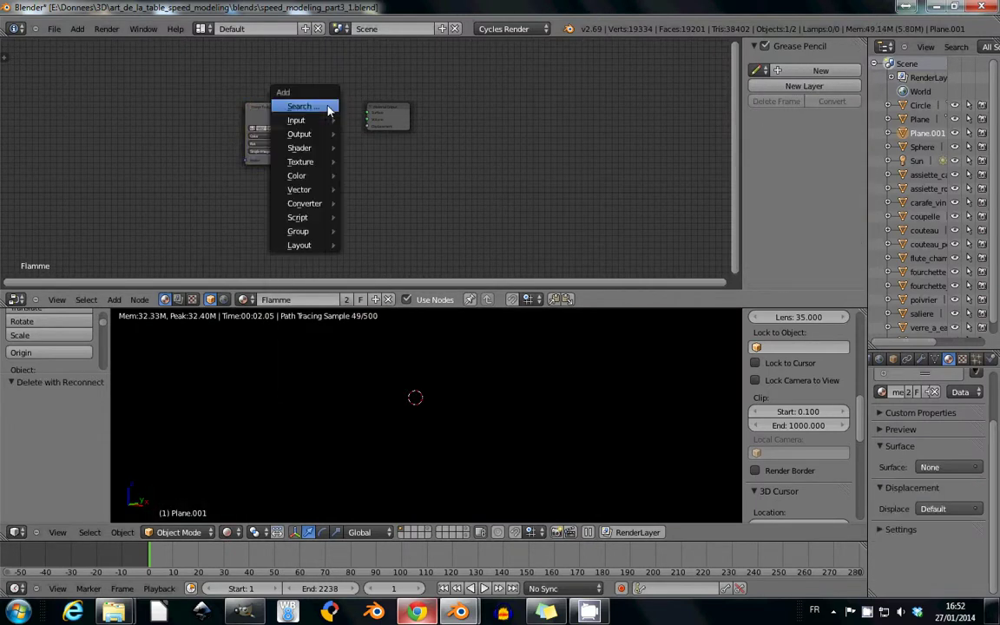
mouse_move(299, 147)
left_click(387, 155)
left_click(376, 123)
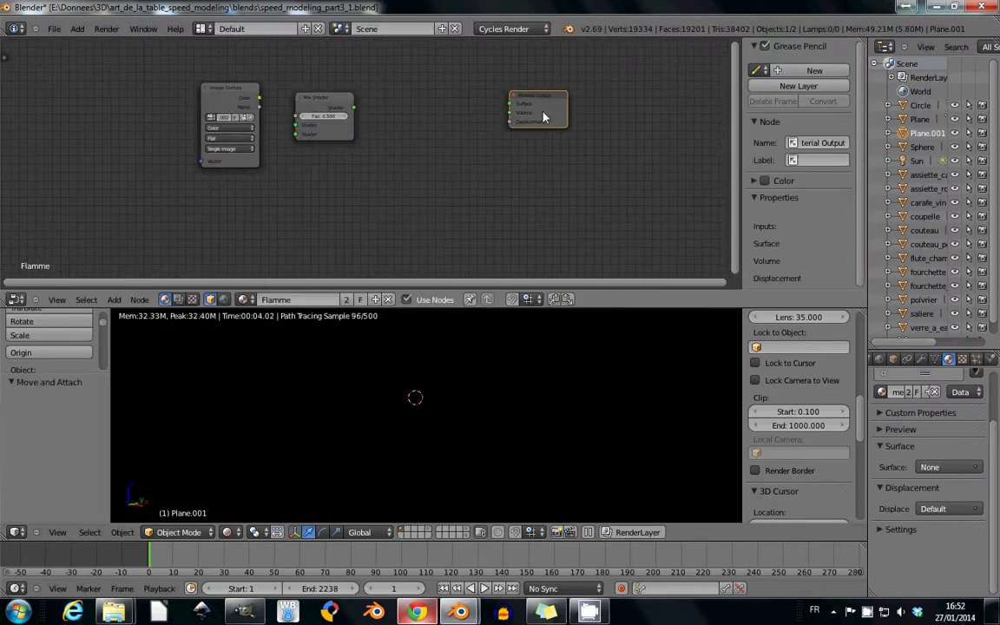
Step: Add two stacked Transparent BSDF nodes and a second Mix Shader
key("shift+a")
left_click(467, 199)
left_click(323, 170)
key("shift+a")
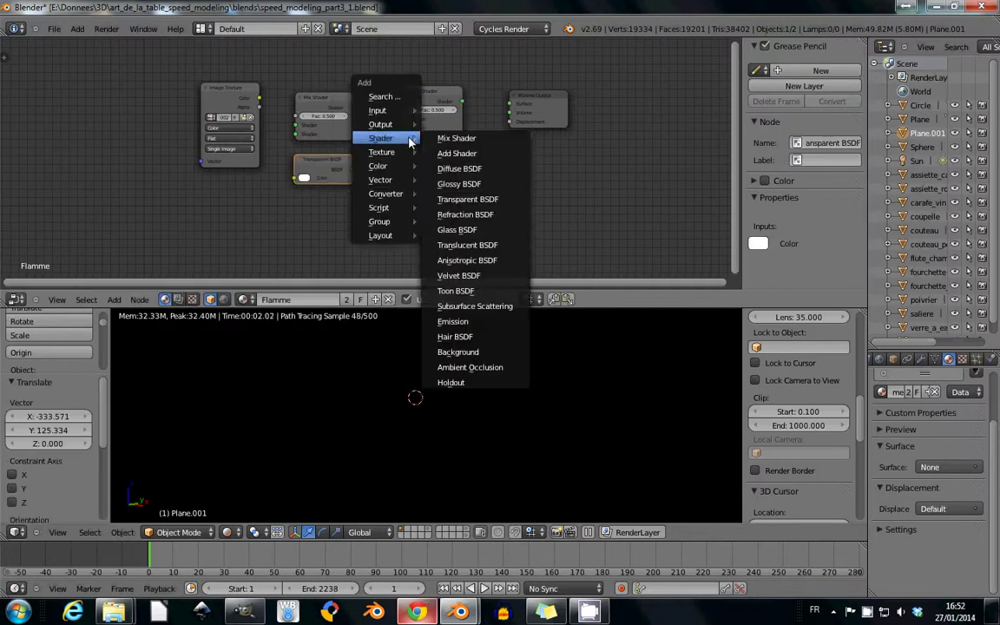
left_click(454, 200)
left_click(328, 226)
key("shift+a")
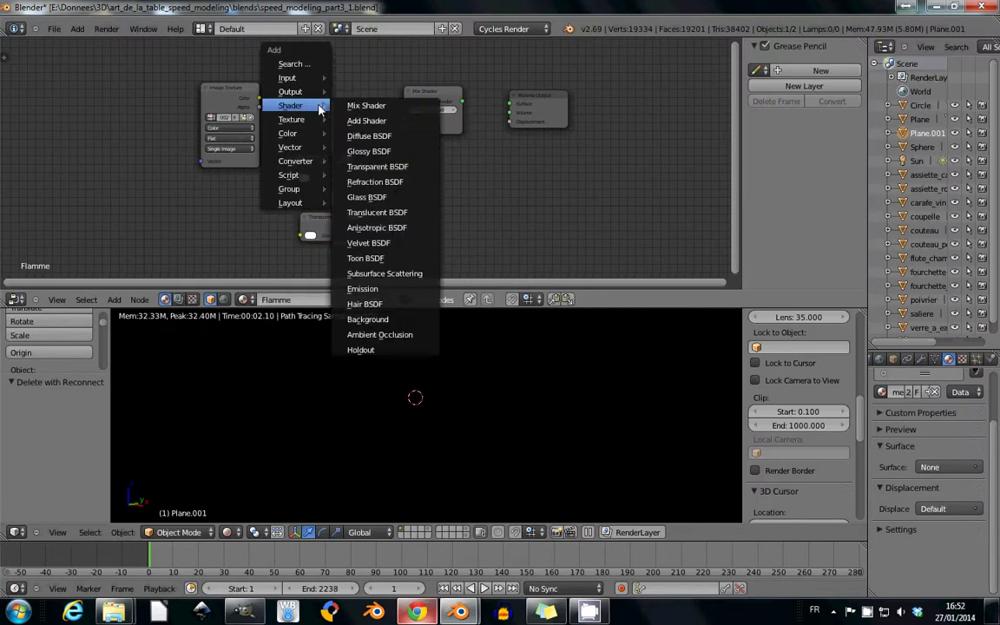
left_click(364, 103)
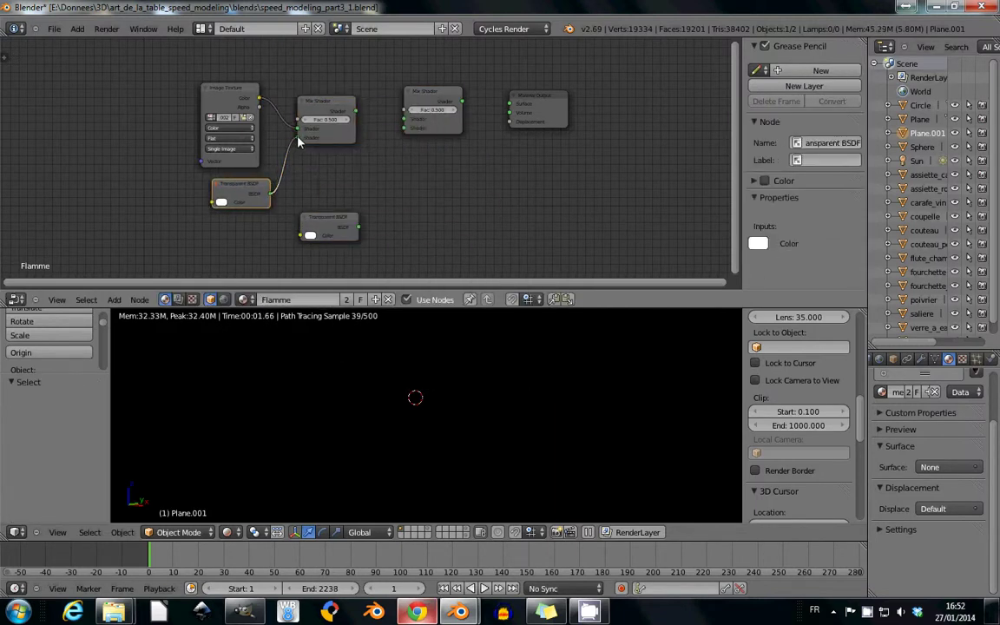
Step: Insert an Emission shader at strength 5 between the image texture and the mix
left_click_drag(230, 122, 64, 114)
key("shift+a")
left_click(279, 295)
left_click(173, 104)
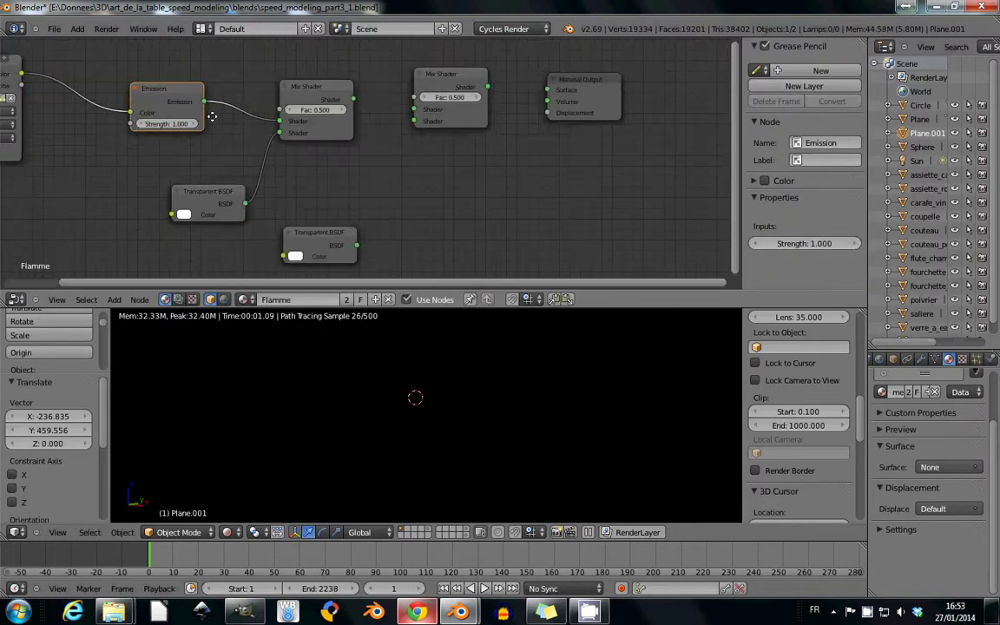
scroll(399, 105, "up", 1)
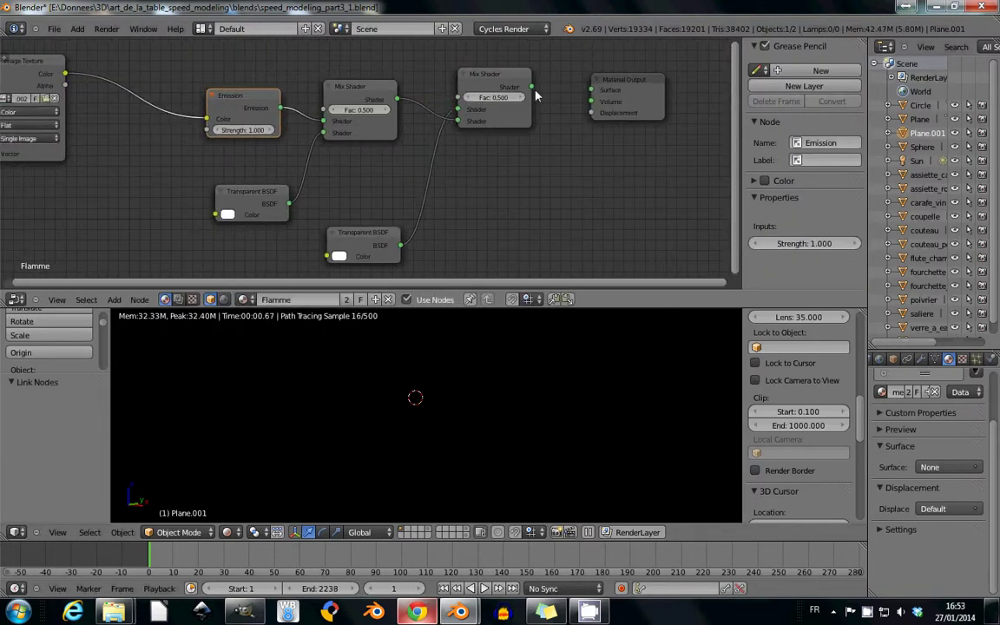
middle_click_drag(220, 183, 297, 187)
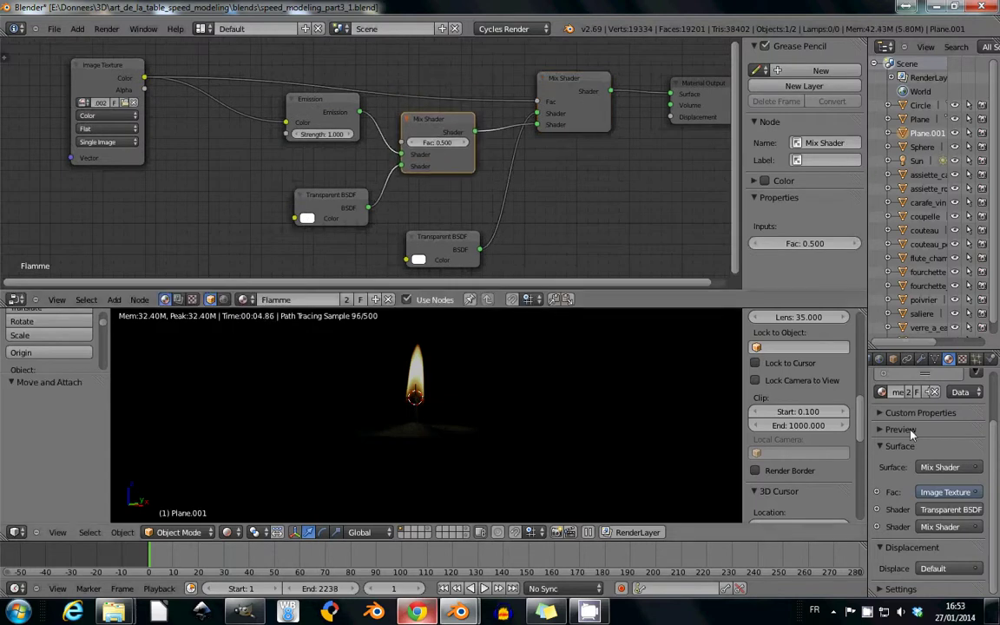
middle_click_drag(365, 250, 259, 162, "ctrl")
Step: Make the flame object visible to Transmission and Glossy rays
left_click(962, 359)
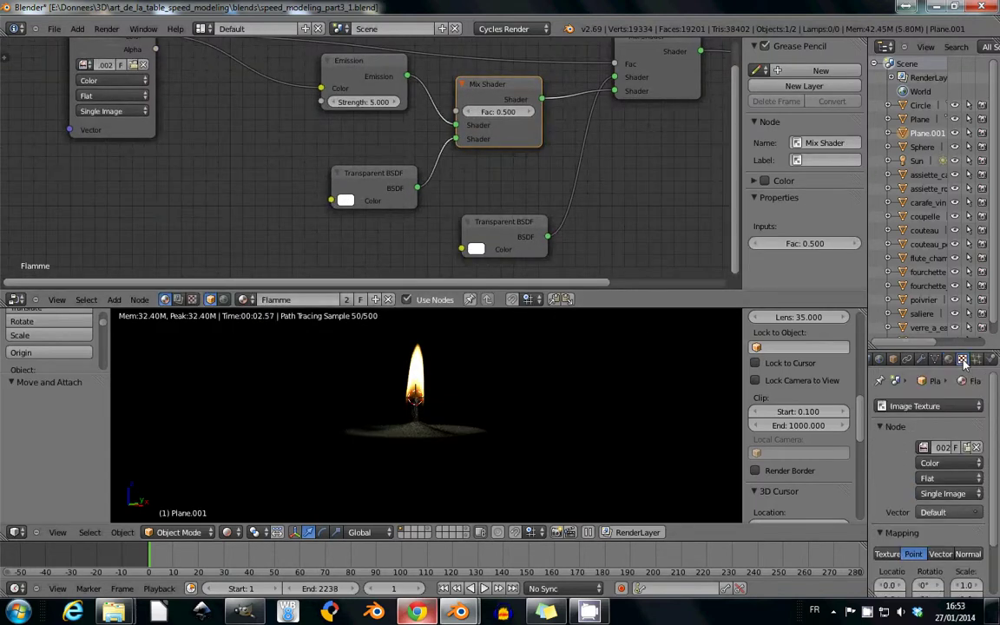
left_click(894, 360)
scroll(936, 555, "down", 10)
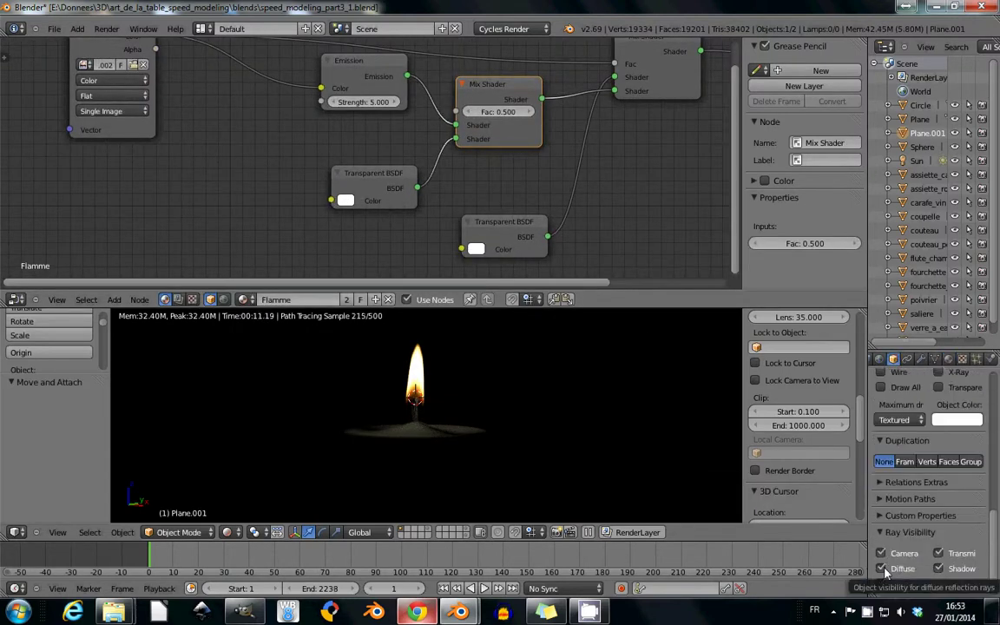
left_click(938, 554)
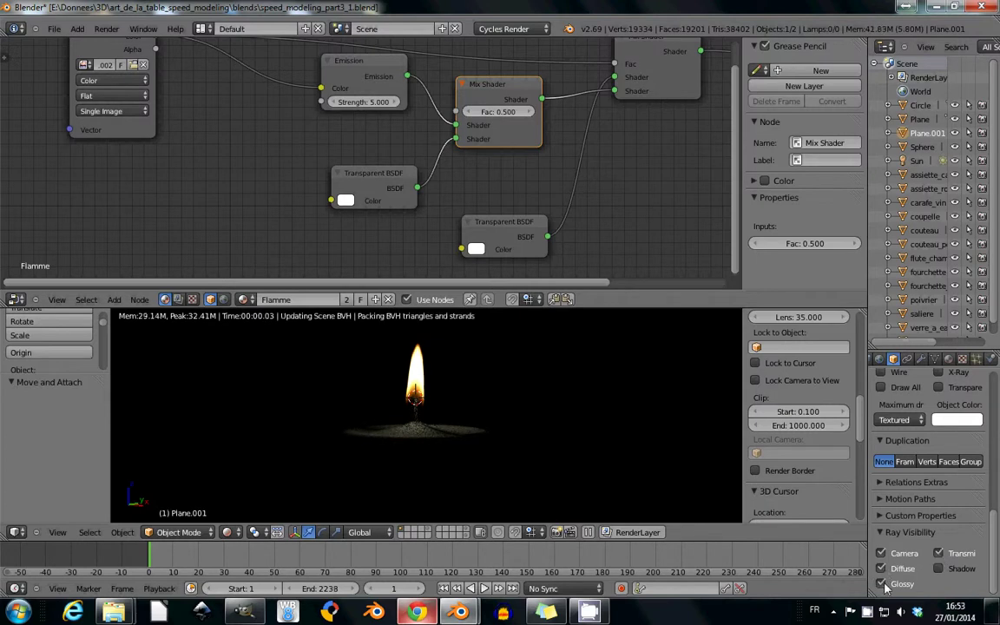
left_click(881, 585)
scroll(281, 133, "down", 2)
Step: Check the world's environment settings and select the candle body
key("shift+a")
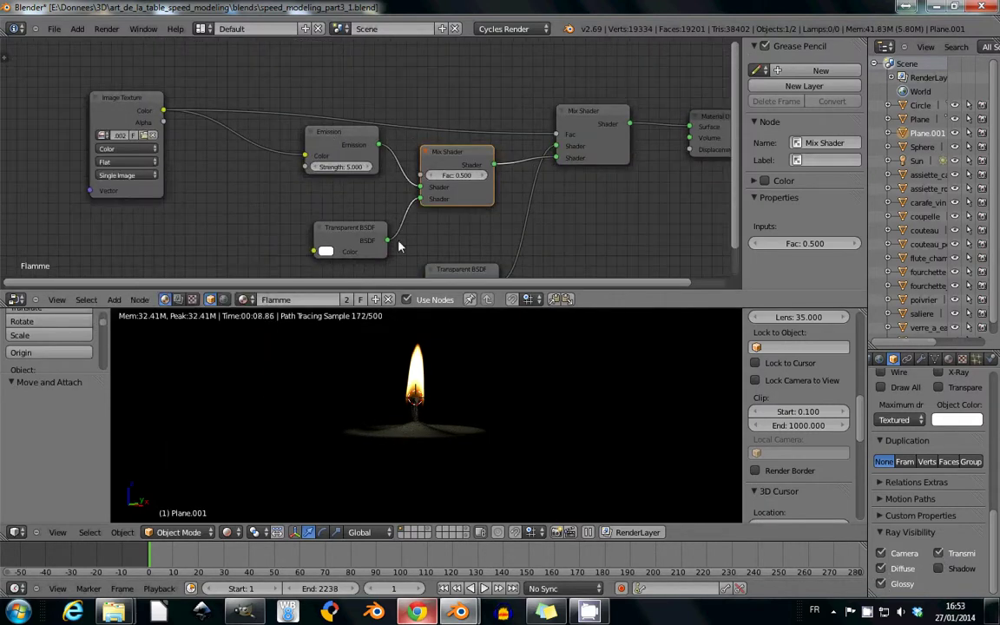
scroll(399, 248, "down", 3)
left_click(879, 359)
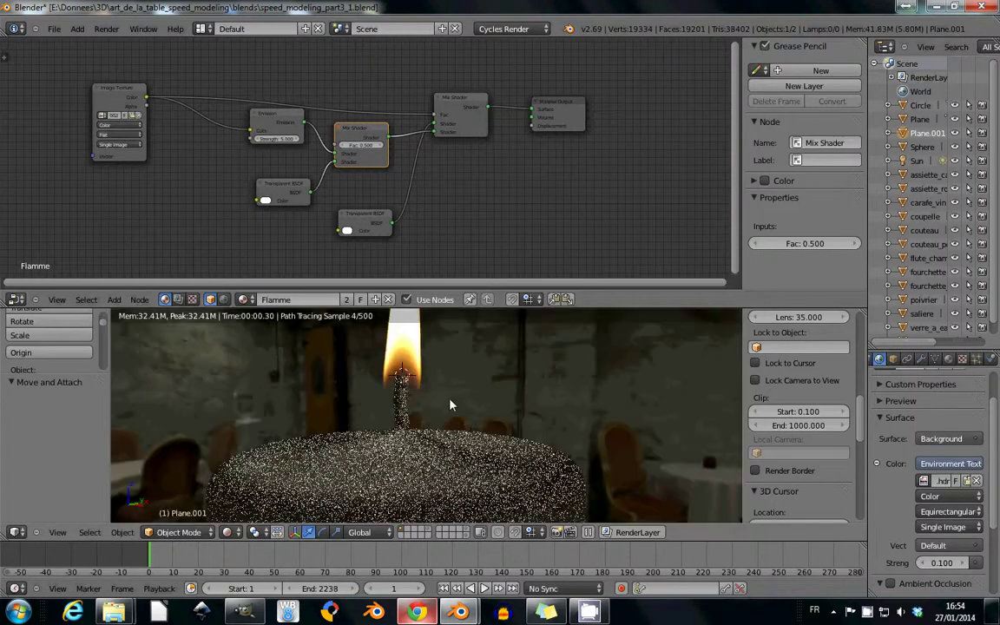
right_click(409, 460)
Step: Give the candle a new material with an Add Shader combining Diffuse and Subsurface Scattering
key("z")
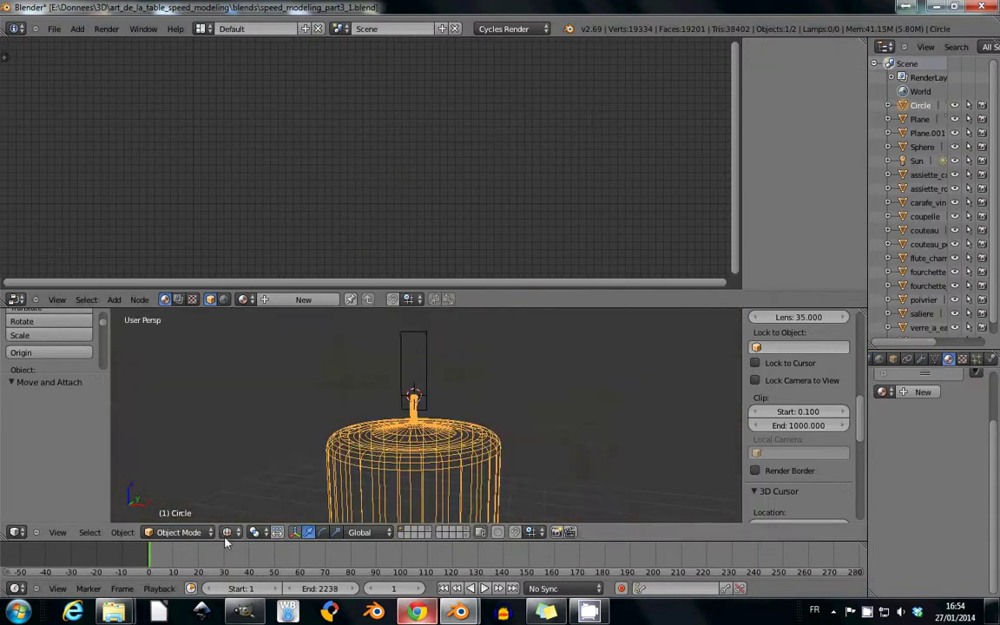
key("shift+z")
left_click(919, 455)
key("shift+a")
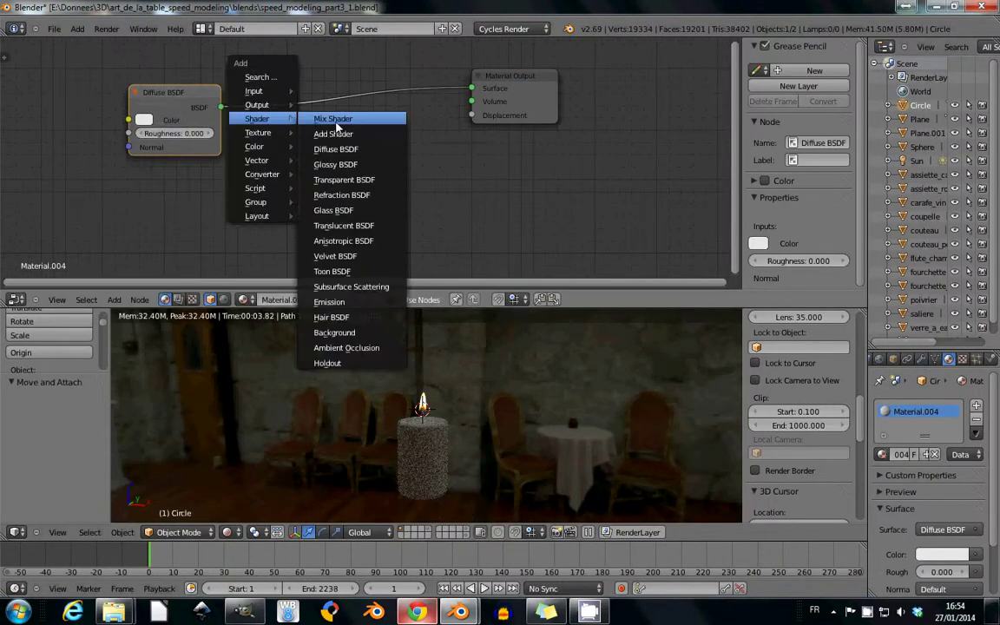
left_click(332, 133)
key("shift+a")
left_click(347, 336)
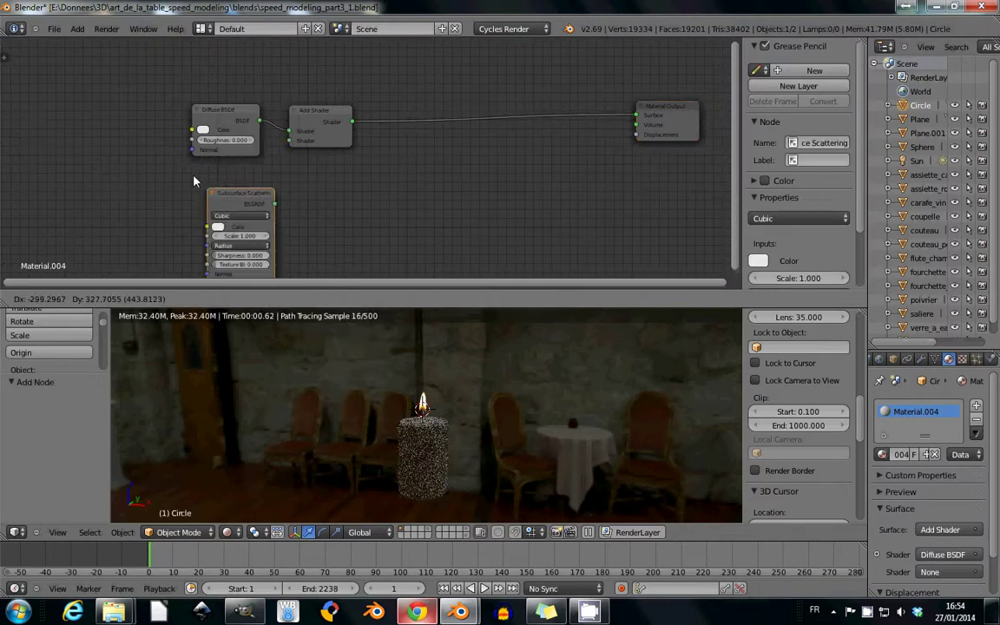
left_click_drag(250, 178, 300, 130)
Step: Adjust the scattering colour and switch its falloff to Gaussian
scroll(295, 130, "up", 2)
left_click(295, 98)
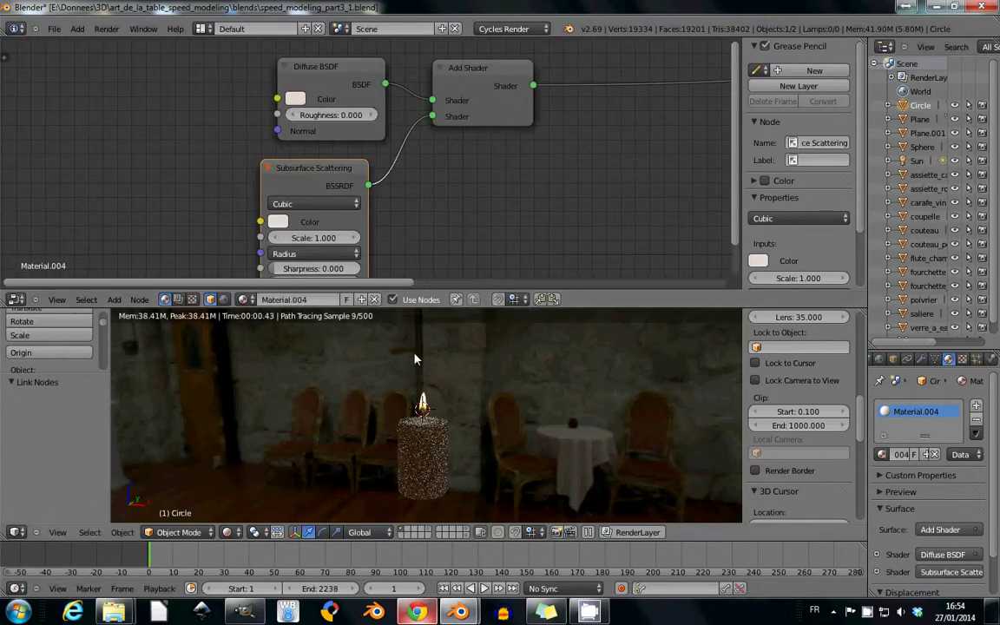
scroll(415, 359, "up", 2)
middle_click_drag(339, 217, 325, 193)
left_click(301, 179)
left_click(287, 161)
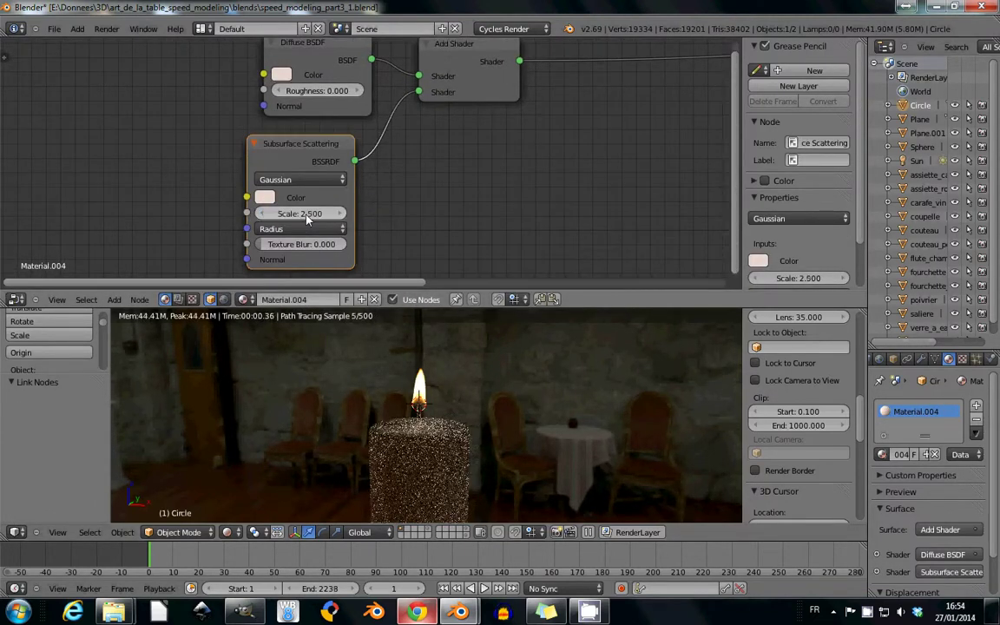
Step: Add a Point lamp and raise it along Z above the candle
key("z")
key("shift+a")
left_click(439, 509)
key("g")
key("z")
left_click(758, 437)
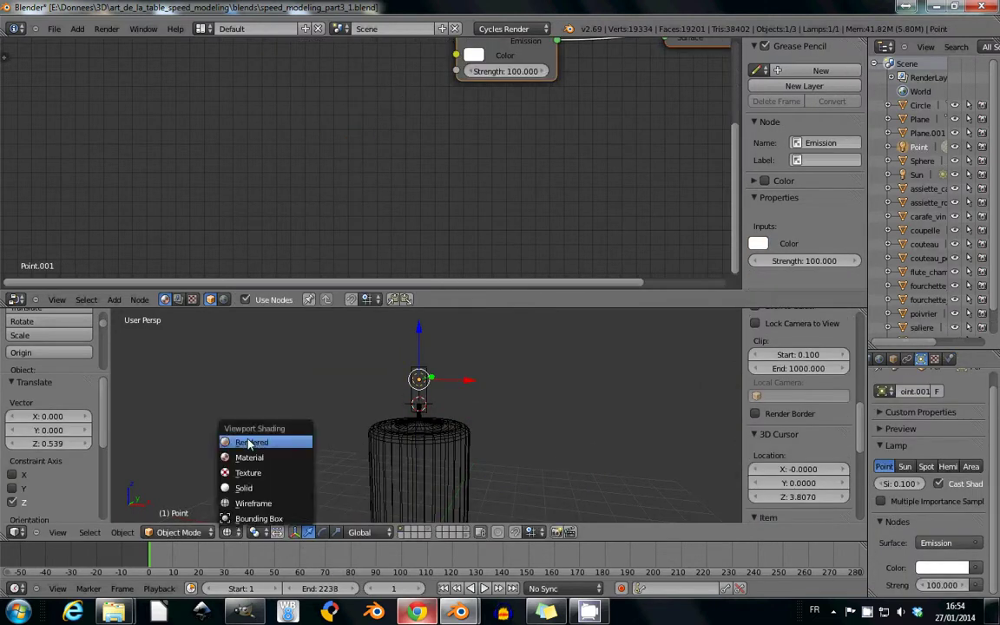
Step: Tint the lamp's light pale yellow in rendered preview, then select the candle
left_click(249, 443)
left_click(942, 567)
left_click(870, 438)
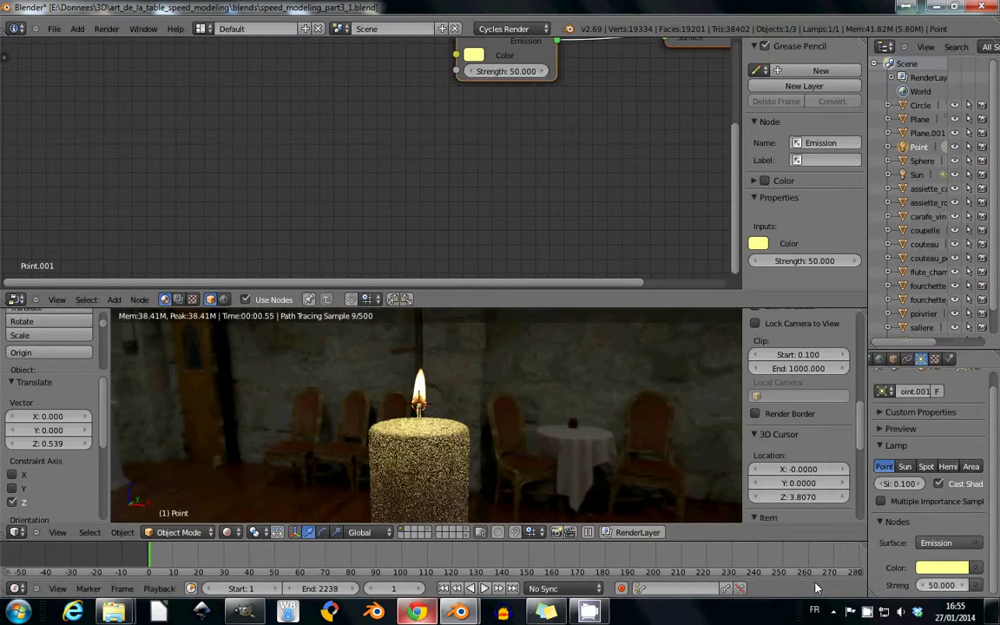
right_click(423, 443)
Step: Mix a Glossy BSDF into the wax shader through a Mix Shader at factor 0.4
key("shift+a")
left_click(385, 152)
left_click(412, 108)
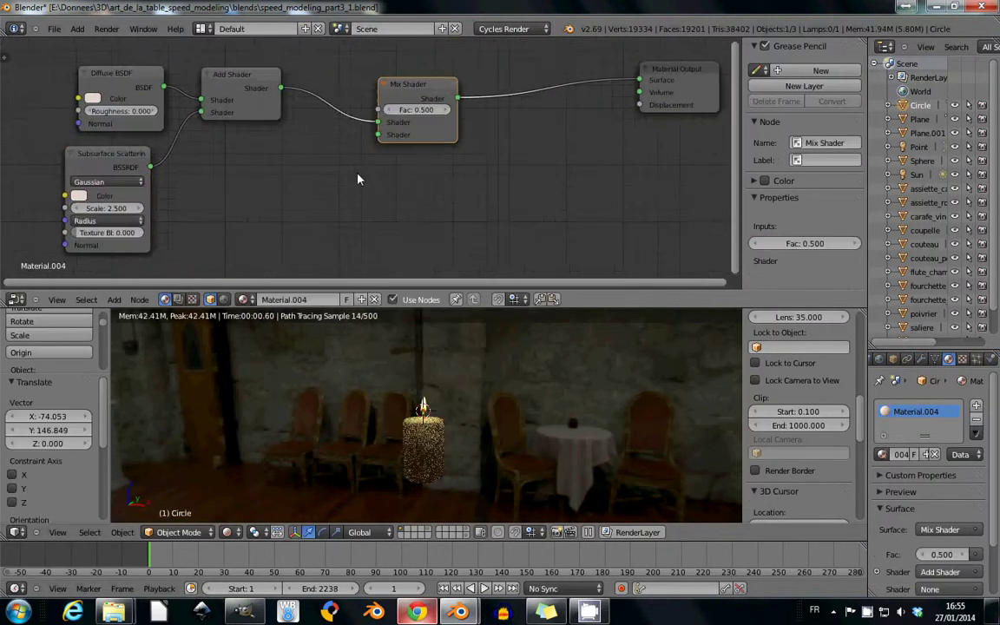
key("shift+a")
left_click(388, 229)
left_click(278, 187)
left_click_drag(322, 189, 378, 135)
middle_click_drag(379, 135, 445, 135)
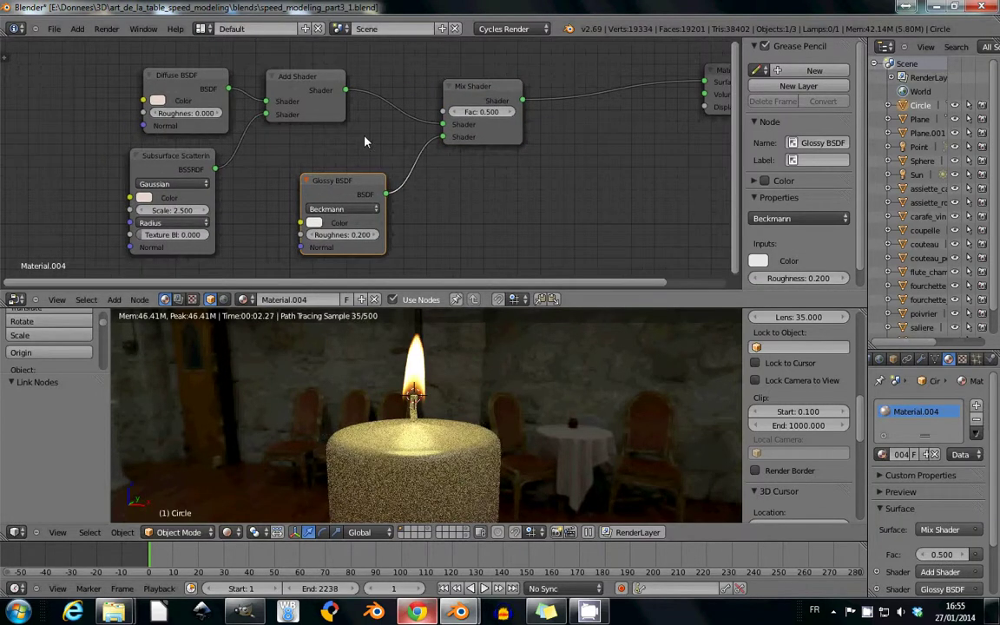
middle_click_drag(327, 121, 413, 193)
Step: Recentre the node graph and show the candle in wireframe
key("shift+a")
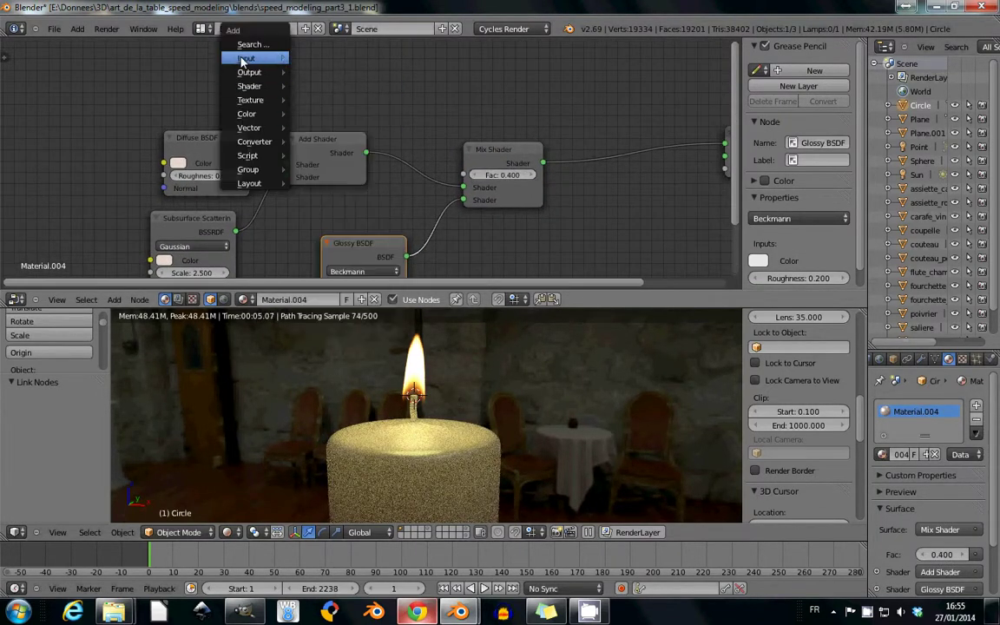
middle_click_drag(362, 131, 297, 72)
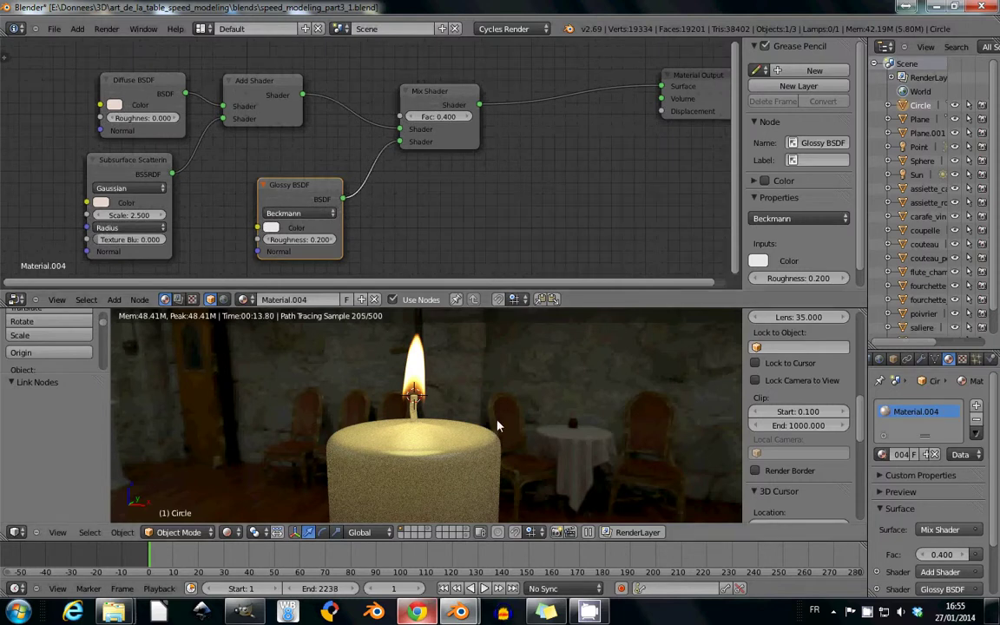
scroll(497, 425, "down", 4)
key("z")
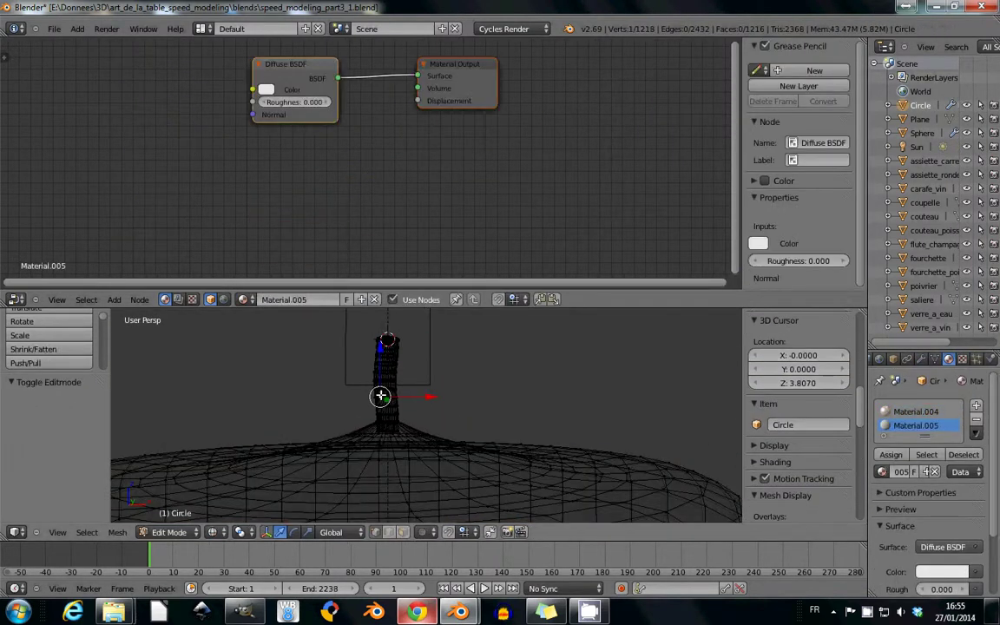
Step: Set the wick material's Diffuse colour to black in rendered preview
key("a")
key("Tab")
left_click(252, 442)
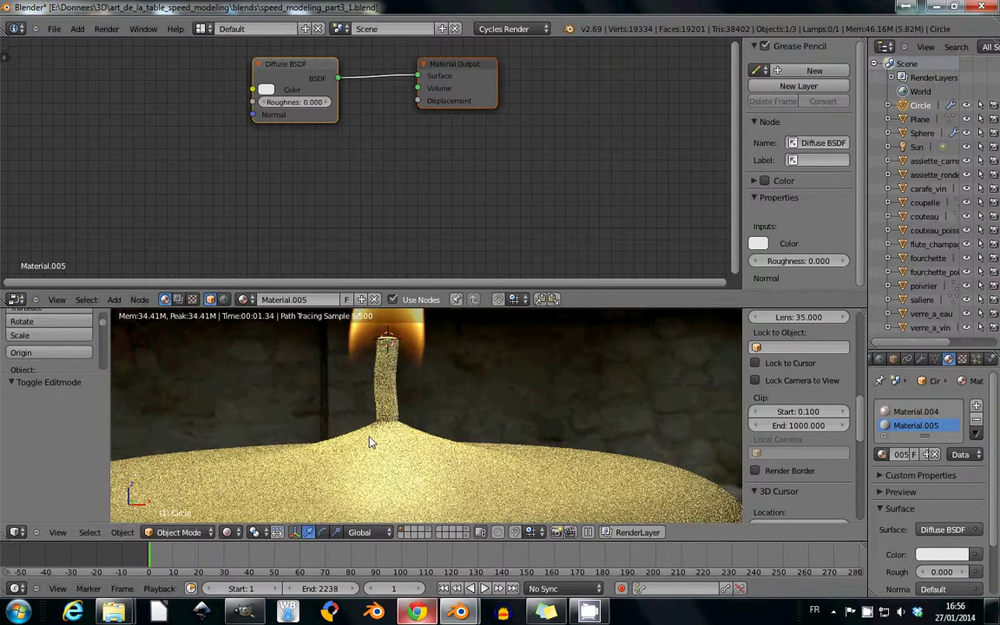
left_click(265, 89)
left_click(353, 174)
middle_click_drag(397, 412, 402, 453)
Step: Swap the front-view background image from the candle to the salt shaker reference
key("z")
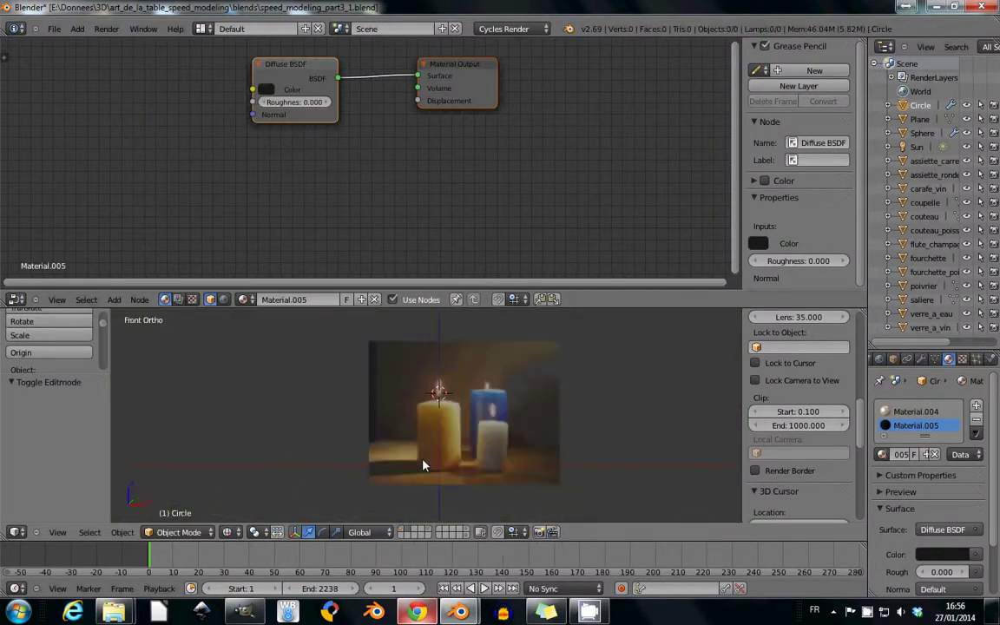
left_click(868, 613)
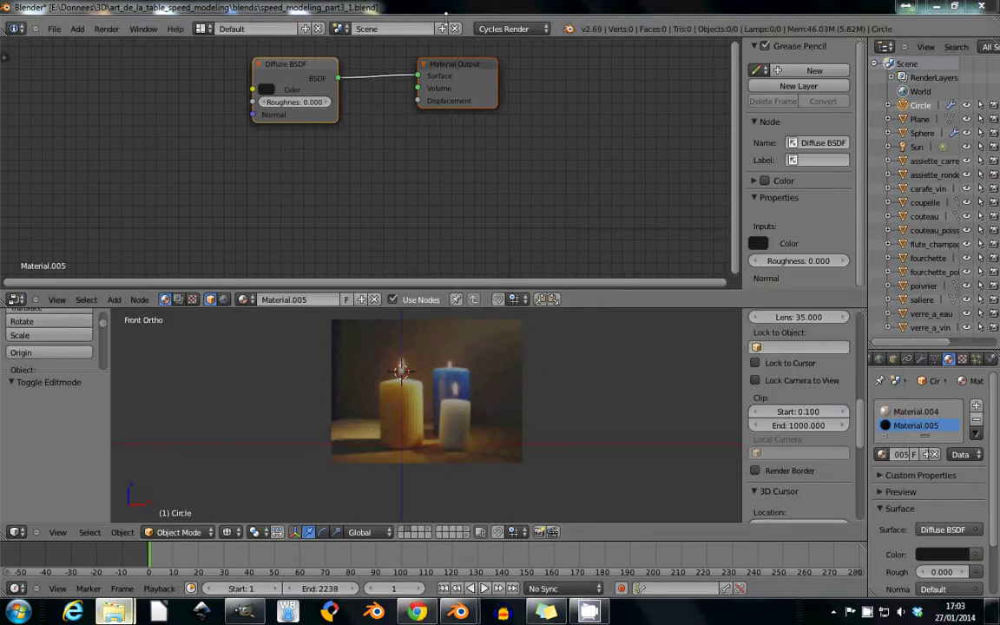
scroll(782, 391, "down", 5)
left_click(825, 363)
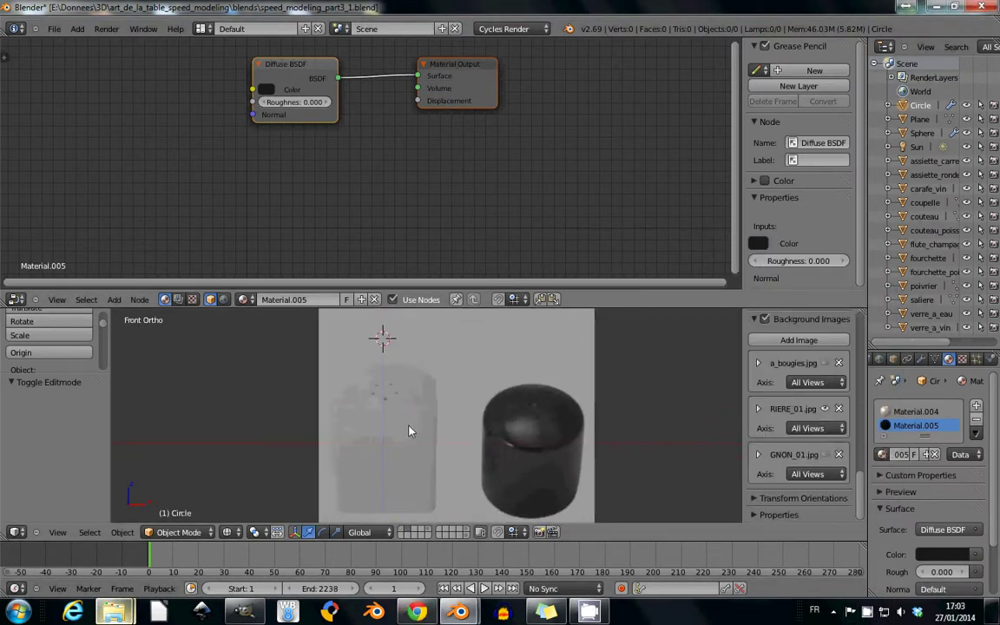
Step: Add a new plane and enlarge it about 1.9 times
key("ctrl+Up")
scroll(413, 362, "up", 3)
key("shift+a")
left_click(413, 362)
scroll(413, 362, "up", 2)
key("Tab")
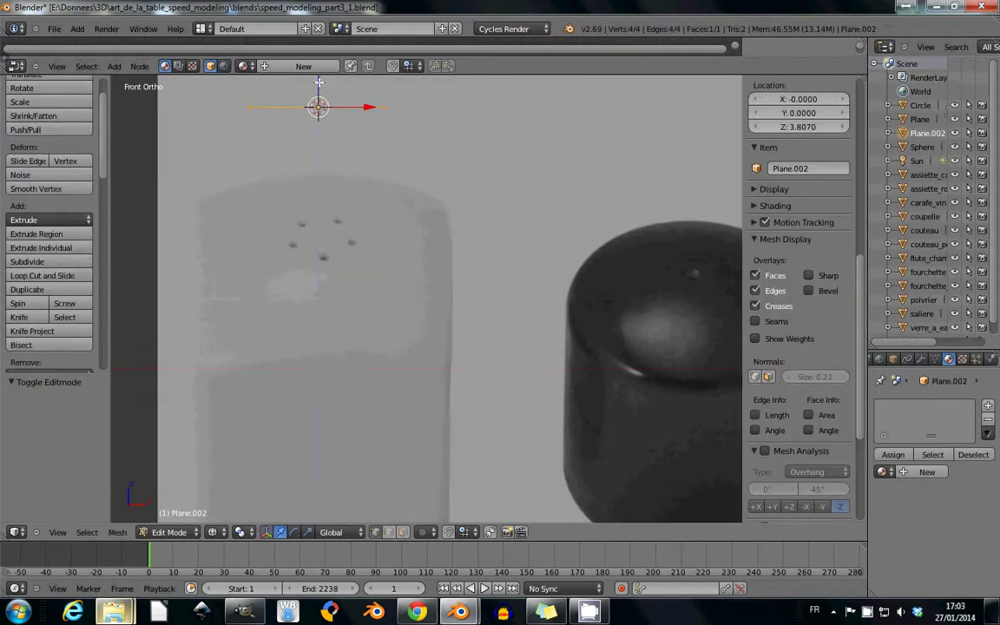
left_click(365, 288)
scroll(369, 295, "down", 3)
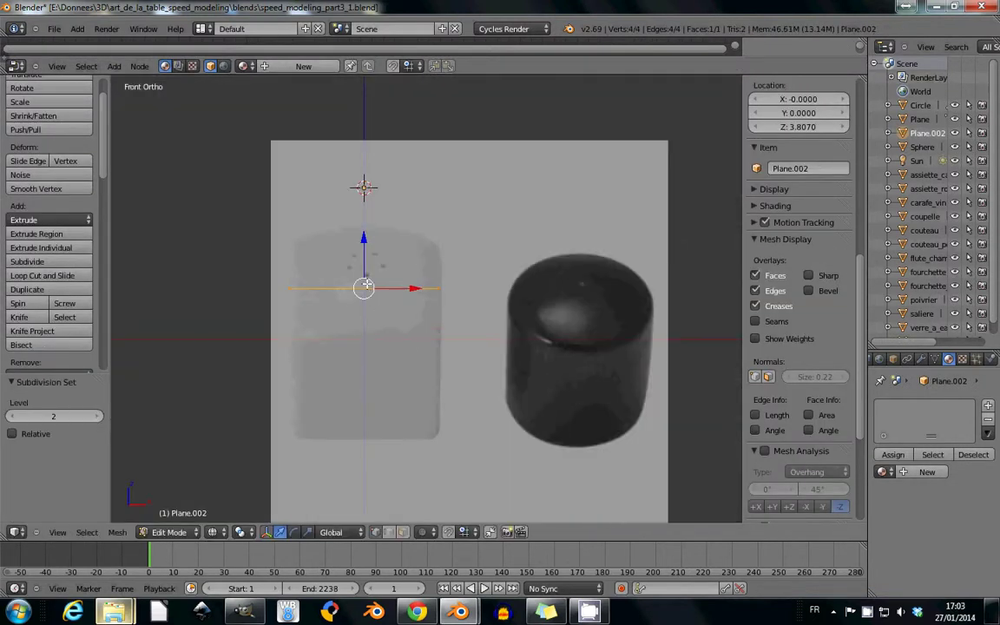
middle_click_drag(365, 294, 382, 261)
Step: Subdivide the plane into a 3×3 grid and raise the centre faces about 0.218 for a domed top
key("ctrl+Tab")
key("KP_1")
scroll(433, 250, "up", 2)
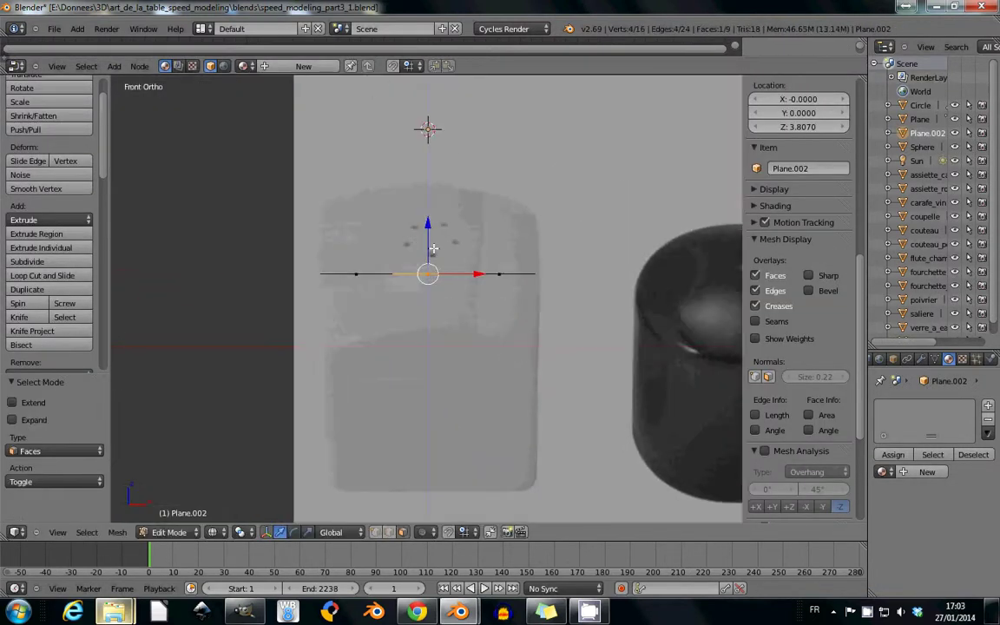
right_click(432, 231)
middle_click_drag(431, 231, 511, 266)
key("KP_1")
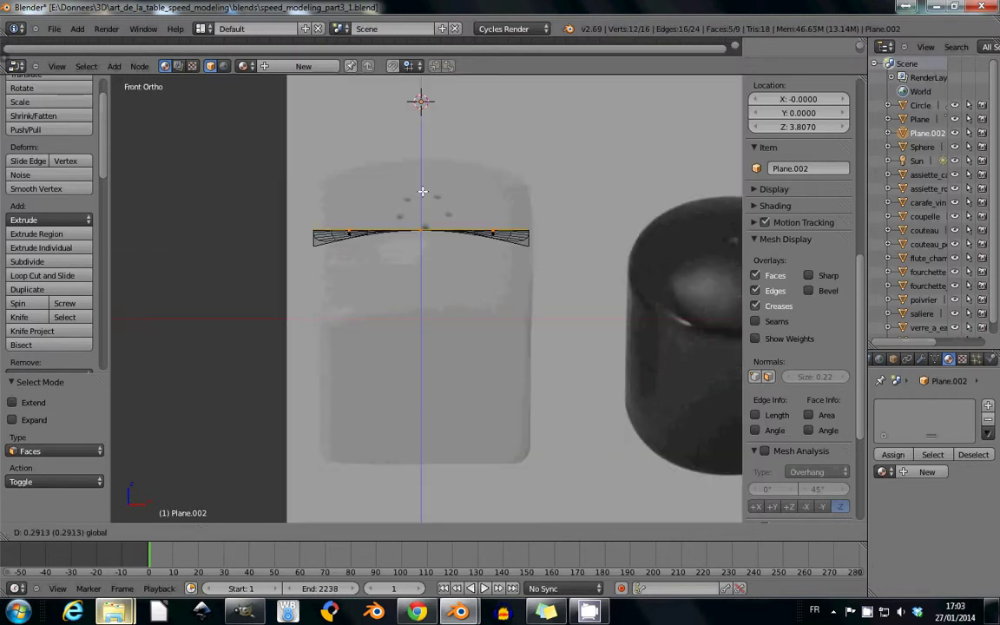
left_click(422, 190)
scroll(431, 214, "down", 1, "shift")
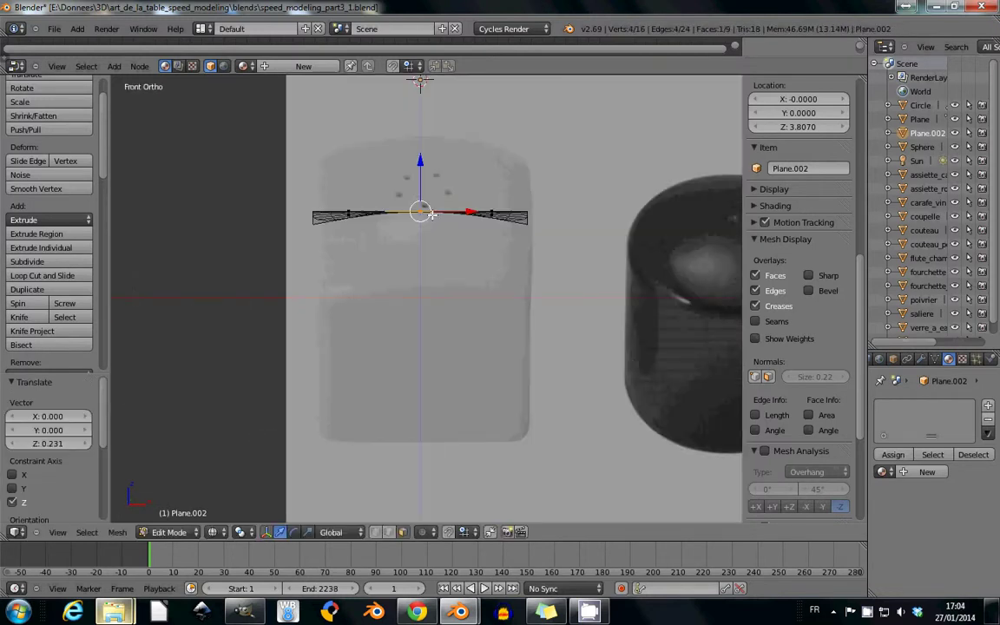
left_click(423, 165)
middle_click_drag(423, 165, 471, 249)
Step: Extrude the outer border straight down and flatten the bottom loop to zero height
right_click(367, 235, "alt+shift")
middle_click_drag(367, 235, 491, 156)
key("KP_1")
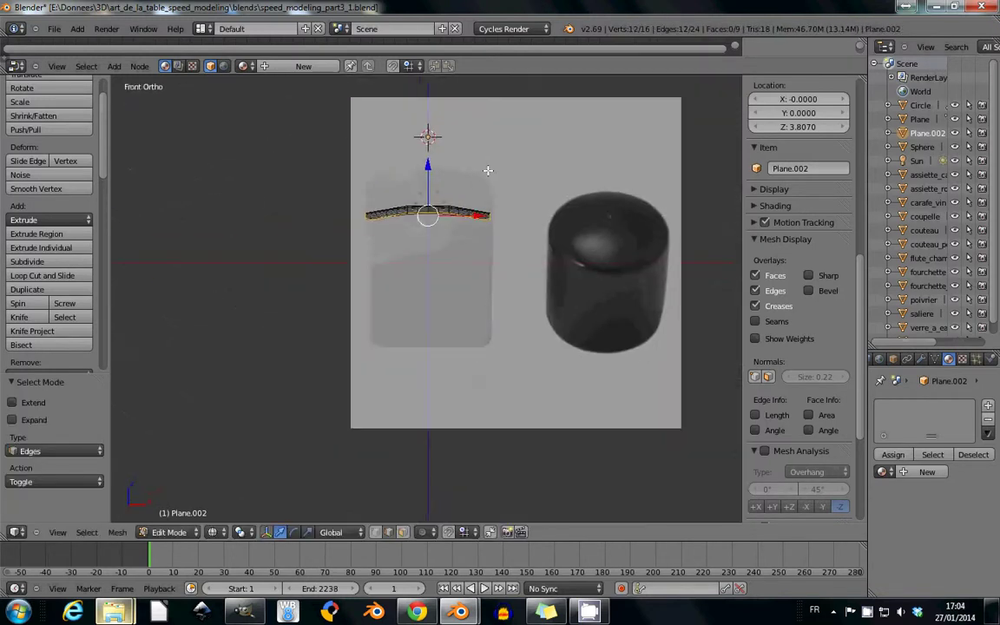
key("e")
key("z")
left_click(420, 282)
key("s")
key("z")
key("0")
key("Return")
Step: Add an edge loop near the rim and check the shape from the front
scroll(402, 303, "up", 2)
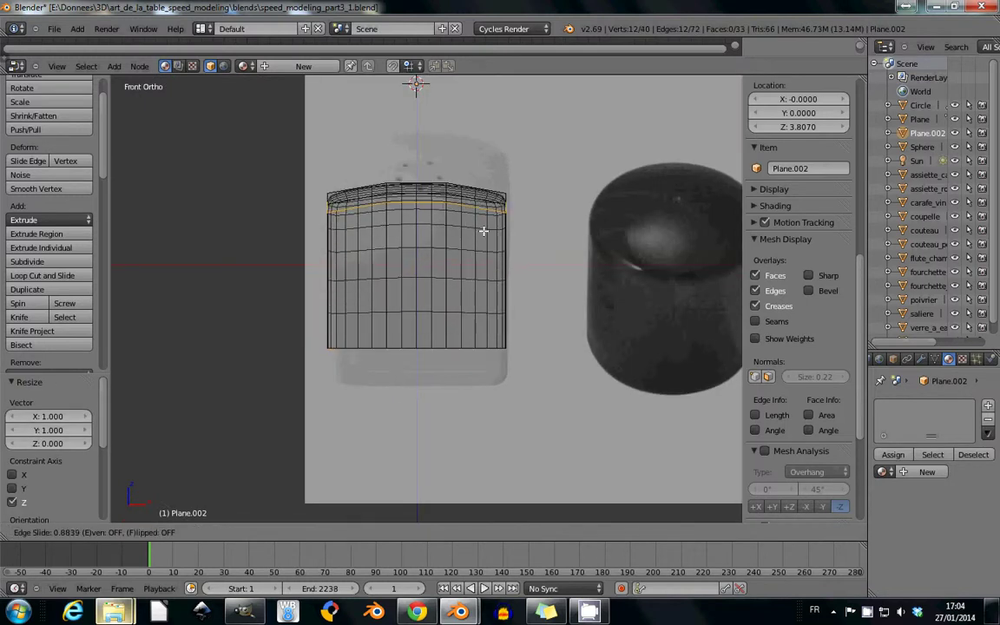
left_click(484, 231)
mouse_move(483, 231)
middle_mouse_down()
mouse_move(427, 377)
mouse_move(425, 165)
middle_mouse_up()
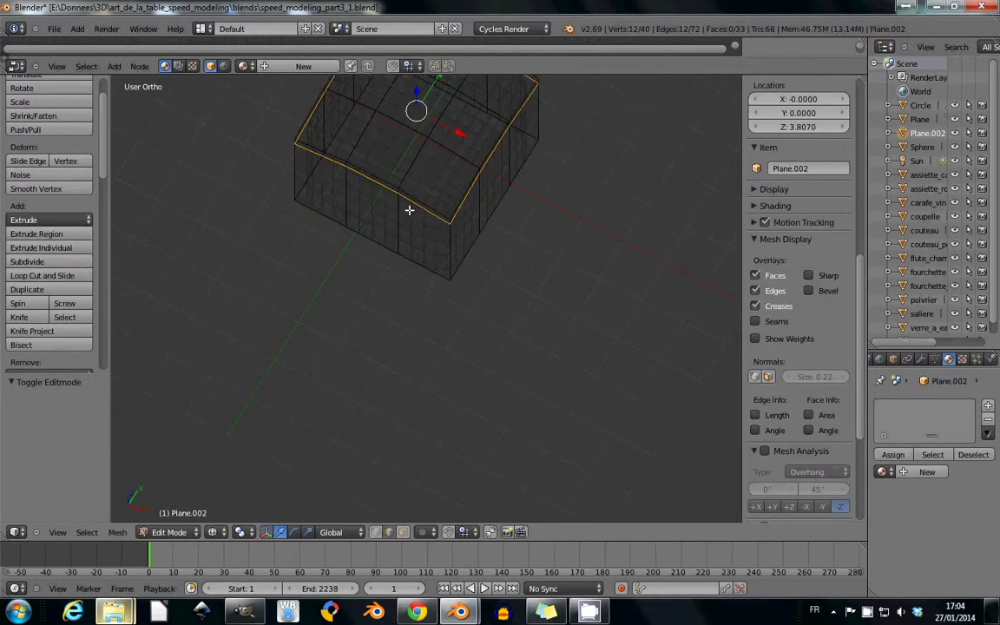
key("KP_1")
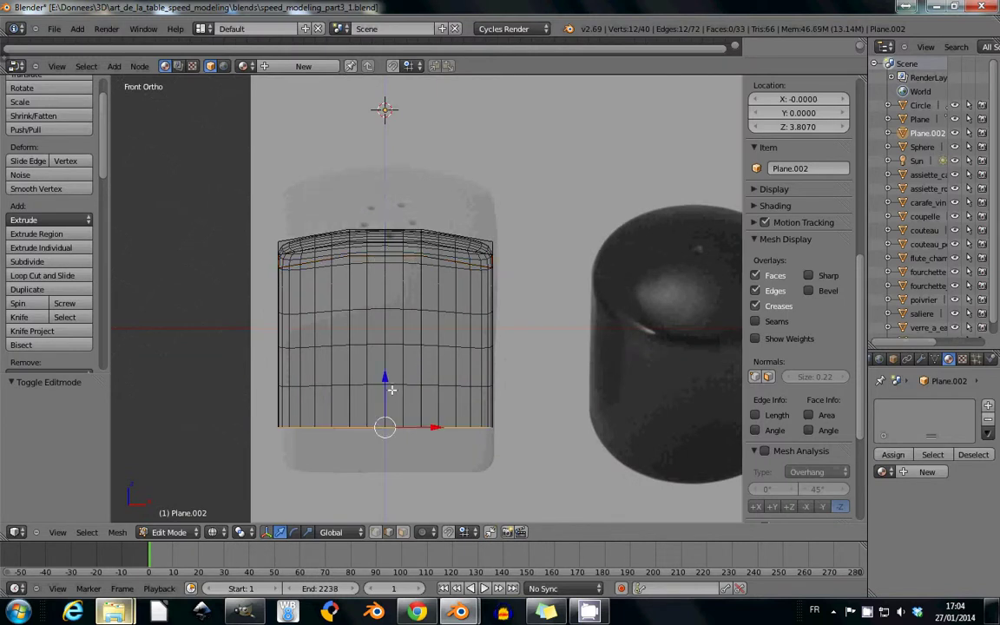
Step: Extrude the bottom loop inward, add loop cuts, and fill the base with a face
key("e")
scroll(391, 390, "up", 4)
key("s")
left_click(434, 364)
middle_click_drag(434, 364, 485, 403)
key("ctrl+Tab")
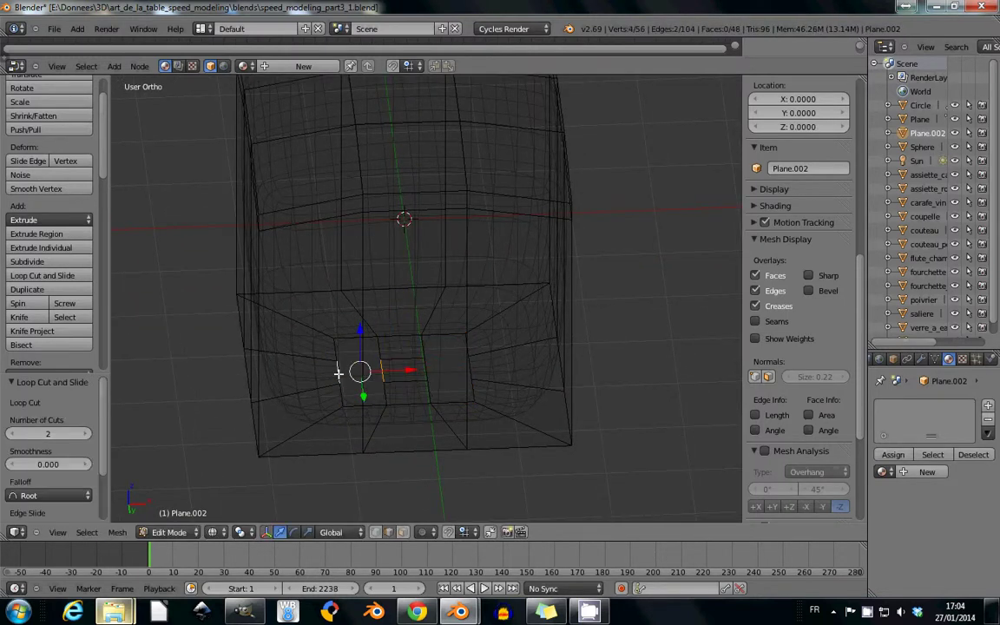
key("f")
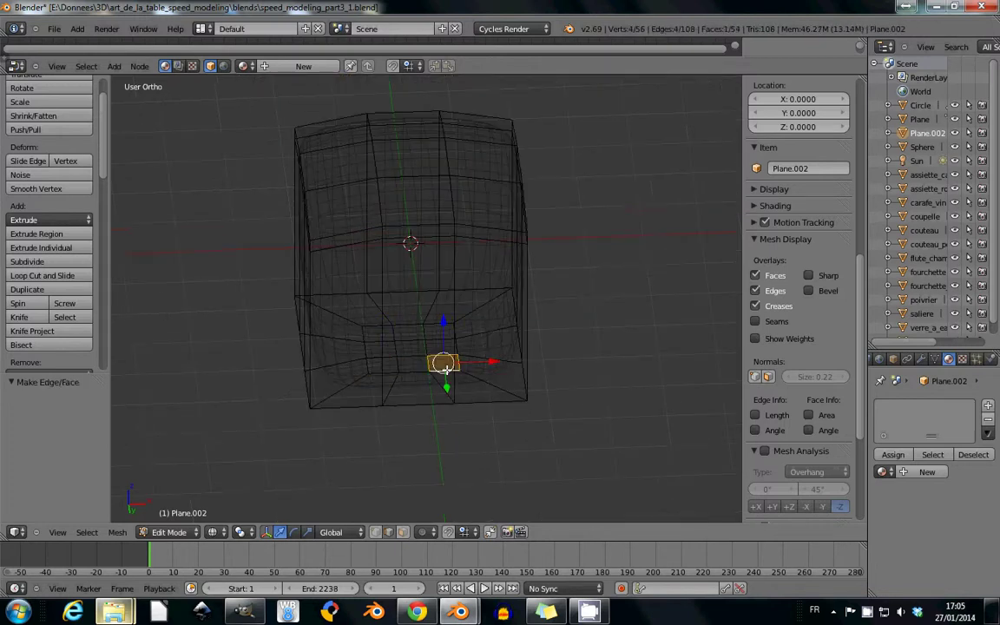
Step: Select several vertices near the top of the shaker in vertex mode
mouse_move(355, 403)
middle_mouse_down()
mouse_move(537, 329)
mouse_move(426, 269)
middle_mouse_up()
key("ctrl+Tab")
left_click(368, 225)
left_click(377, 223)
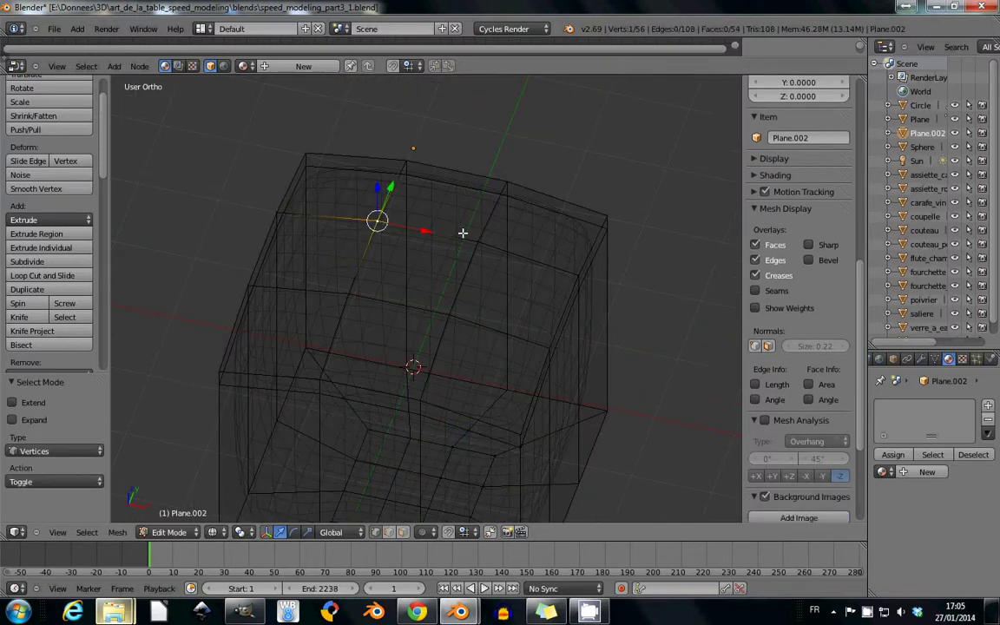
left_click(479, 243, "shift")
left_click(448, 314, "shift")
Step: In front view, add a horizontal loop cut on the shaker body and slide it down along Z
key("Tab")
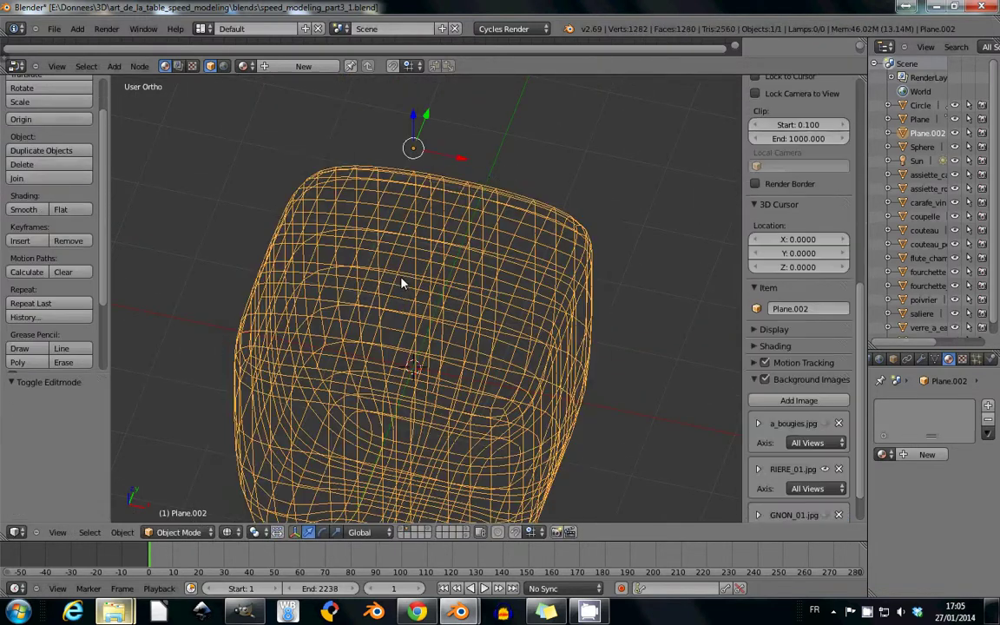
key("KP_1")
key("Tab")
key("ctrl+r")
left_click(514, 371)
left_click(513, 371)
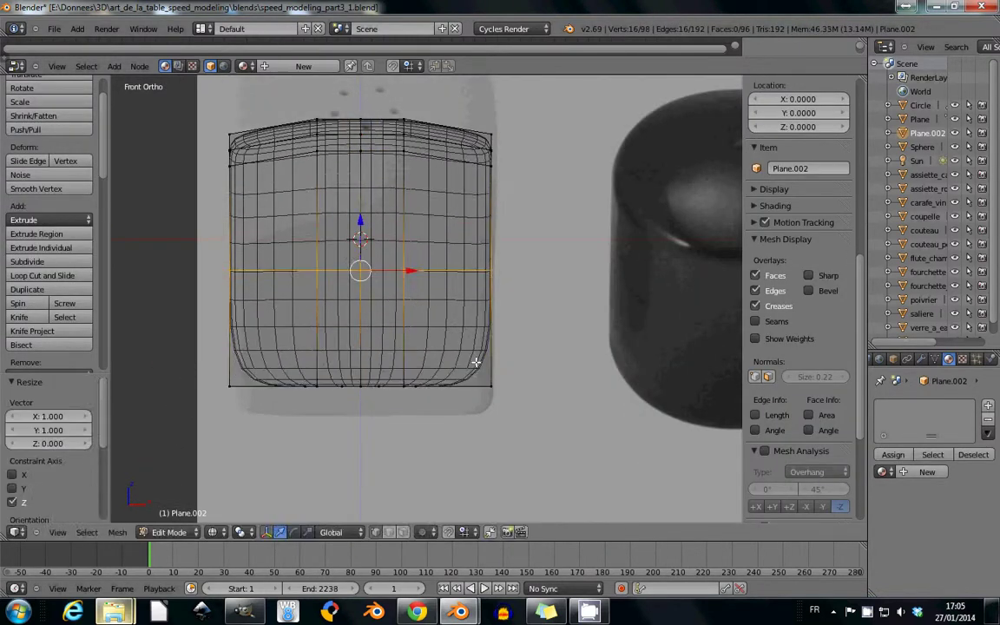
key("g")
key("z")
left_click(359, 341)
middle_click_drag(360, 341, 436, 312)
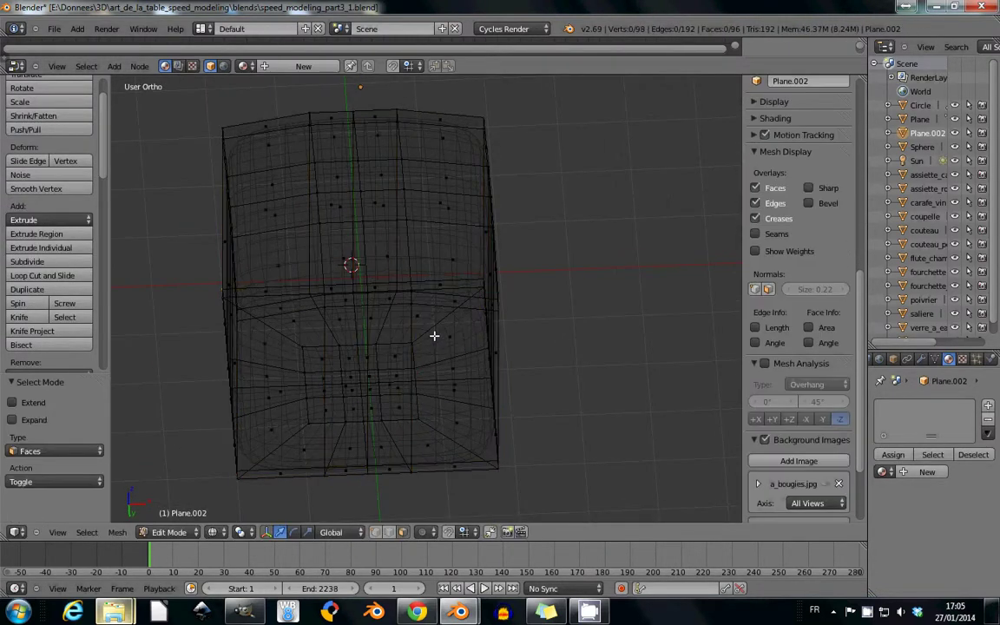
Step: Shade the salt shaker smooth and add a vertical edge loop
key("z")
key("Tab")
left_click(32, 209)
key("Tab")
key("KP_1")
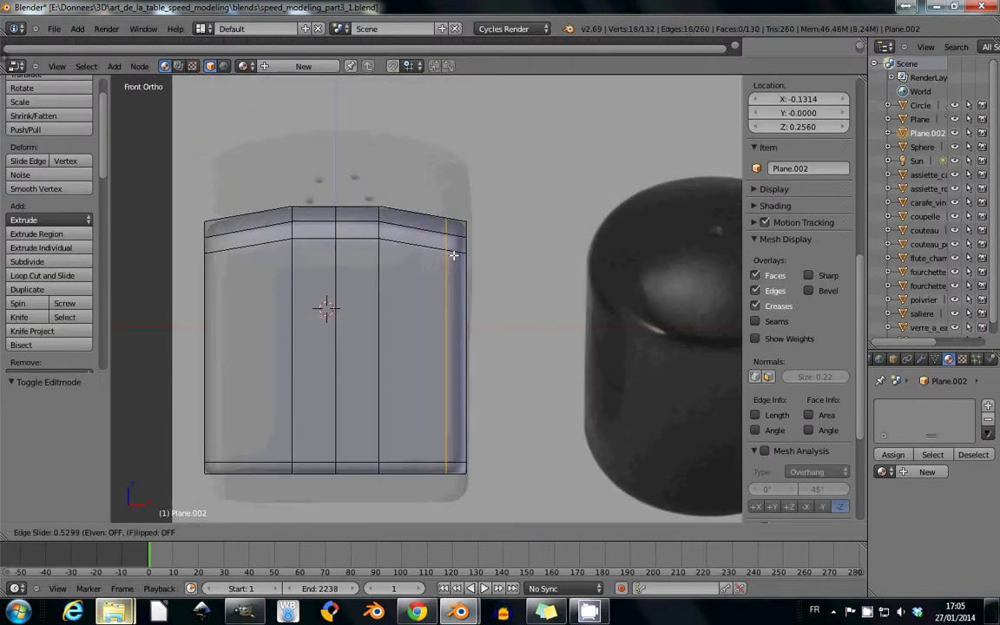
left_click(453, 254)
Step: From top view, delete all vertices except the bottom-right quarter of the mesh
key("KP_7")
key("ctrl+r")
key("z")
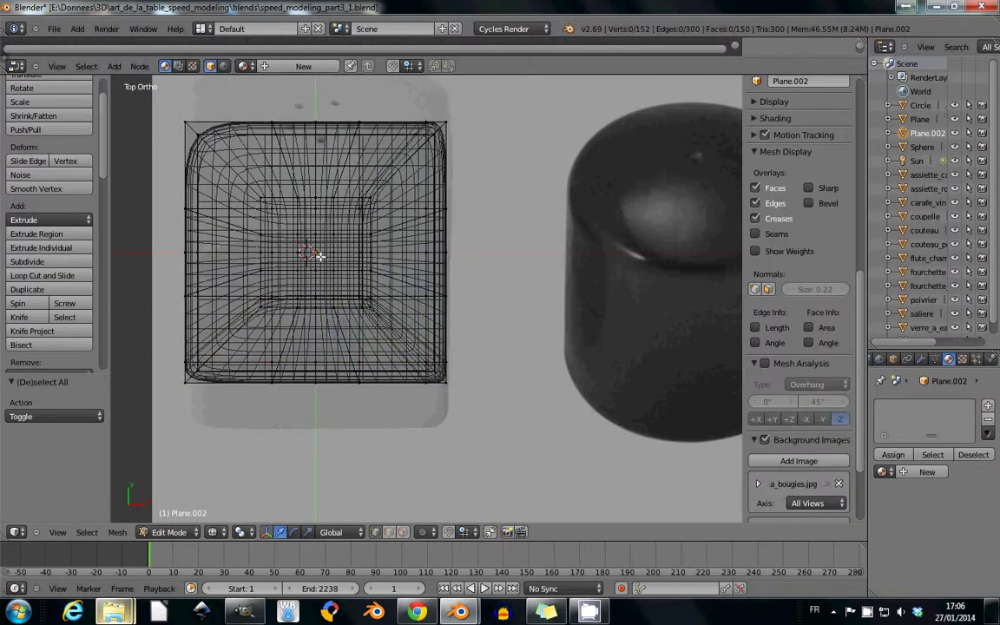
left_click_drag(308, 252, 509, 419)
key("ctrl+i")
key("x")
left_click(912, 358)
Step: Add a Mirror modifier on X and Y to rebuild the full shaker
left_click(929, 405)
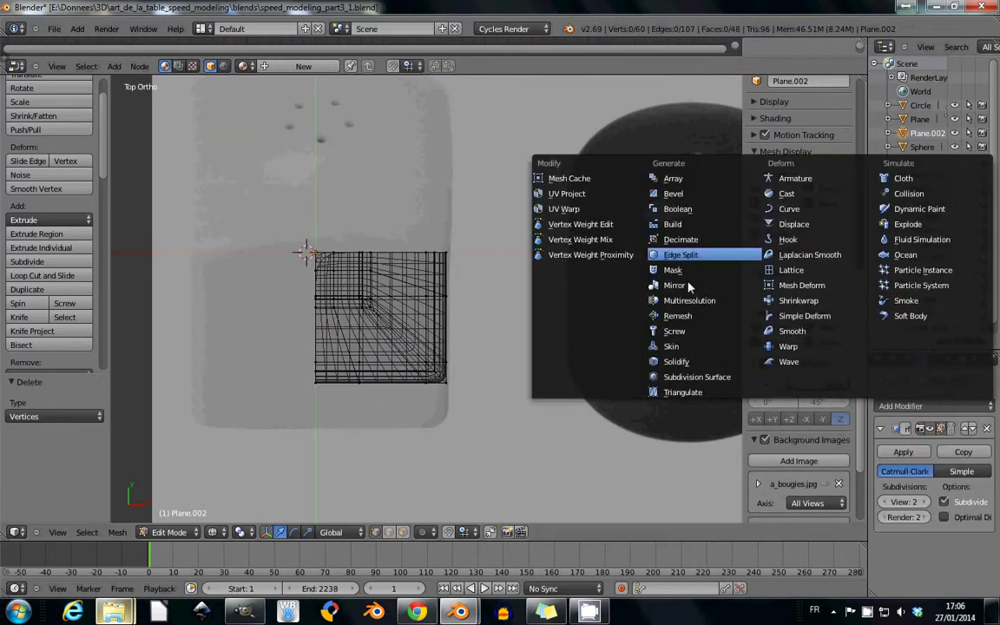
left_click(625, 276)
left_click(884, 501)
mouse_move(486, 261)
middle_mouse_down()
mouse_move(480, 308)
mouse_move(312, 205)
mouse_move(379, 252)
mouse_move(234, 272)
mouse_move(353, 291)
middle_mouse_up()
key("z")
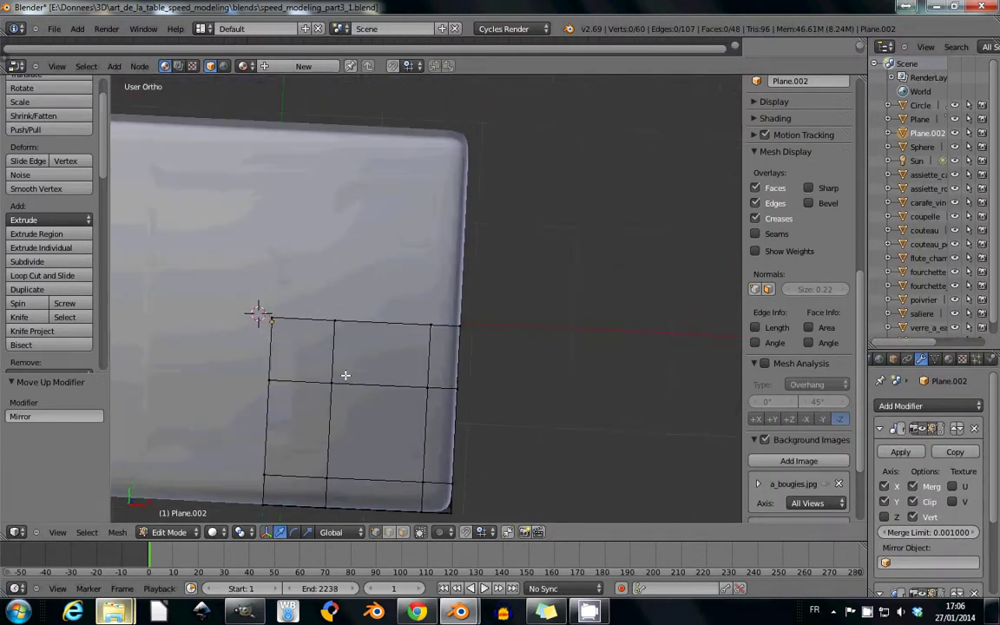
Step: Apply the Mirror modifier and add a level-2 Subdivision Surface modifier
key("ctrl+a")
key("Tab")
key("ctrl+a")
key("ctrl+2")
key("Tab")
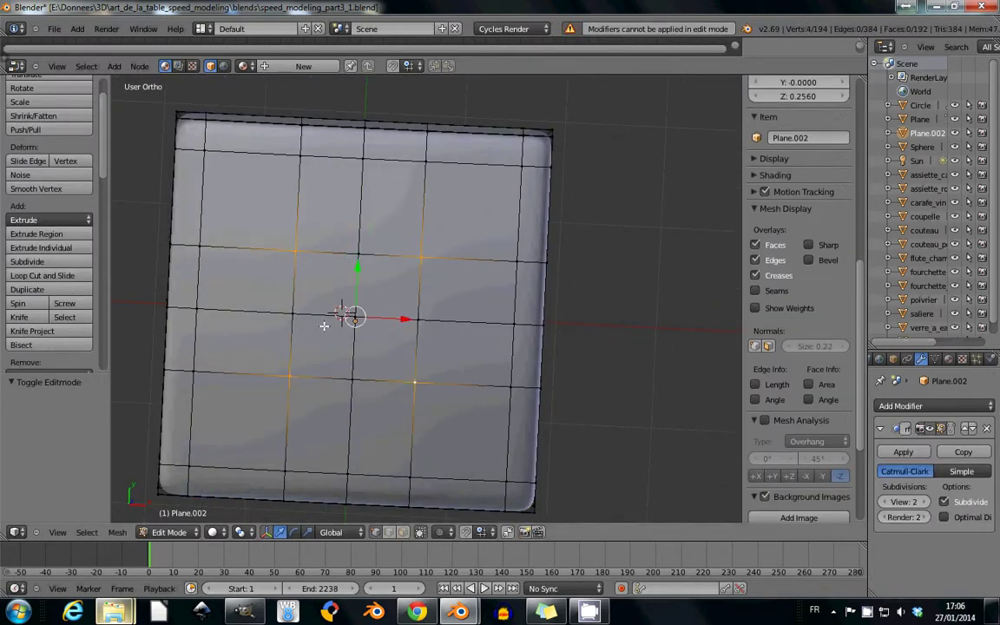
Step: Bevel the selected top vertices and delete the beveled faces to open pour holes
key("ctrl+shift+b")
key("x")
left_click(309, 389)
key("Tab")
scroll(334, 342, "down", 3)
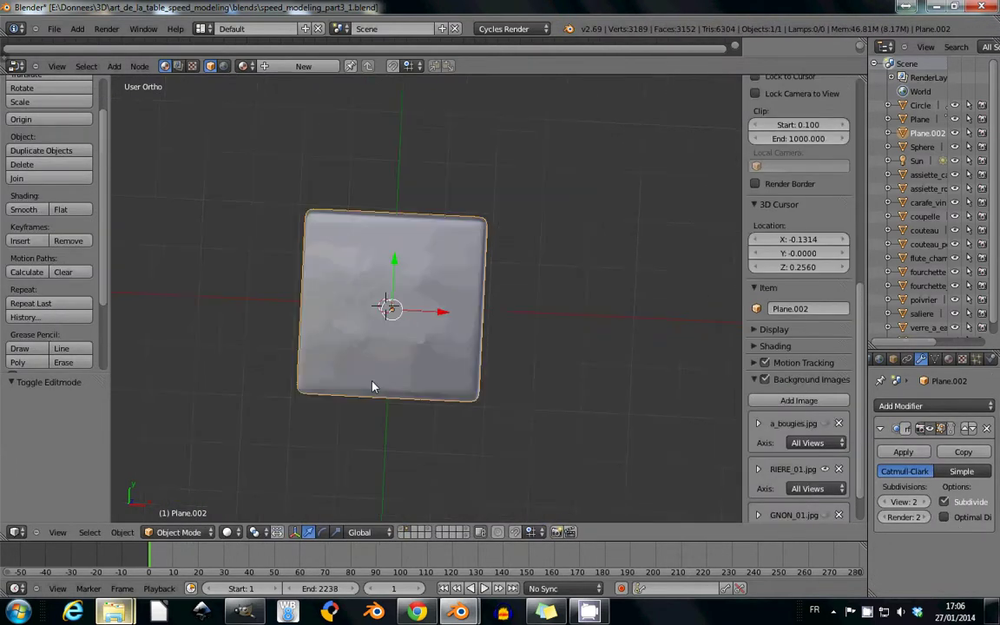
middle_click_drag(334, 342, 351, 342)
key("Tab")
key("KP_1")
Step: Select a vertex on the shaker top and add a Solidify modifier for shell thickness
key("a")
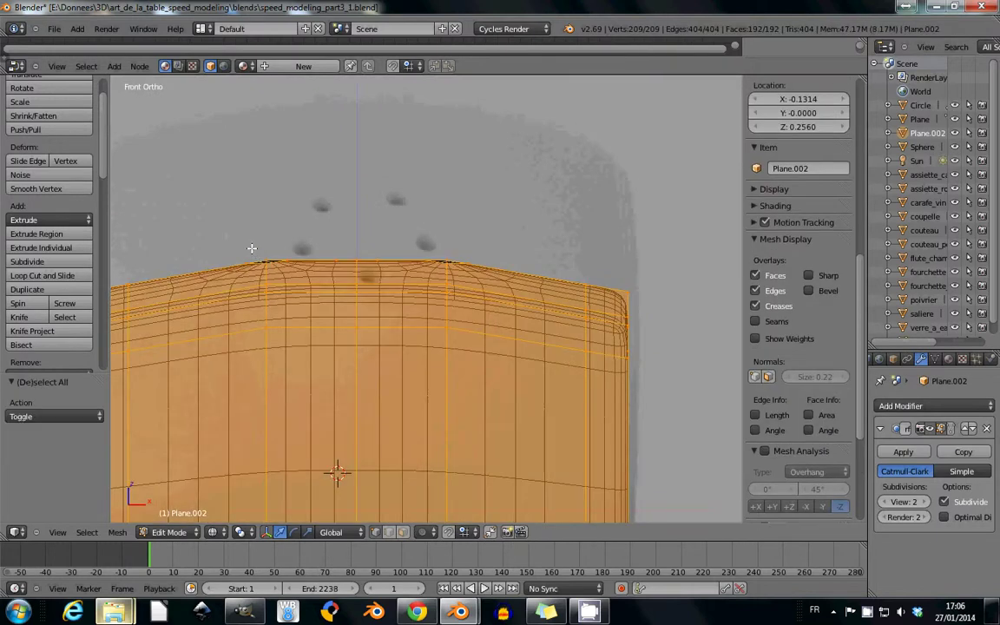
key("a")
right_click(267, 261)
mouse_move(271, 260)
middle_mouse_down()
mouse_move(270, 247)
mouse_move(304, 322)
middle_mouse_up()
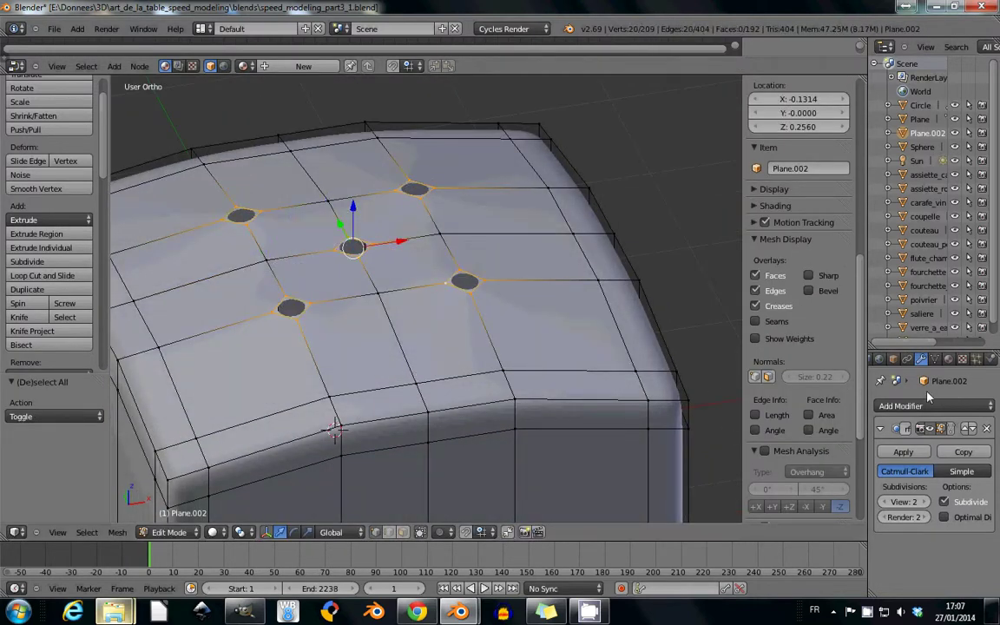
left_click(929, 405)
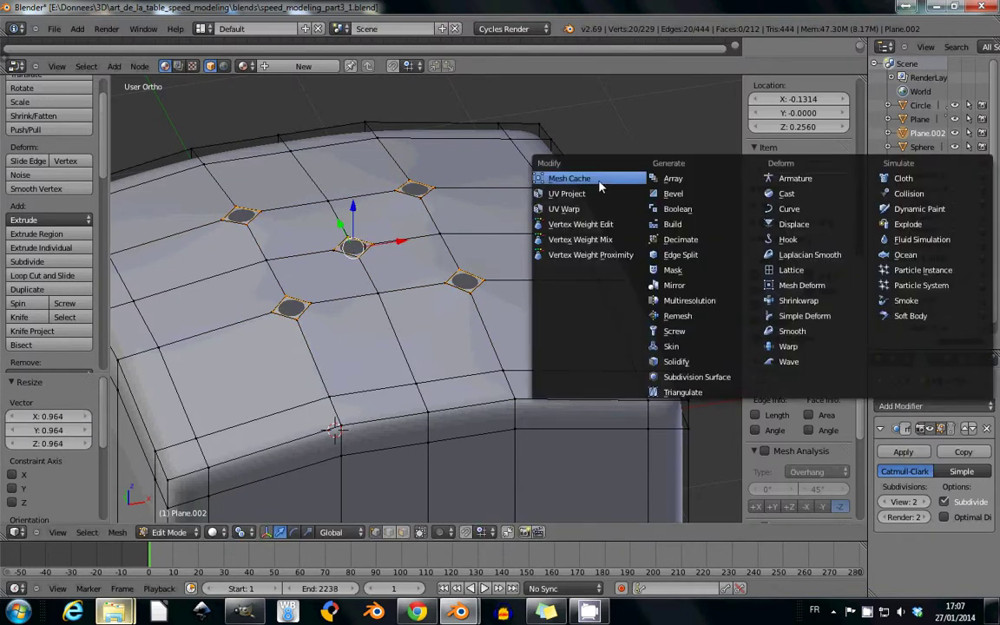
left_click(634, 343)
key("Tab")
mouse_move(460, 261)
middle_mouse_down()
mouse_move(460, 328)
mouse_move(408, 260)
mouse_move(395, 284)
middle_mouse_up()
scroll(453, 305, "up", 3)
key("Tab")
Step: Grow the selection around the five holes and move those faces along Z
key("ctrl+KP_Add")
key("z")
key("z")
key("g")
key("z")
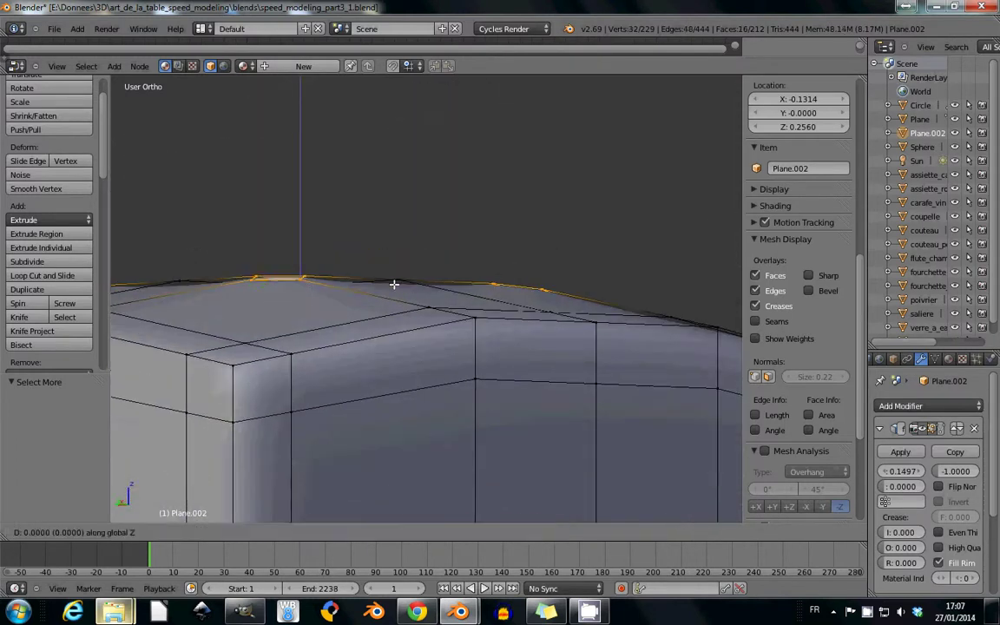
left_click(375, 347)
key("Tab")
scroll(223, 324, "down", 3)
middle_click_drag(224, 324, 293, 362)
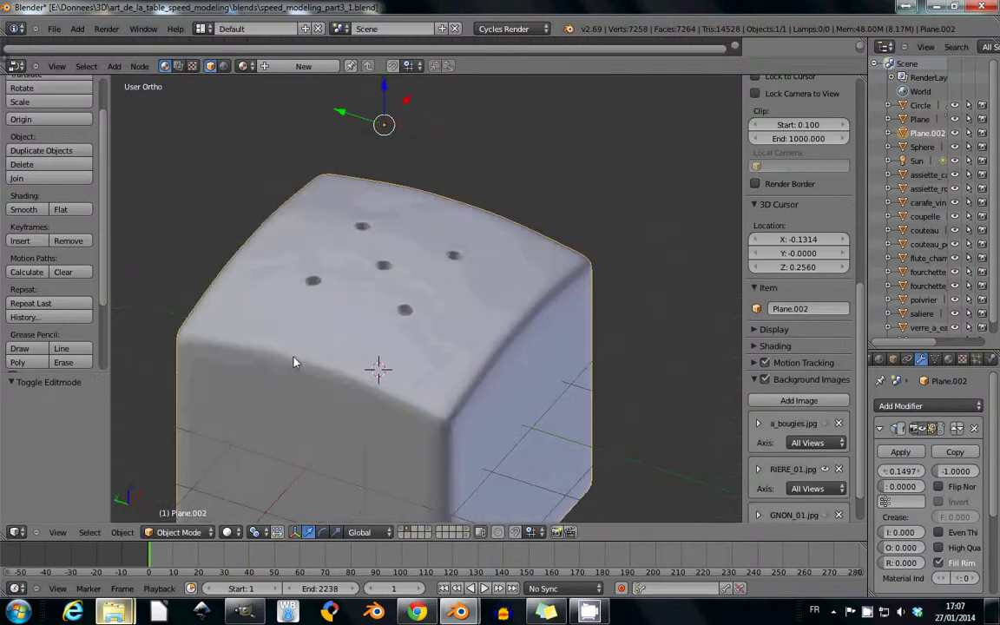
scroll(323, 345, "down", 2)
key("KP_1")
Step: Move the salt shaker left along X and slide the pepper shaker reference image sideways
key("g")
key("x")
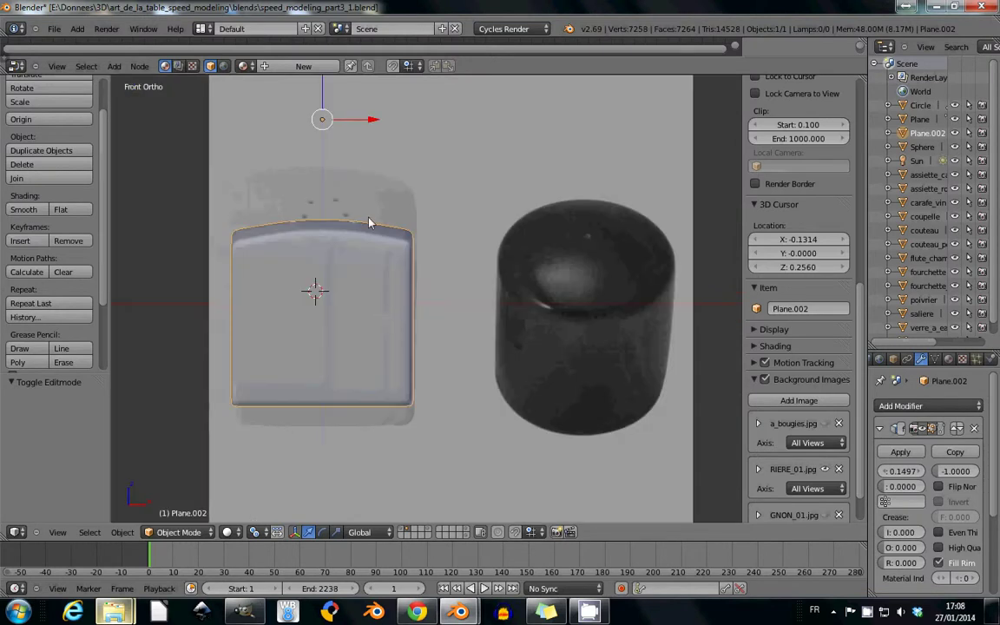
left_click(203, 167)
scroll(721, 457, "up", 1)
left_click(758, 469)
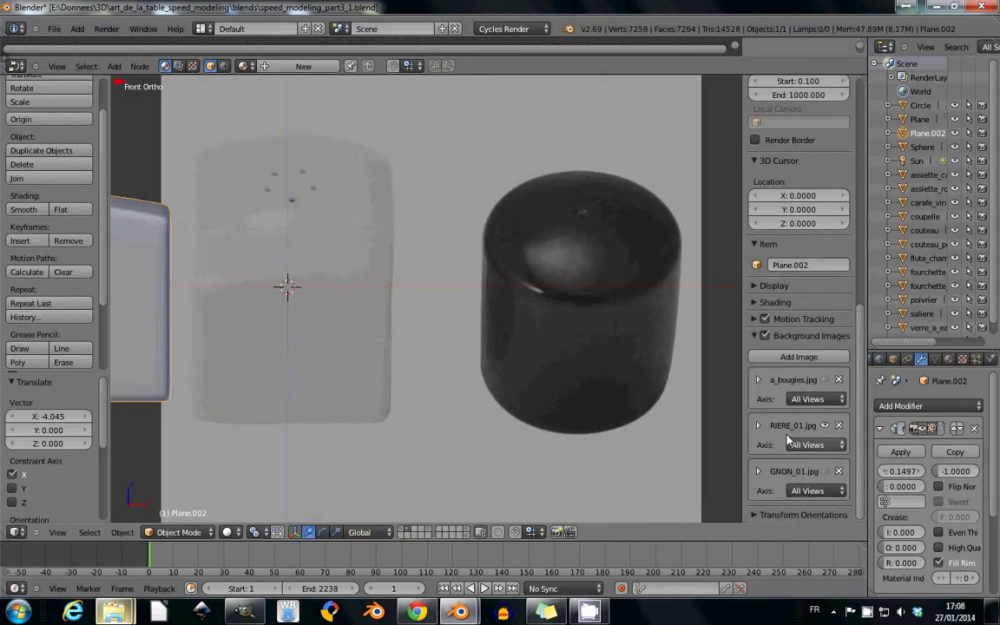
scroll(781, 390, "down", 5)
left_click_drag(780, 472, 746, 472)
scroll(477, 244, "up", 2)
Step: Add a circle scaled to the reference width and extrude it down into a cylinder wall
key("shift+a")
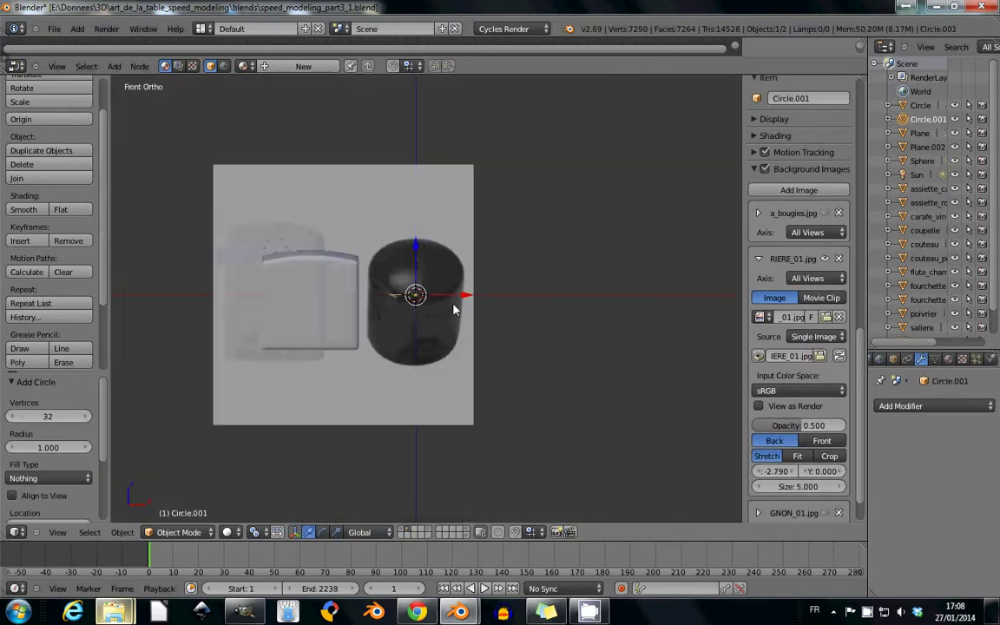
key("Tab")
key("s")
left_click(411, 272)
key("e")
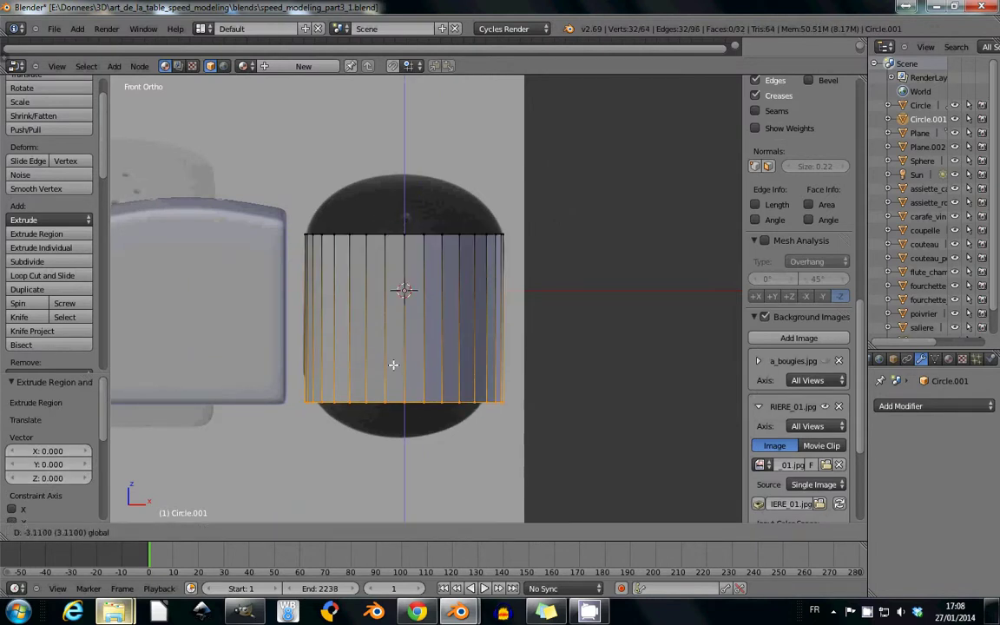
middle_click_drag(427, 247, 453, 348, "shift")
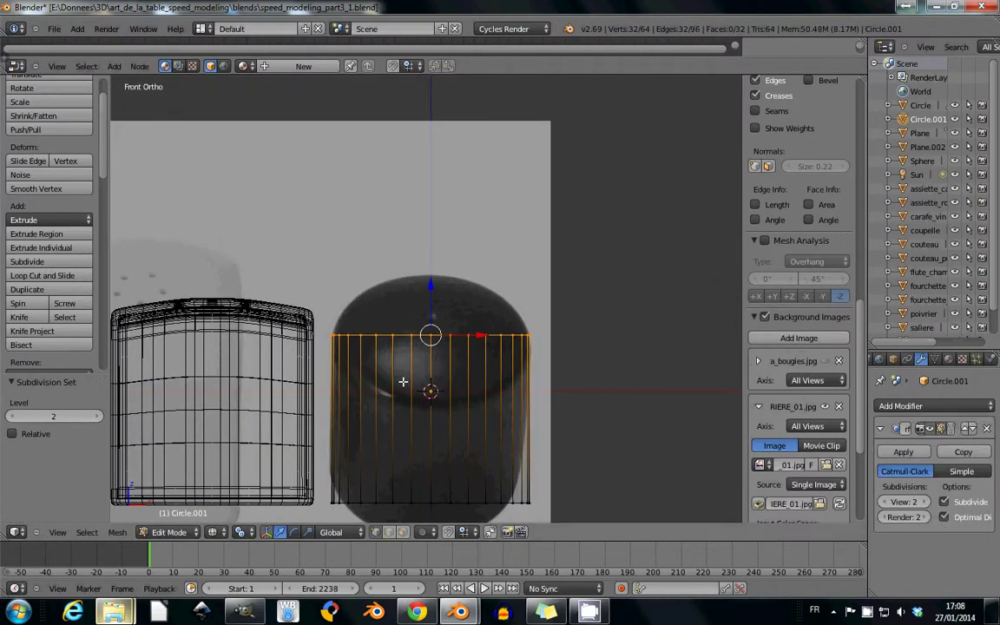
left_click(459, 347)
Step: Bevel the cylinder's top edge and select its top edge loop
scroll(461, 349, "up", 4)
key("Tab")
key("Tab")
scroll(486, 374, "down", 2)
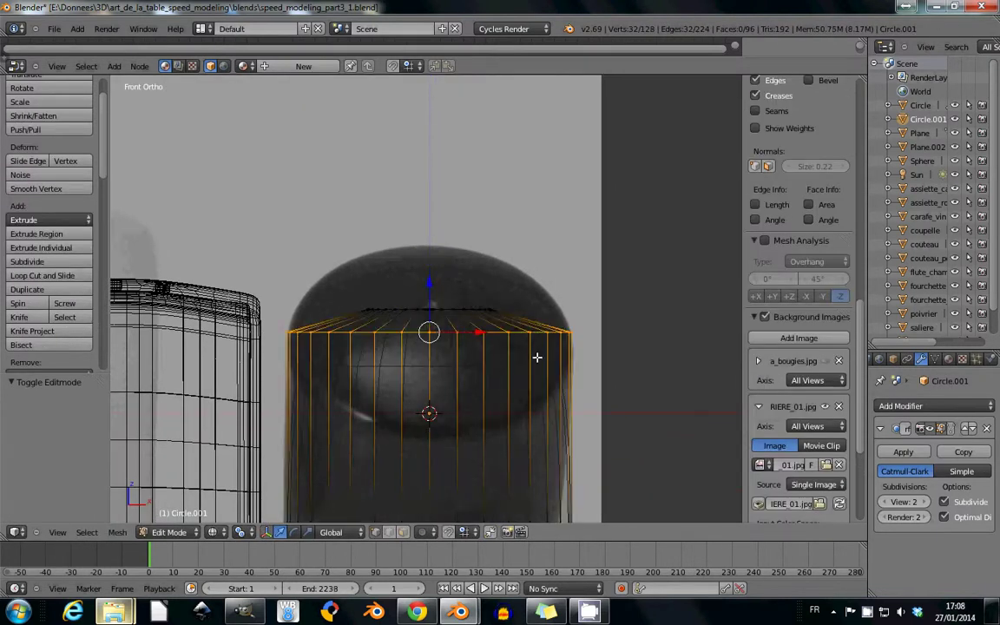
left_click(546, 372)
scroll(456, 330, "up", 2)
right_click(457, 331, "alt")
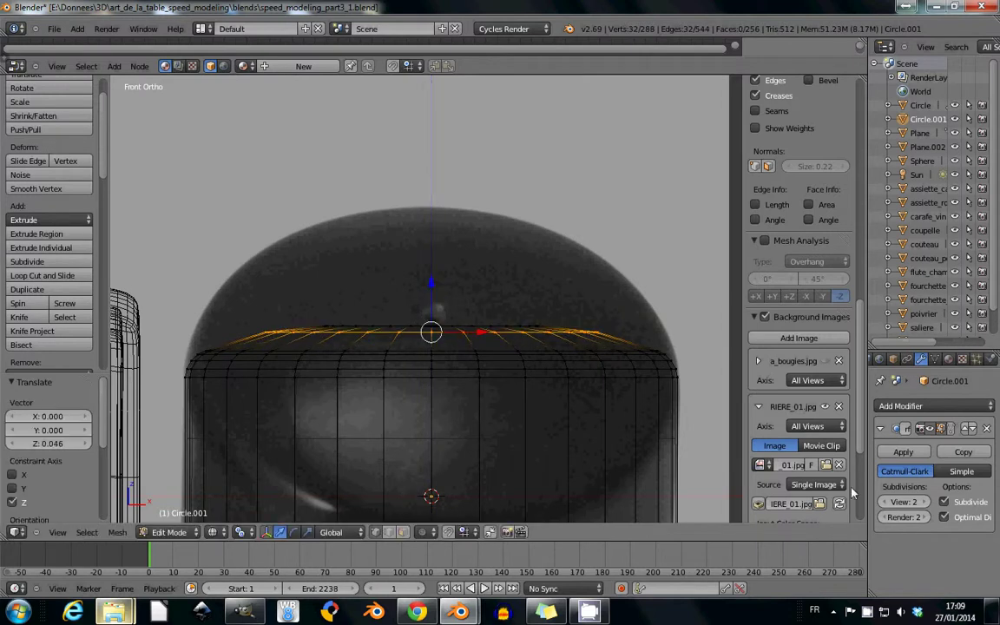
key("Tab")
key("z")
scroll(458, 357, "down", 2)
middle_click_drag(458, 356, 456, 310)
key("Tab")
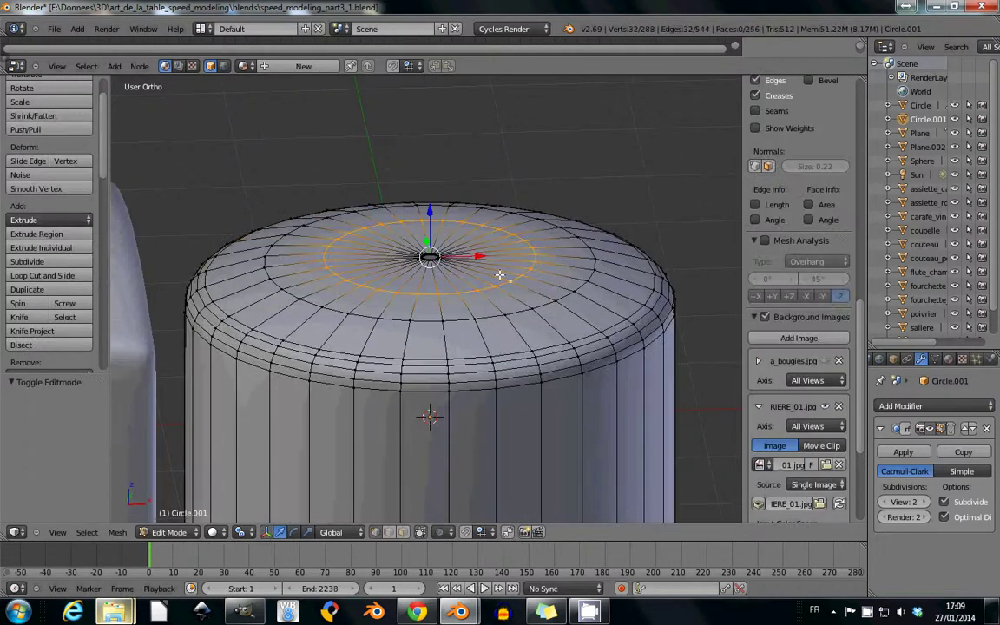
key("KP_1")
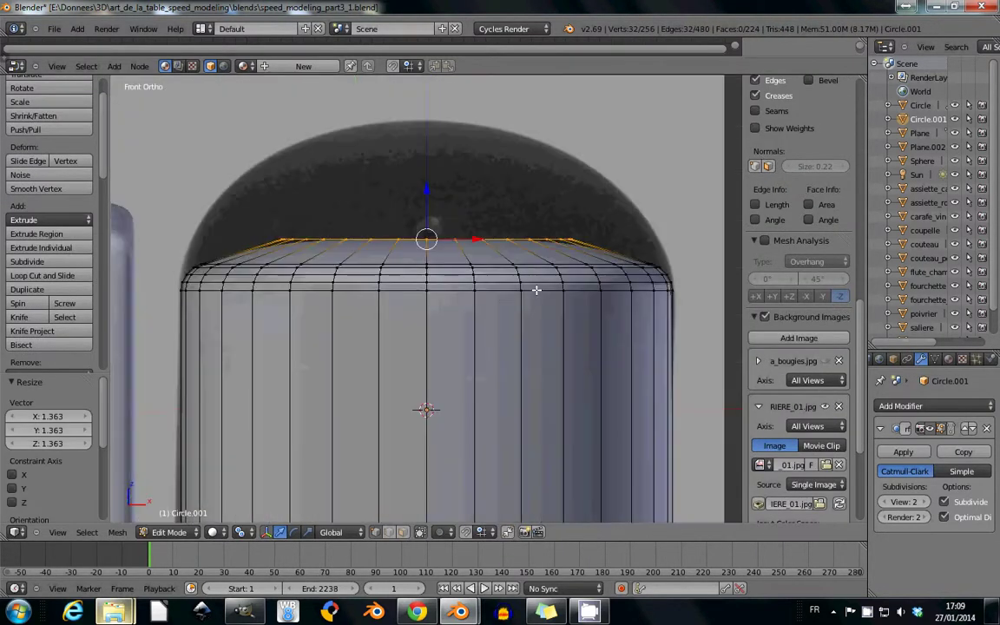
Step: Cancel the unwanted bevel, scale the top ring inward and bevel it
key("Escape")
key("Tab")
middle_click_drag(441, 252, 428, 269)
key("Tab")
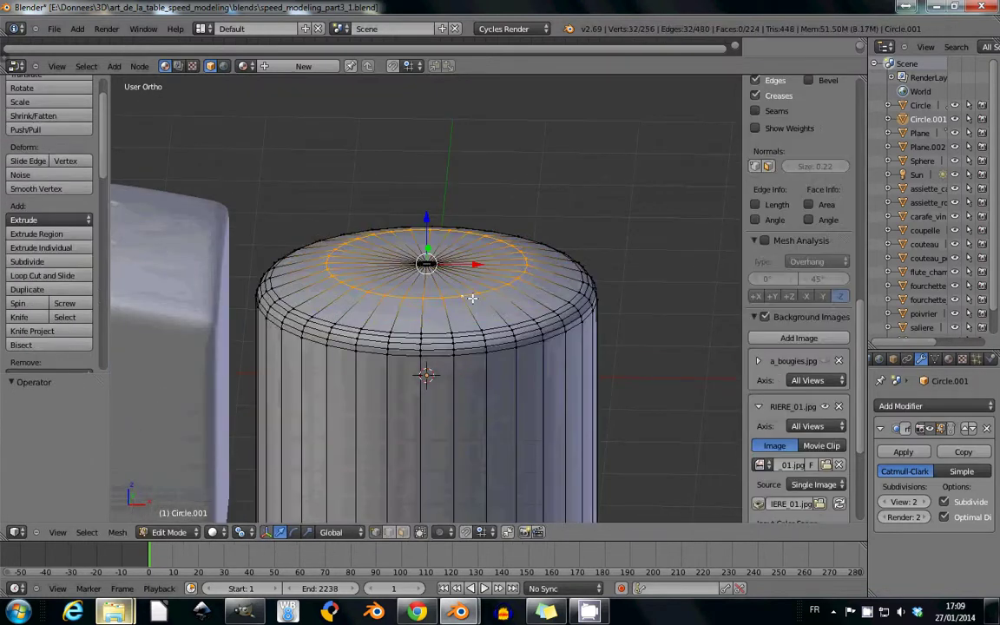
left_click(455, 358)
key("ctrl+b")
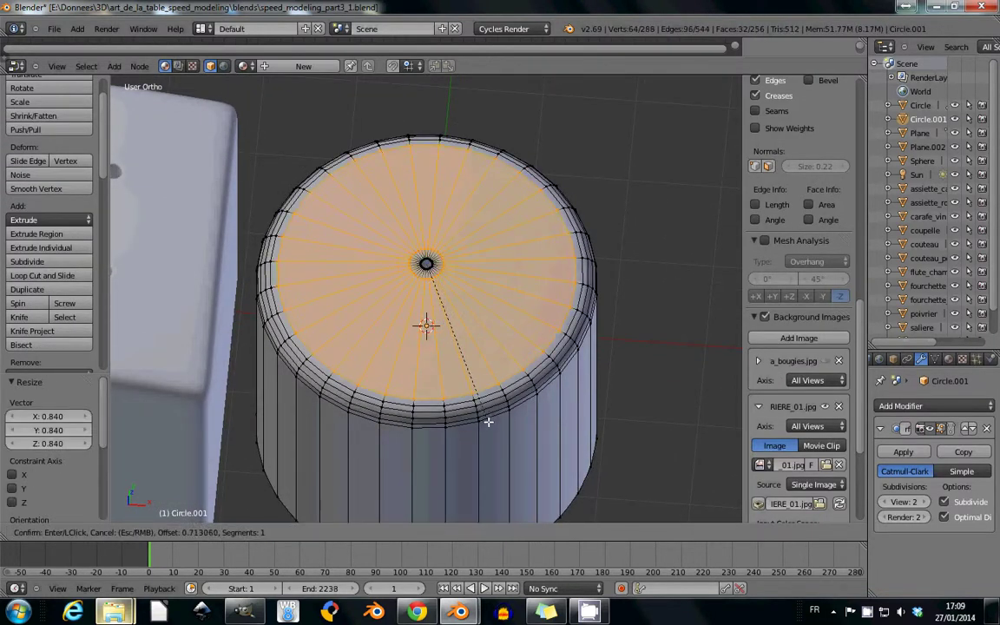
key("Tab")
middle_click_drag(473, 406, 487, 426)
scroll(486, 425, "down", 3)
Step: Close the base by extruding and merging the bottom ring, then bevel the bottom edge loop
key("Tab")
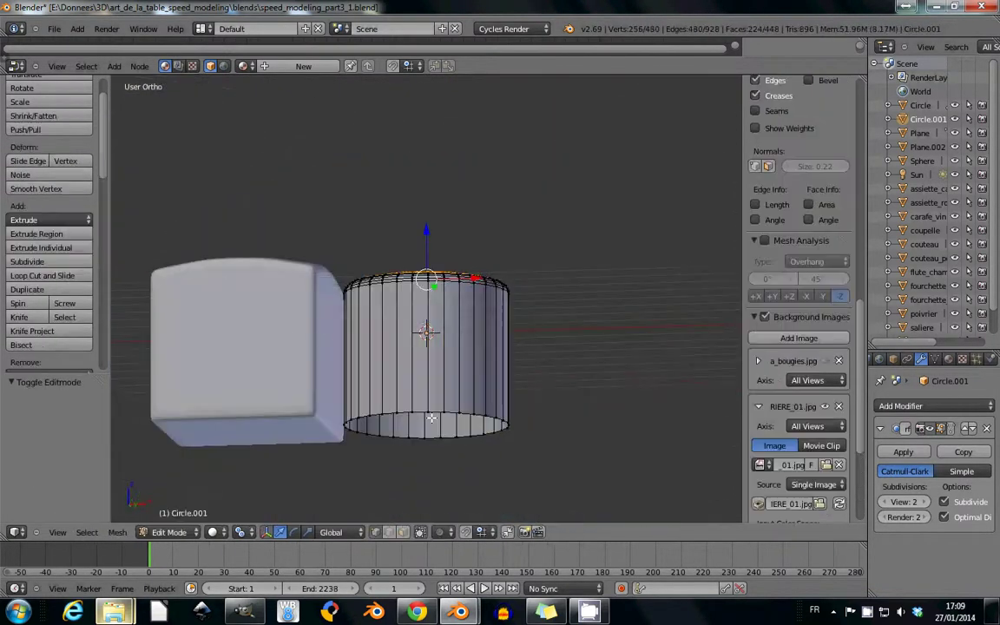
key("e")
key("s")
right_click(508, 446, "alt")
key("KP_1")
scroll(538, 473, "up", 3)
key("ctrl+b")
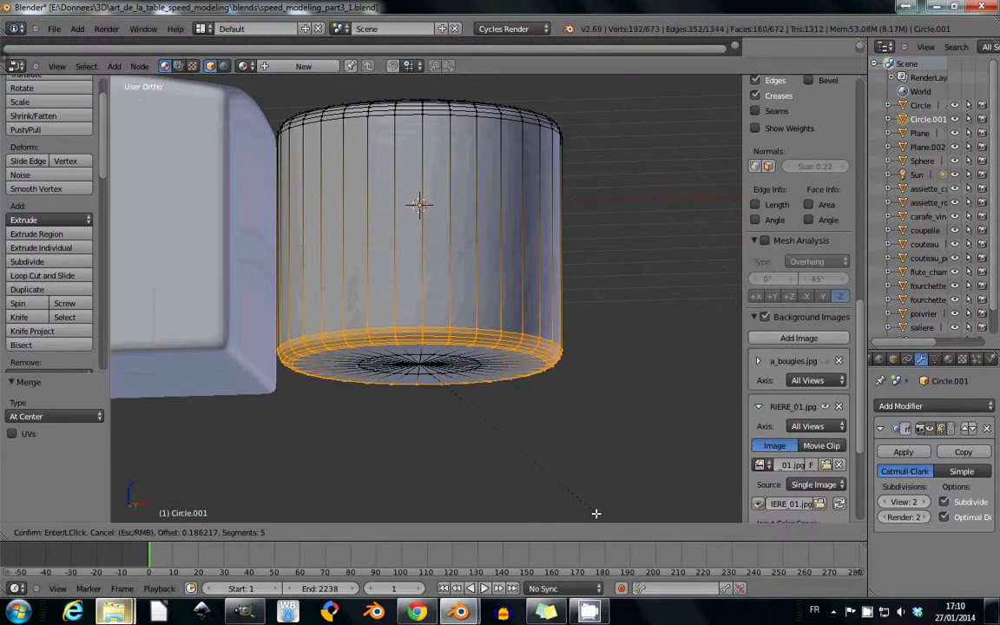
left_click(579, 424)
Step: Create a new material for the cylinder and switch the viewport to rendered preview
key("Tab")
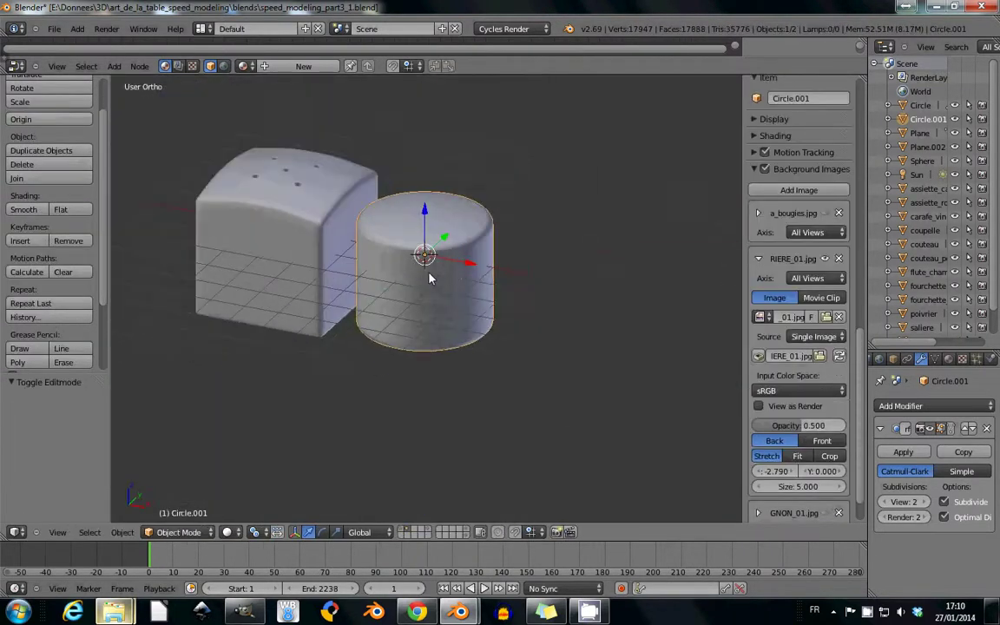
middle_click_drag(385, 244, 416, 261)
left_click_drag(365, 54, 365, 213)
left_click(948, 361)
left_click(927, 454)
left_click(227, 532)
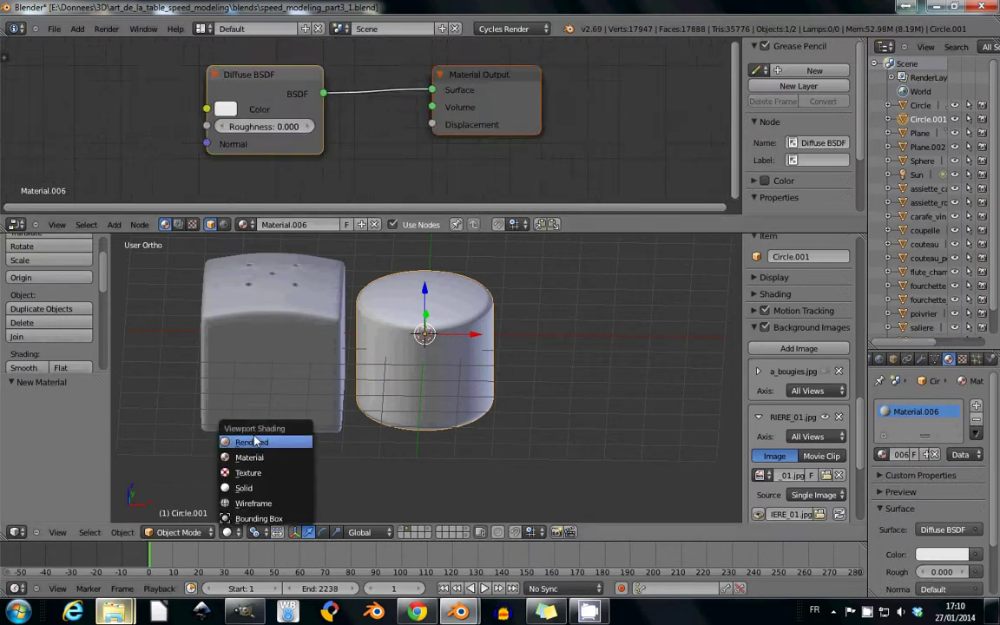
left_click(251, 442)
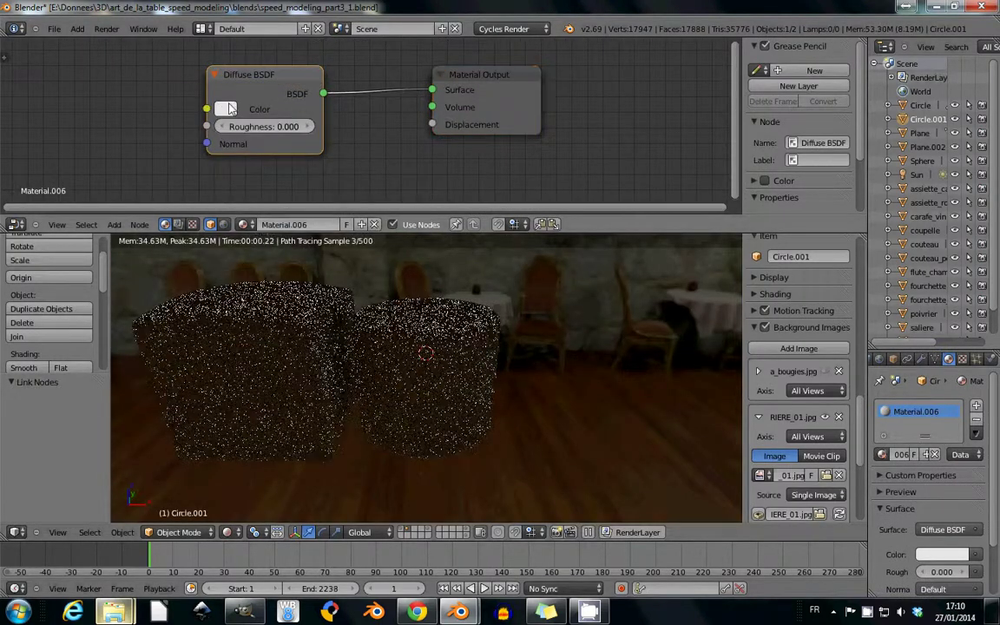
Step: Make the cylinder's material black diffuse added to a dark Glossy BSDF via an Add Shader
left_click(225, 108)
left_click_drag(347, 139, 346, 243)
key("shift+a")
left_click(413, 154)
left_click(382, 87)
scroll(347, 87, "down", 4)
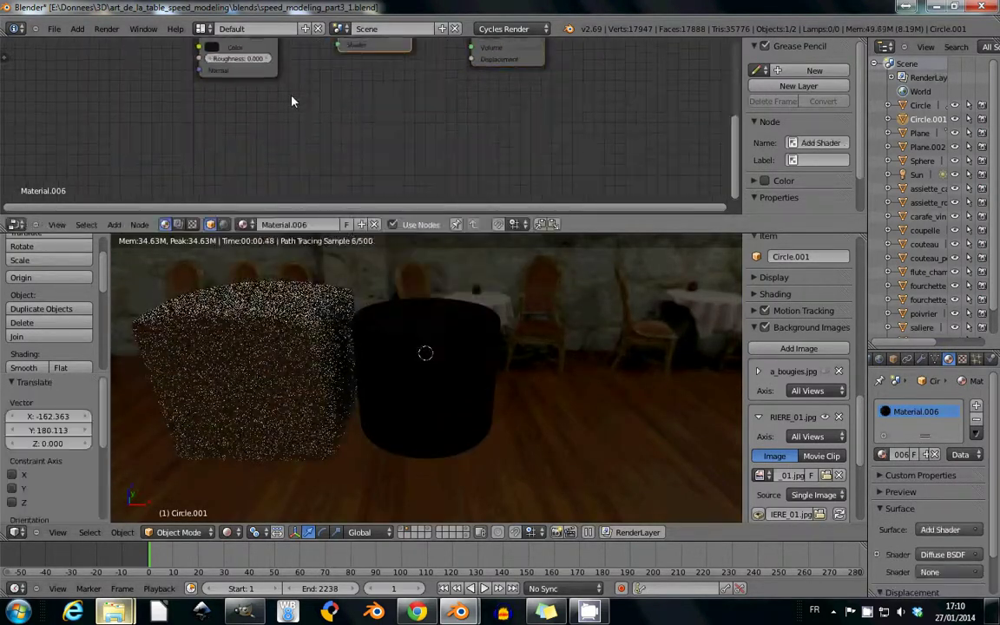
key("shift+a")
left_click(335, 189)
left_click_drag(310, 122, 347, 79)
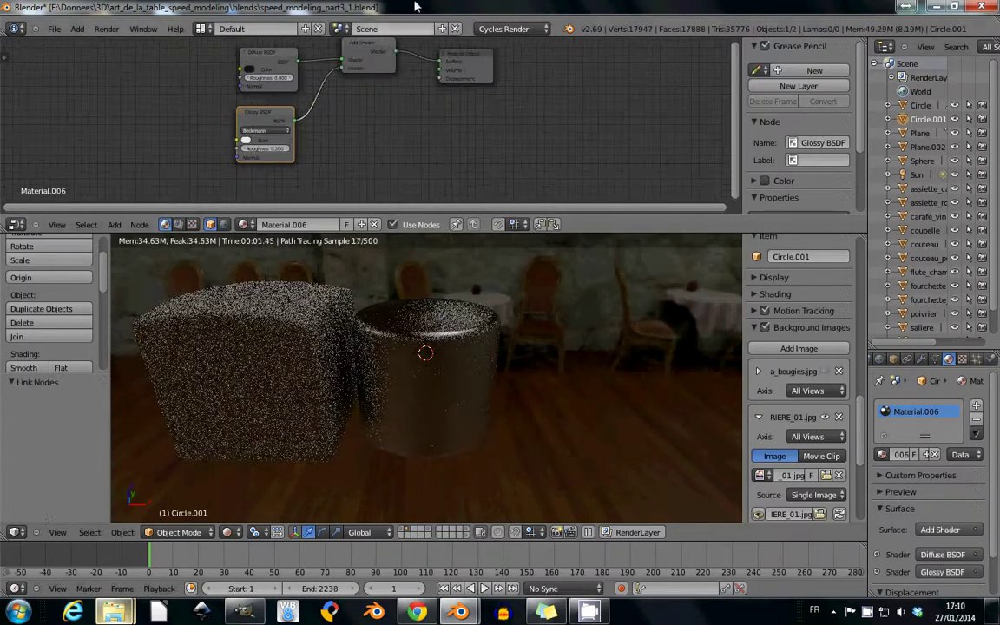
left_click(248, 143)
left_click(309, 83)
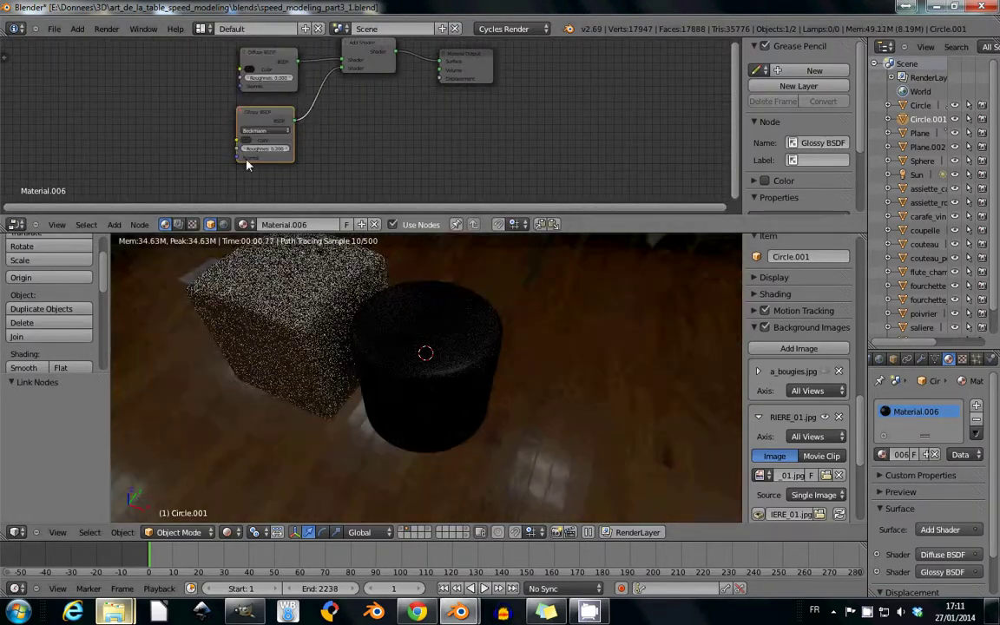
Step: Give the salt shaker a white Material.007 combining diffuse with a Glossy BSDF at roughness 0.100
right_click(336, 326)
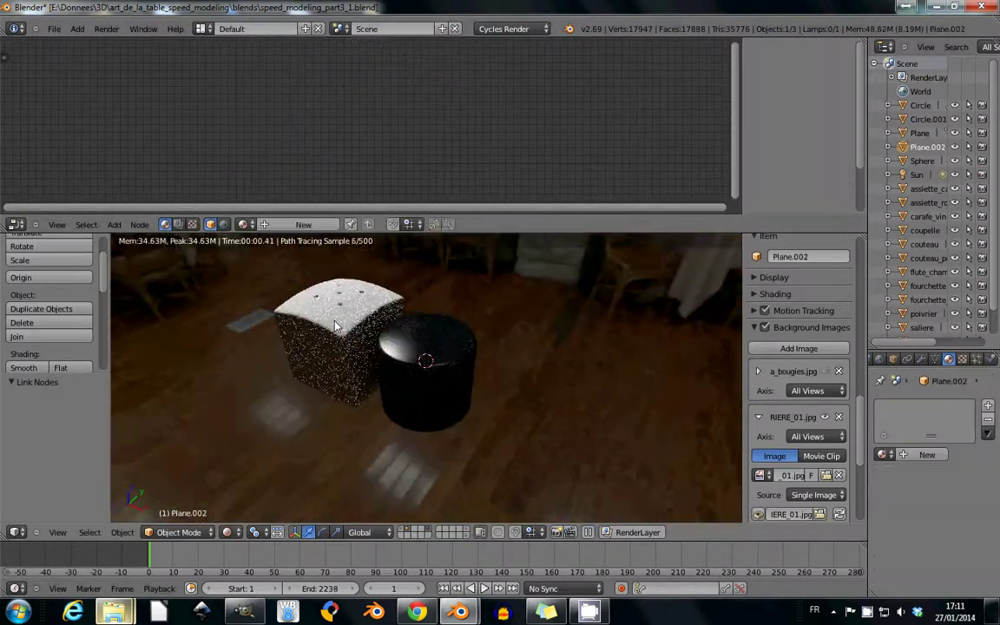
left_click(918, 461)
key("shift+a")
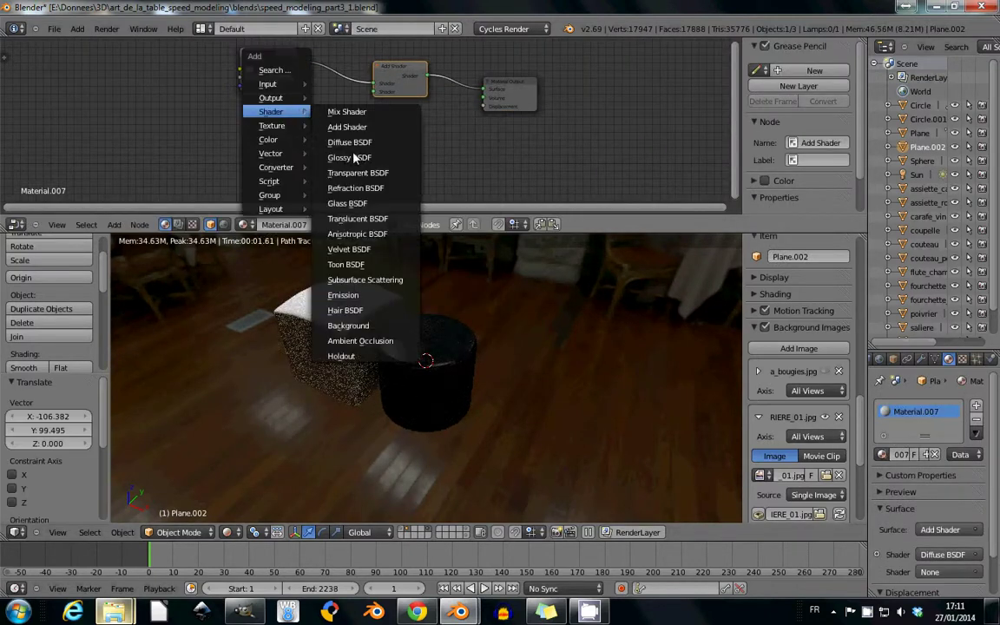
left_click(356, 183)
left_click_drag(336, 122, 375, 91)
scroll(316, 144, "up", 2)
mouse_move(382, 261)
middle_mouse_down()
mouse_move(521, 294)
mouse_move(423, 351)
middle_mouse_up()
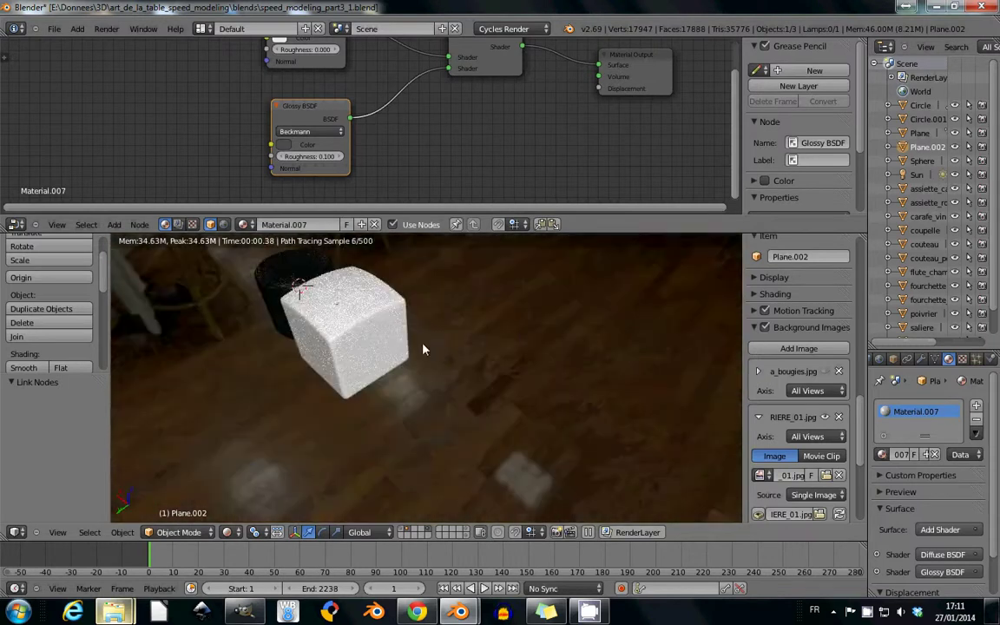
key("shift+z")
key("KP_1")
key("KP_5")
Step: Swap the pepper shaker reference image for the bowl reference
middle_click_drag(470, 379, 356, 380, "shift")
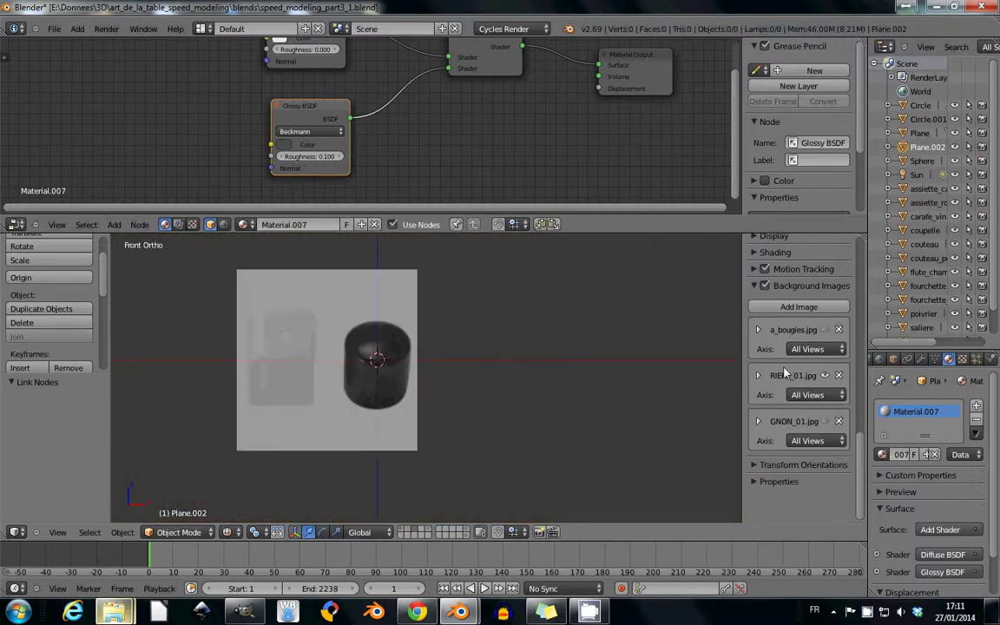
left_click(825, 376)
left_click(759, 375)
scroll(339, 328, "up", 4)
Step: Add a circle and a UV sphere, scaling the sphere up and squashing it vertically
key("shift+a")
left_click(460, 351)
key("Tab")
key("s")
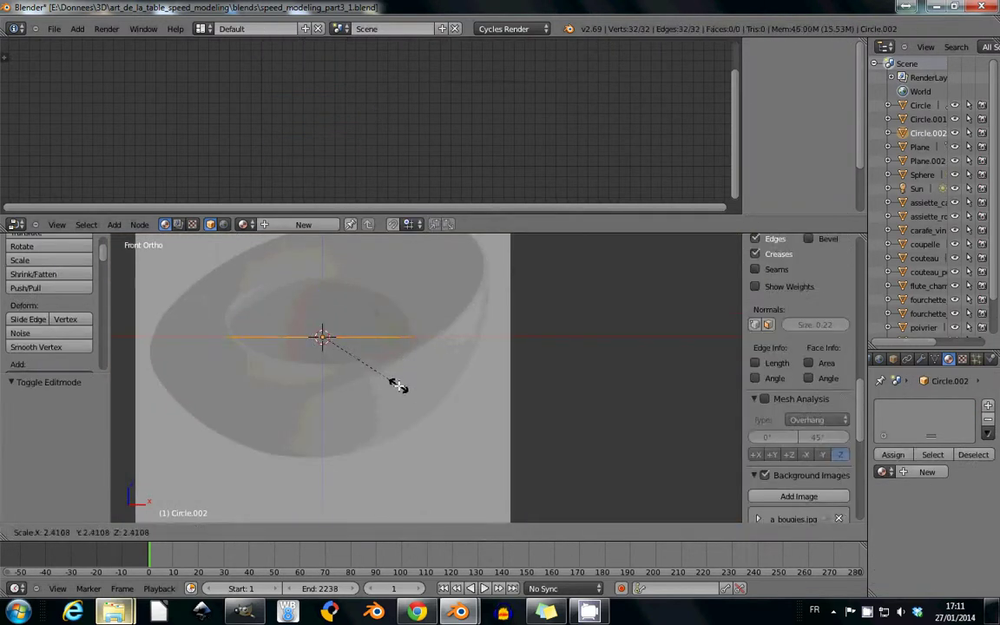
scroll(335, 396, "down", 1)
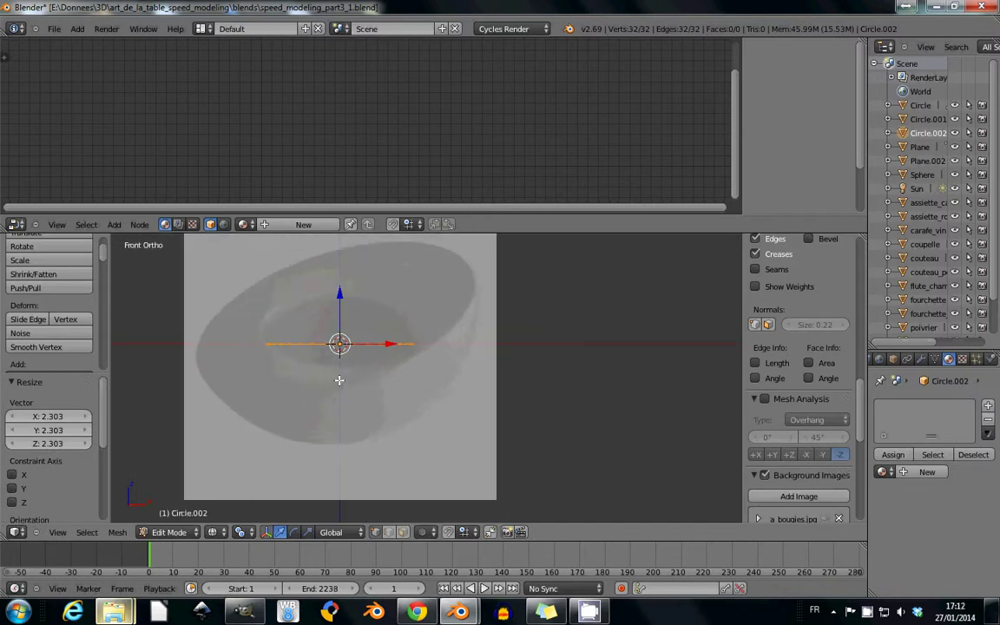
key("shift+a")
left_click(321, 387)
key("s")
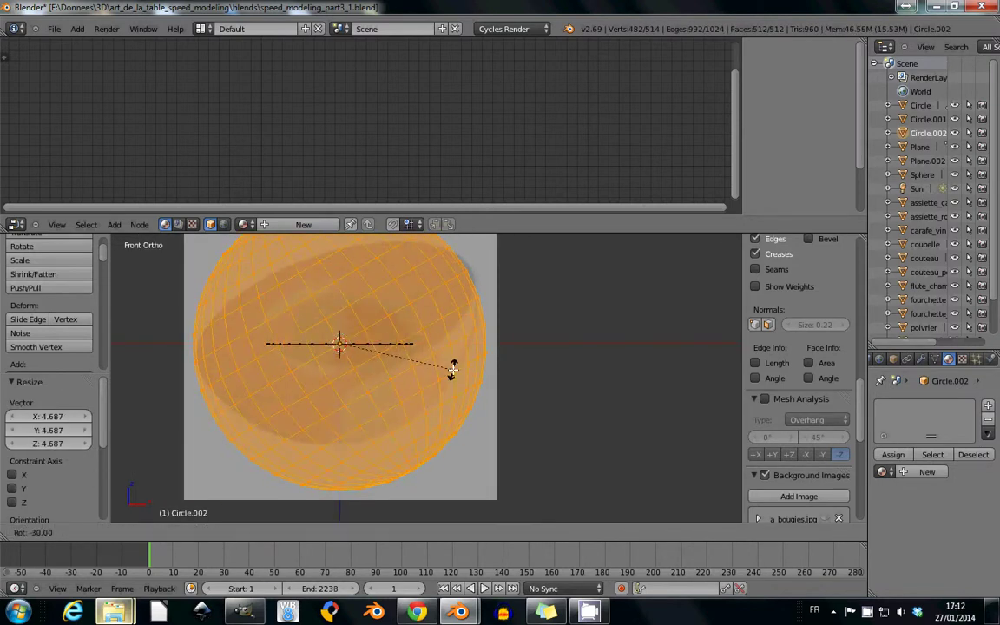
left_click(452, 388)
Step: Delete the sphere's top cap faces to open the bowl
right_click(266, 248)
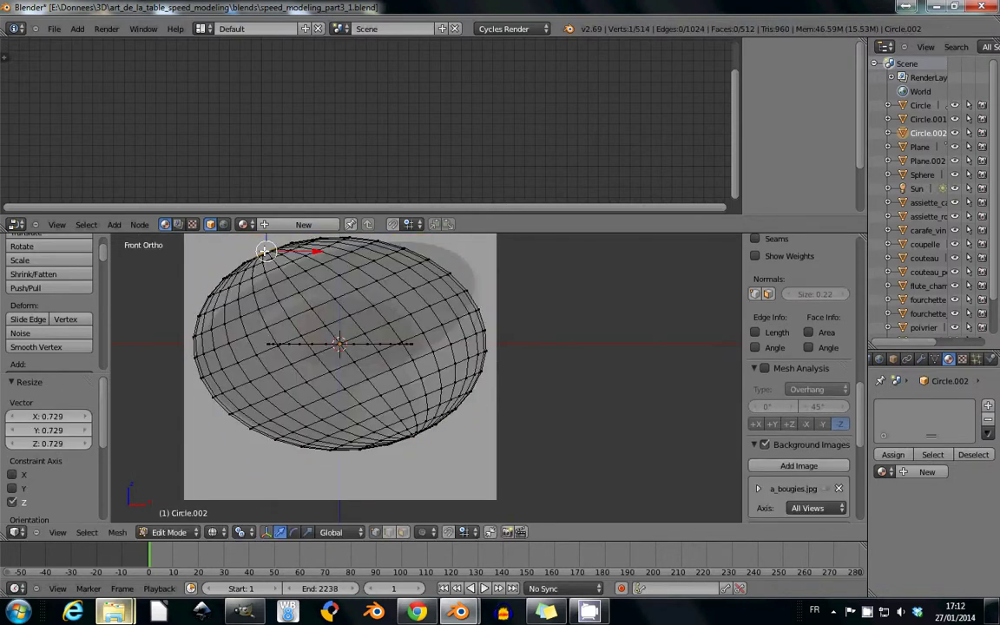
key("ctrl+KP_Add")
key("ctrl+KP_Add")
key("ctrl+KP_Add")
key("x")
left_click(264, 252)
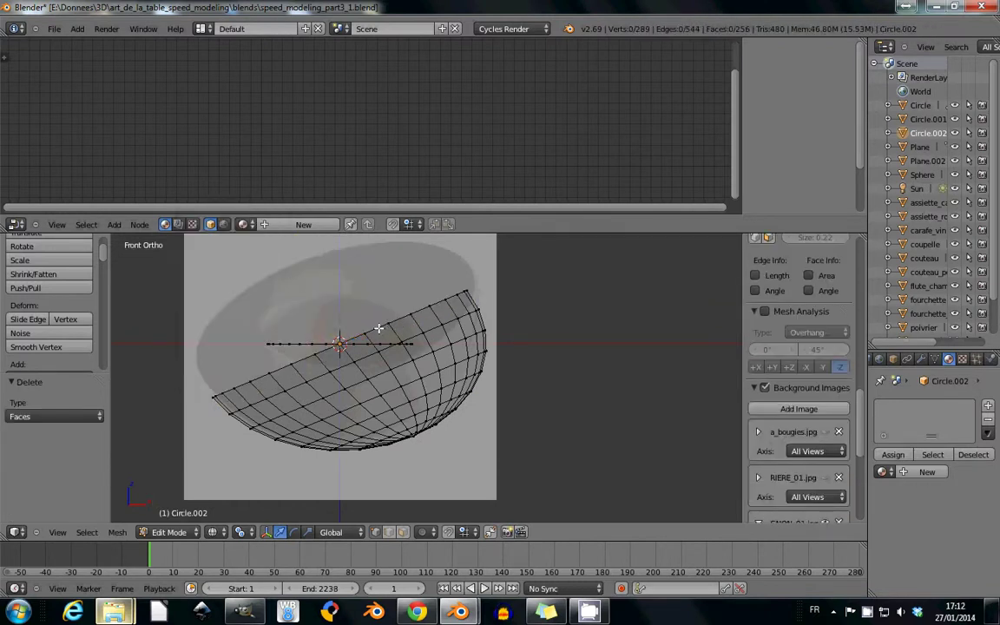
Step: Select the open rim loop and move it vertically to set the bowl's height
right_click(379, 321, "alt")
key("w")
left_click(337, 261)
mouse_move(337, 262)
middle_mouse_down()
mouse_move(348, 330)
mouse_move(402, 448)
mouse_move(345, 362)
middle_mouse_up()
key("g")
key("z")
left_click(337, 315)
Step: In front wireframe view, adjust the rim vertically and add subdivision level 2
key("KP_1")
key("z")
key("g")
key("z")
left_click(338, 336)
key("ctrl+1")
key("z")
Step: Extrude the rim in place to thicken the bowl and cut in an edge loop
key("e")
right_click(402, 447)
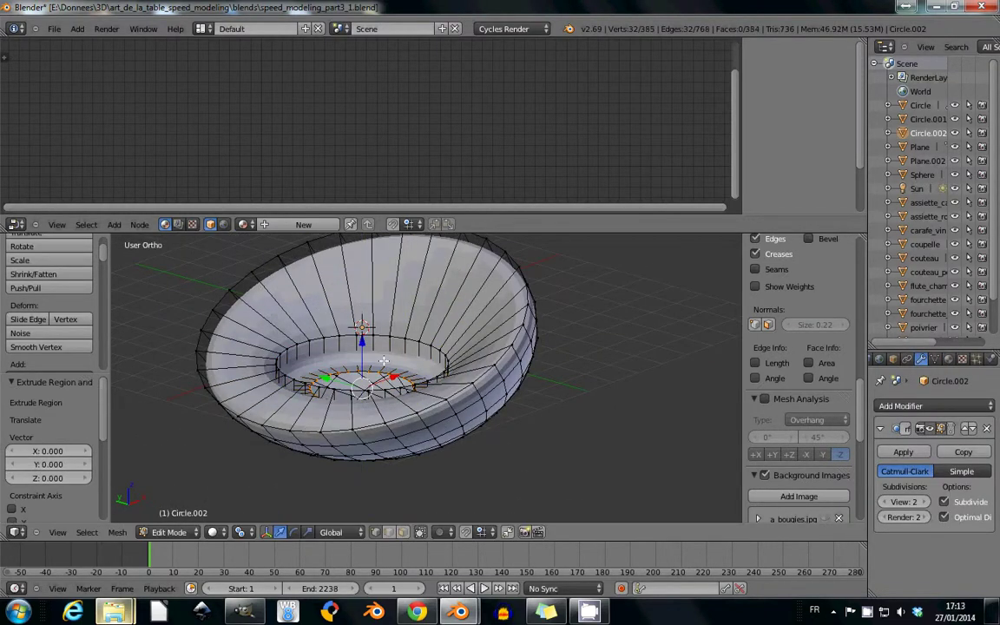
mouse_move(445, 397)
middle_mouse_down()
mouse_move(431, 383)
mouse_move(226, 358)
middle_mouse_up()
scroll(430, 383, "up", 3)
key("ctrl+r")
left_click(431, 383)
Step: Select all bowl geometry, cut another edge loop and check the shape from the front
key("Tab")
key("Tab")
scroll(408, 357, "up", 3)
key("a")
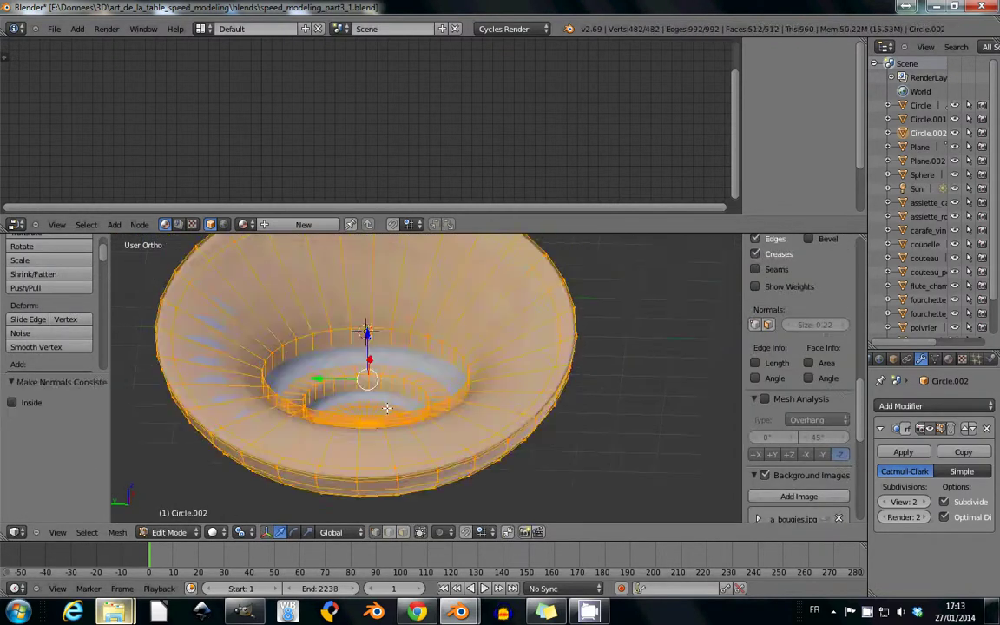
key("a")
scroll(408, 357, "up", 2)
key("ctrl+r")
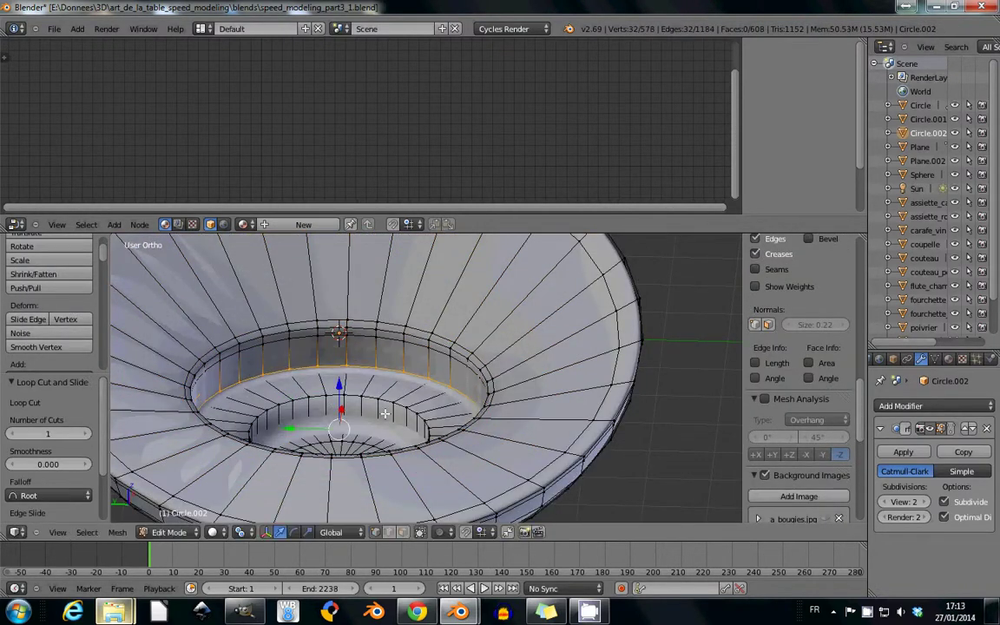
key("Tab")
scroll(281, 381, "down", 5)
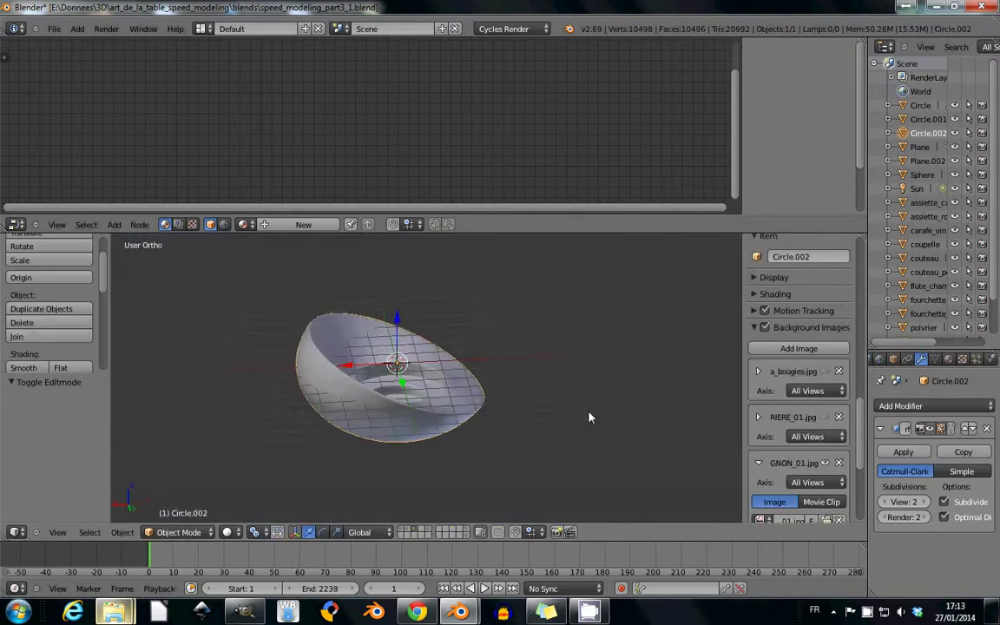
key("KP_1")
scroll(397, 340, "up", 4)
Step: Add a 32-vertex circle below the bowl and extrude it into the foot
key("Tab")
key("shift+a")
left_click(330, 299)
key("g")
key("z")
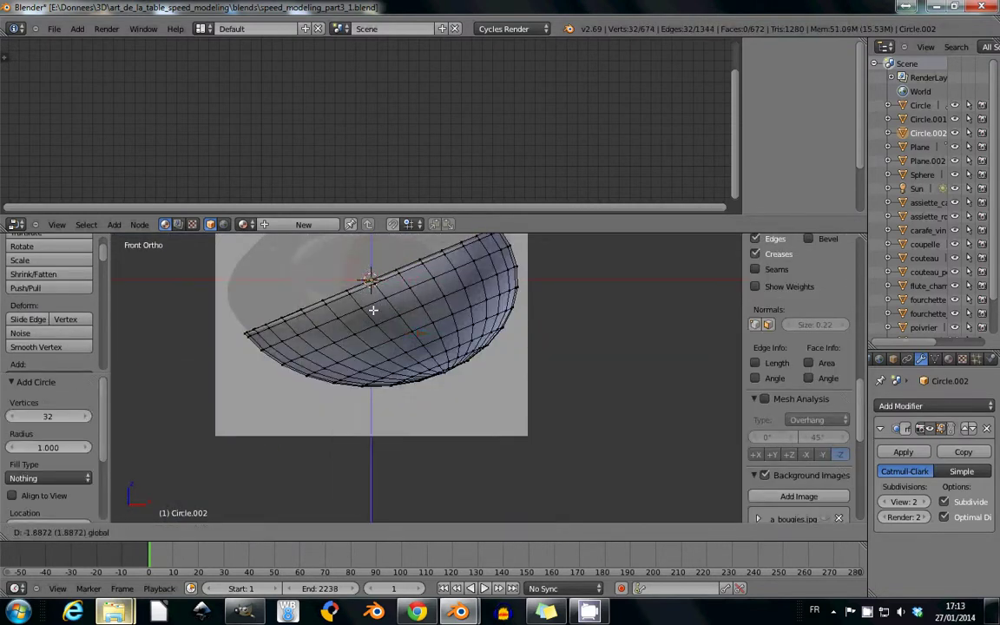
left_click(372, 314)
key("z")
Step: Extrude the foot's bottom ring again and merge it to a centre point to close the base
key("z")
key("e")
left_click(338, 405)
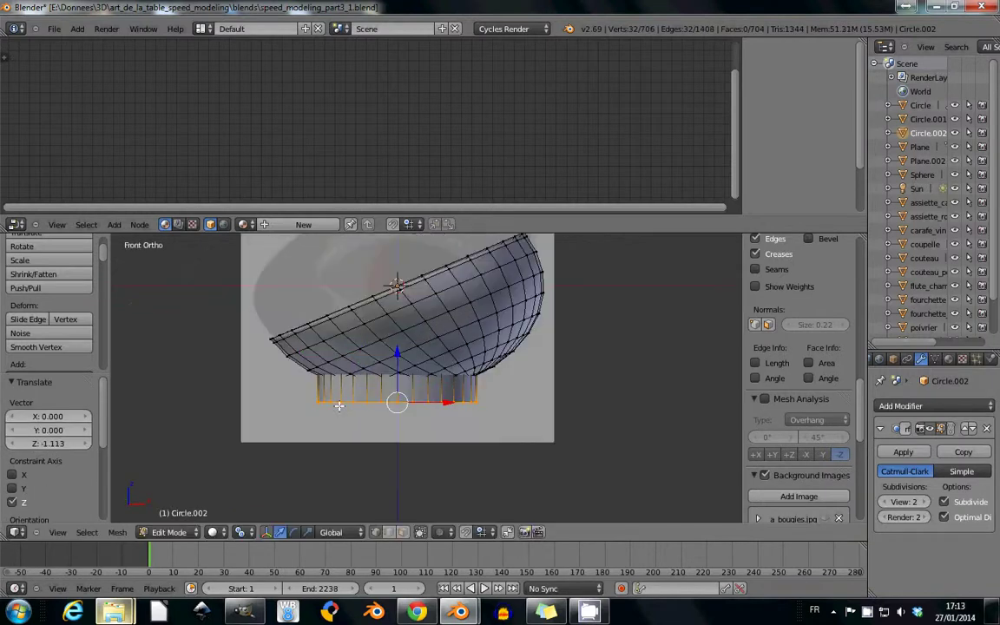
key("e")
right_click(530, 415)
key("z")
scroll(530, 415, "up", 1)
key("alt+m")
key("z")
middle_click_drag(436, 420, 392, 393)
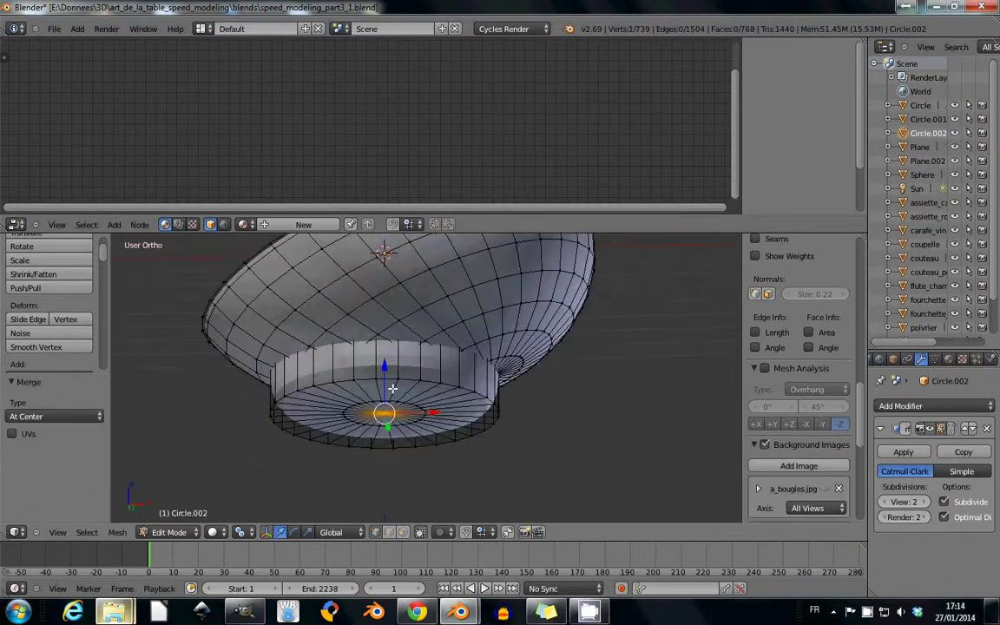
key("ctrl+KP_Add")
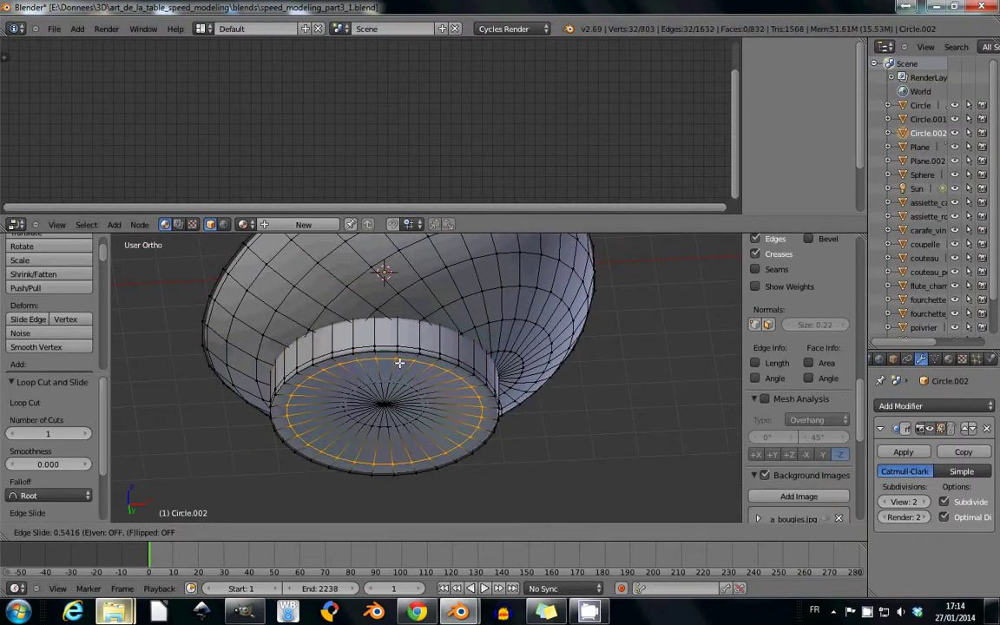
left_click(398, 363)
Step: Return to object mode and inspect the finished bowl from the front and around
key("Tab")
key("KP_1")
key("Tab")
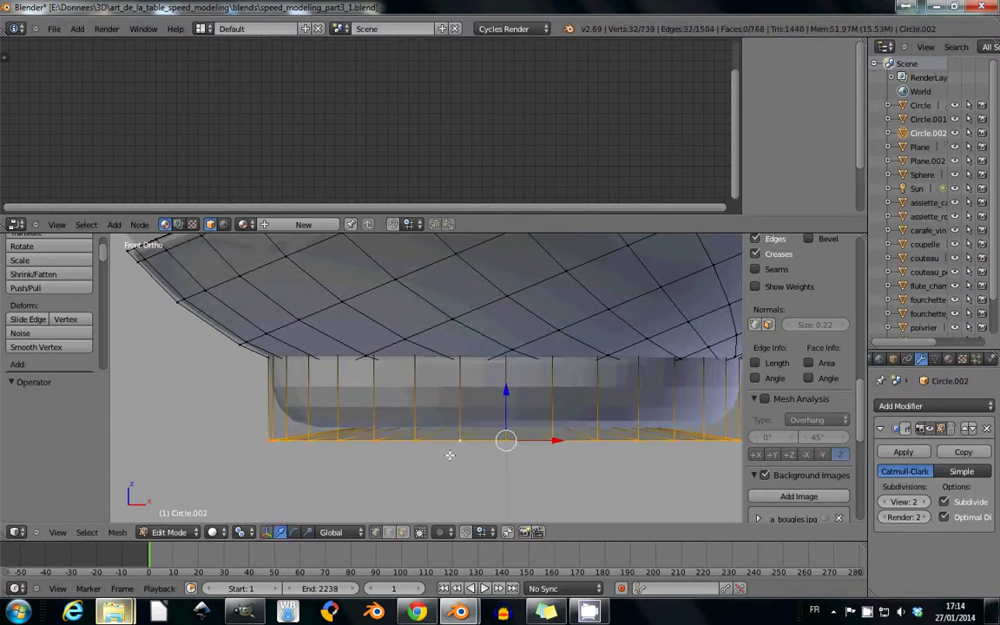
key("Tab")
scroll(326, 408, "down", 3)
middle_click_drag(312, 367, 400, 335)
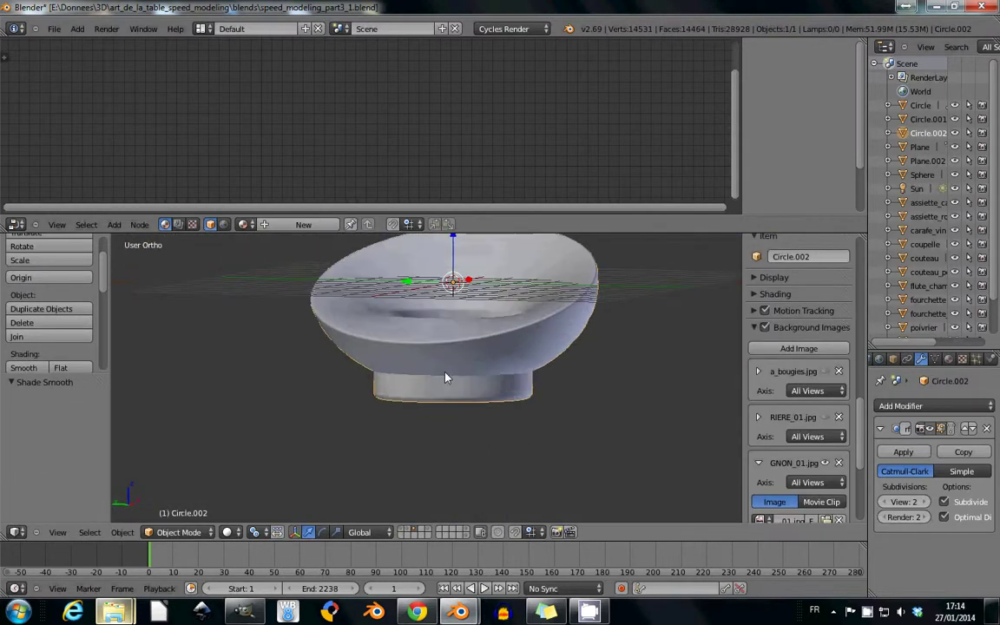
scroll(400, 335, "down", 2)
scroll(416, 347, "up", 2)
left_click(949, 359)
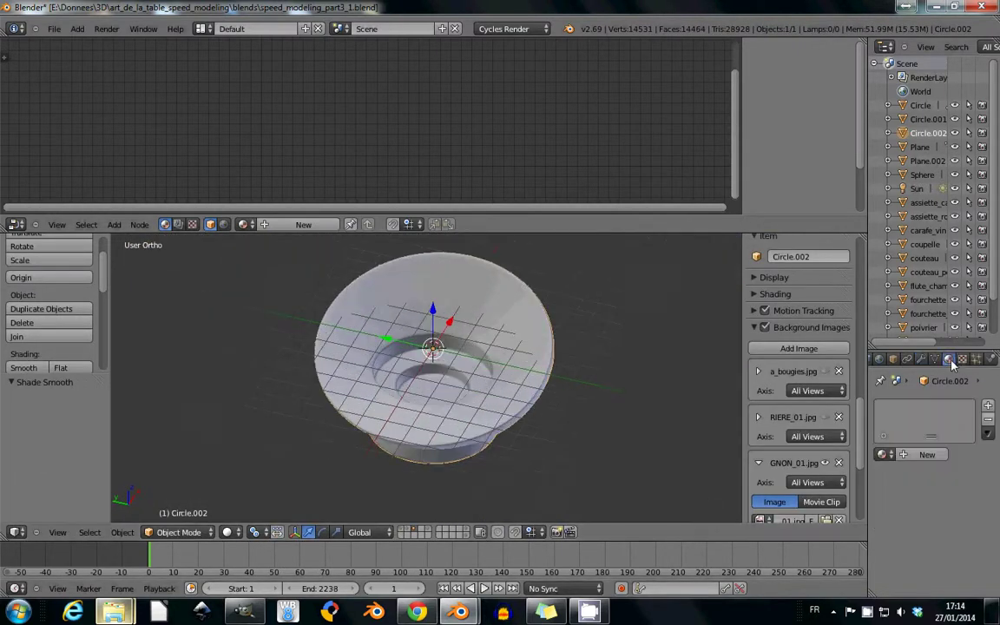
Step: Create Material.008 for the bowl with a Mix Shader and a Glossy BSDF linked in
left_click(905, 457)
left_click(297, 89)
key("shift+a")
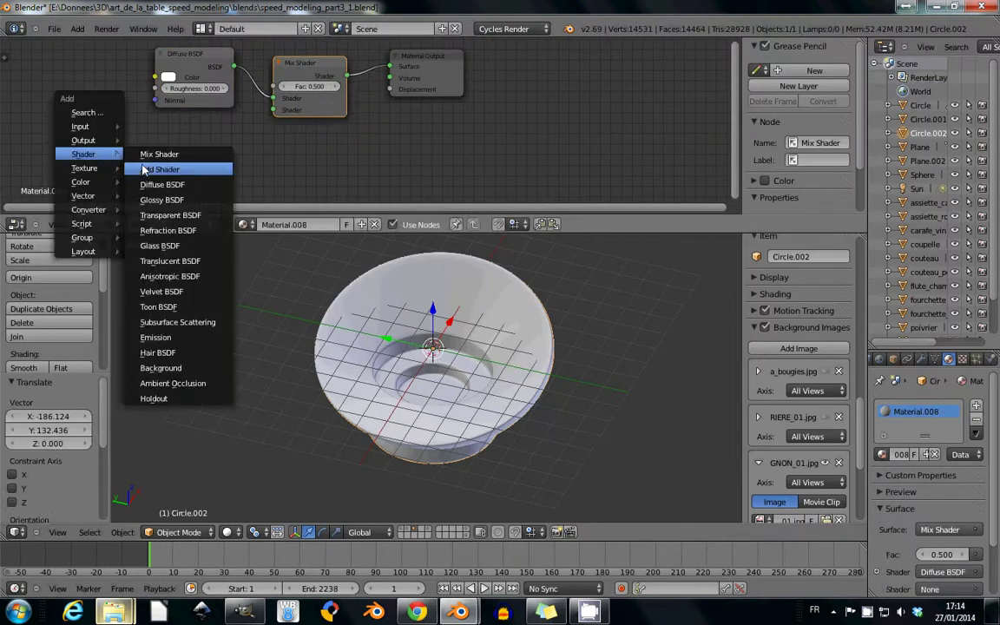
left_click(174, 213)
left_click(191, 164)
Step: Drive the mix factor with a Fresnel node feeding a ColorRamp
key("shift+a")
left_click(247, 104)
left_click(159, 82)
key("shift+a")
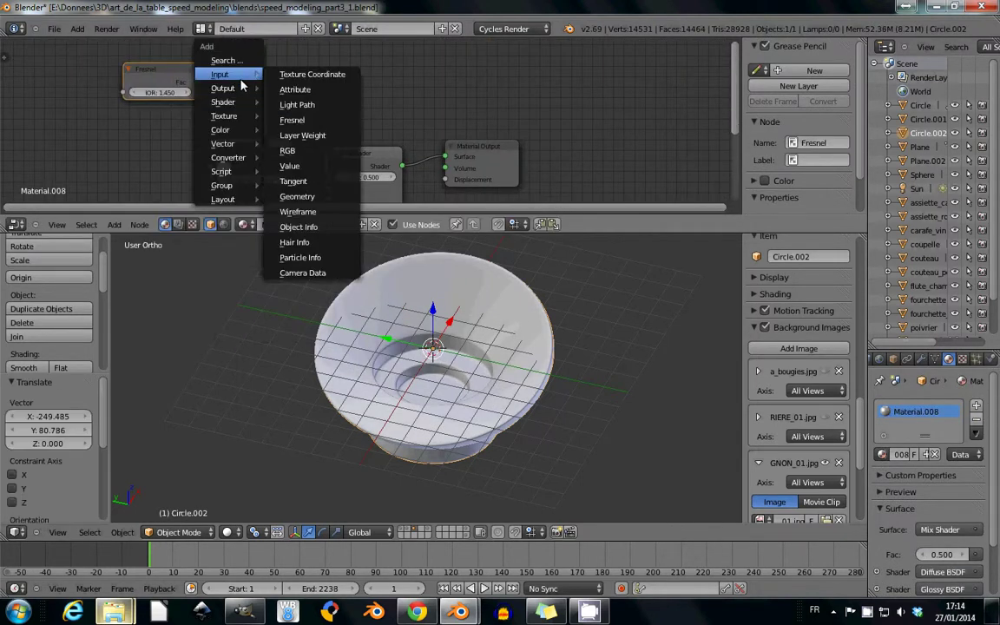
left_click(296, 173)
left_click(302, 54)
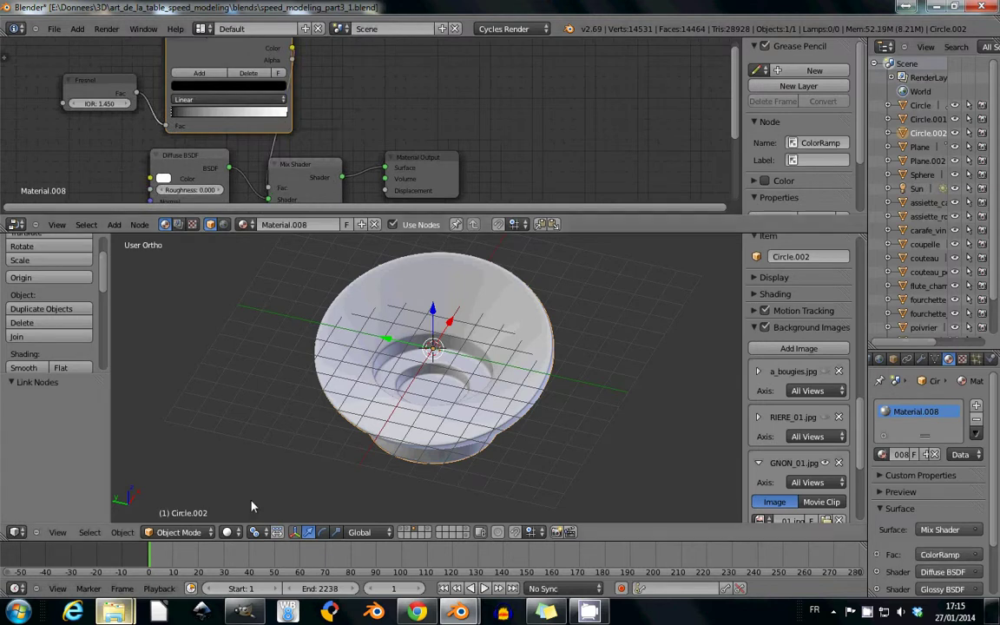
Step: Preview the bowl rendered through the camera and adjust a ColorRamp stop colour
key("shift+z")
key("KP_0")
scroll(260, 165, "down", 3, "shift")
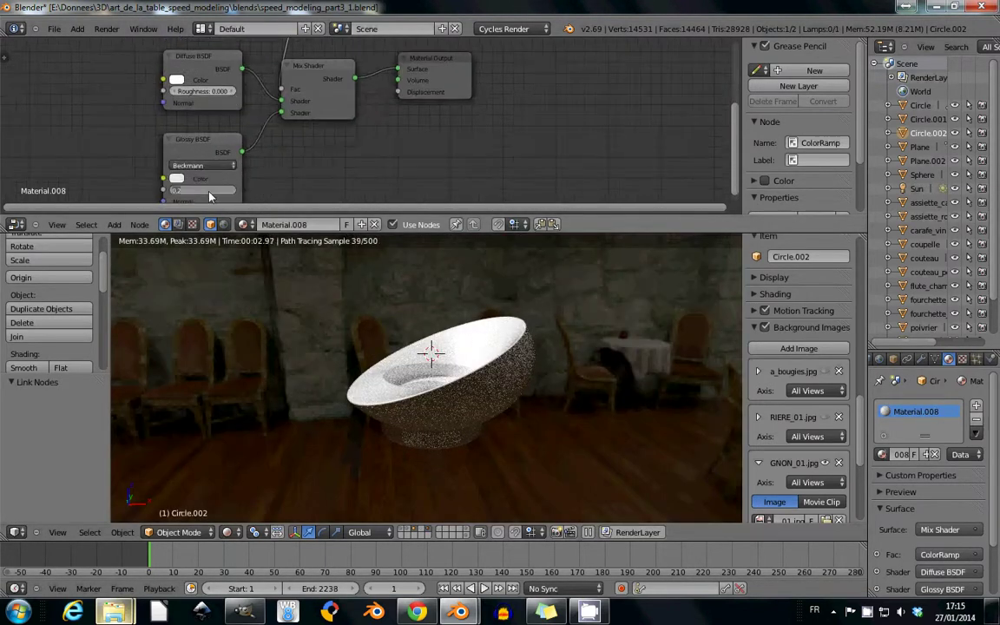
middle_click_drag(486, 410, 486, 468)
scroll(261, 130, "up", 1, "shift")
scroll(261, 131, "up", 1, "shift")
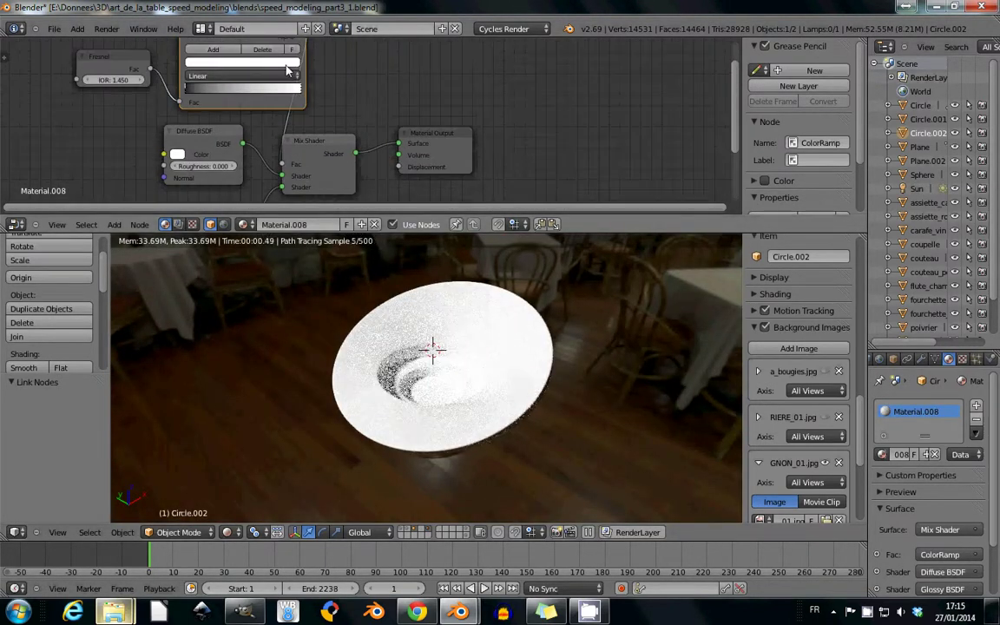
left_click(276, 88)
middle_click_drag(400, 469, 402, 413)
Step: Inspect the footed bowl in wireframe and rendered shading from a lower side view
key("Tab")
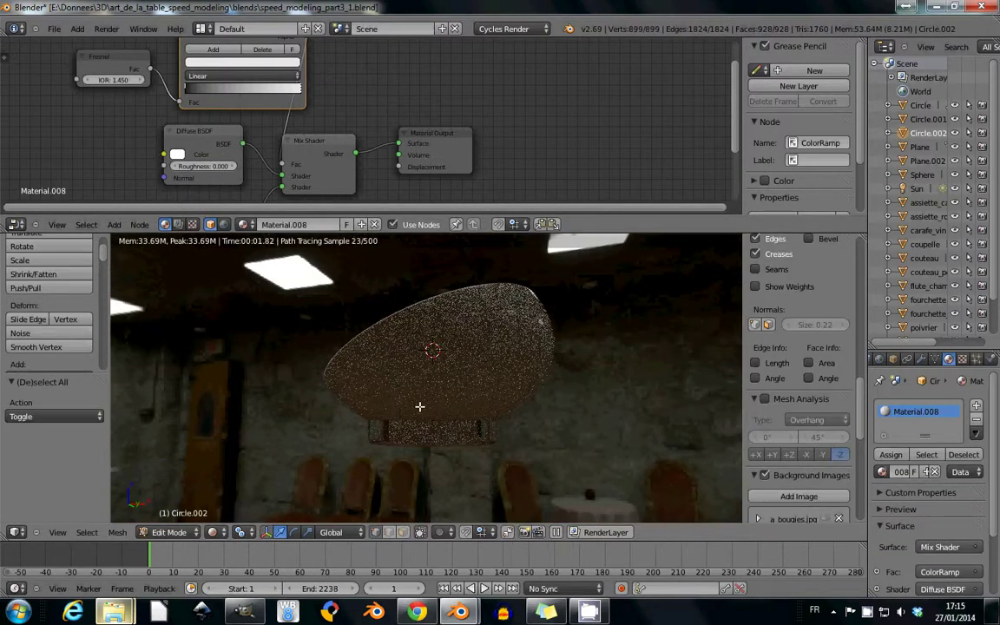
key("Tab")
key("z")
key("shift+z")
middle_click_drag(453, 357, 658, 408)
key("shift+z")
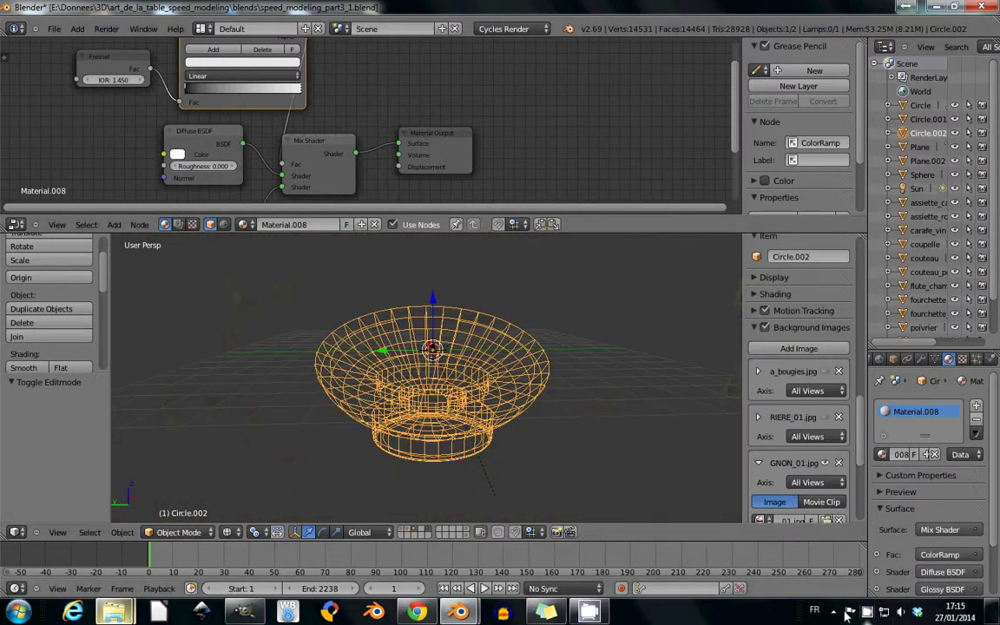
middle_click_drag(406, 533, 285, 352)
Step: Select two of the other objects and move them along the X axis
right_click(346, 357)
right_click(440, 346, "shift")
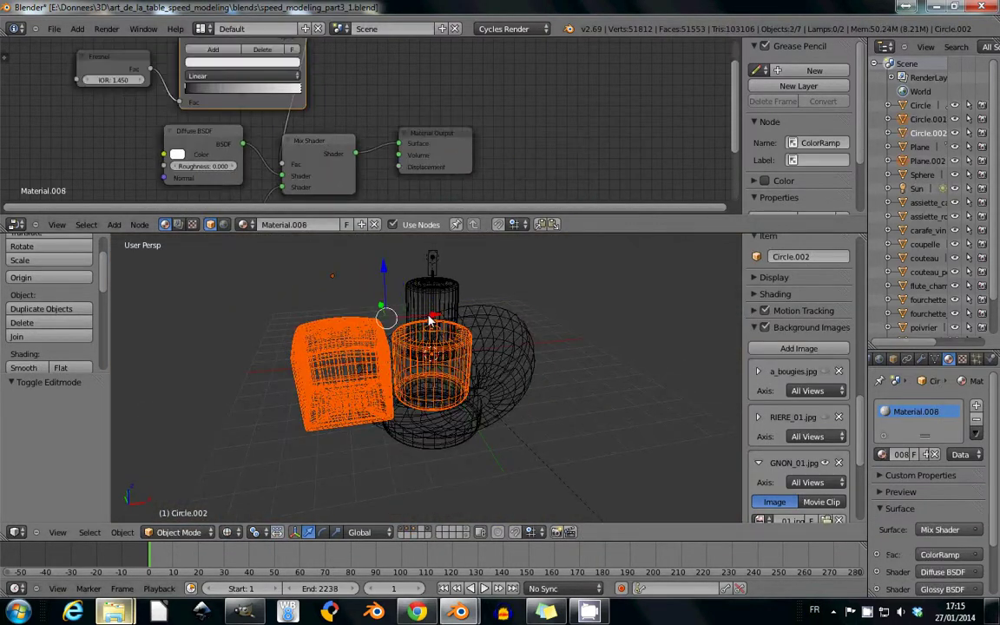
key("g")
key("x")
left_click(421, 390)
Step: Back in solid shading, move the footed bowl vertically along Z
right_click(340, 304)
key("z")
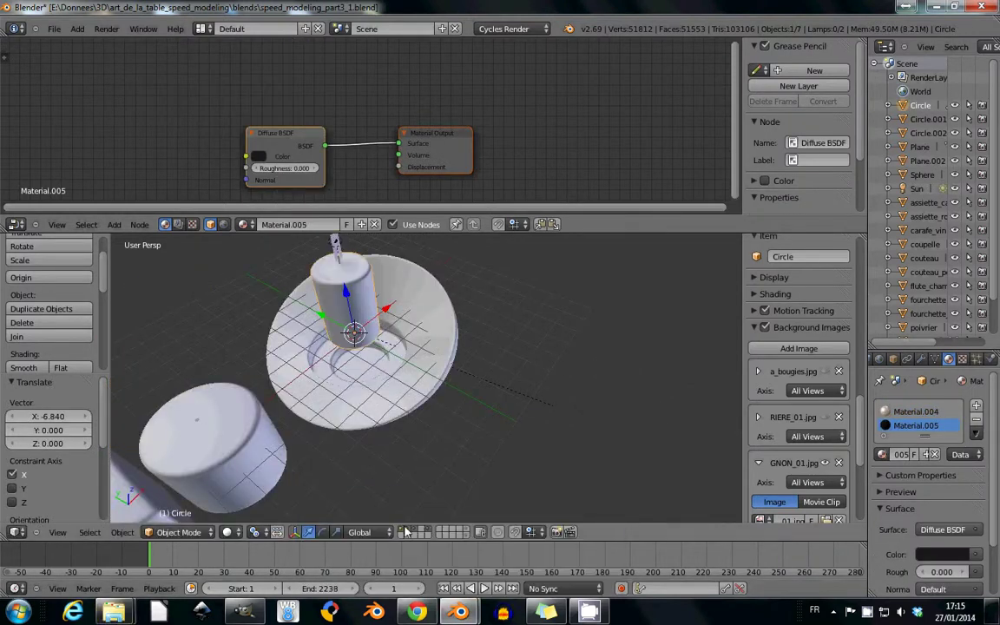
scroll(365, 347, "up", 3)
scroll(365, 347, "down", 4)
middle_click_drag(390, 390, 460, 338)
right_click(365, 382)
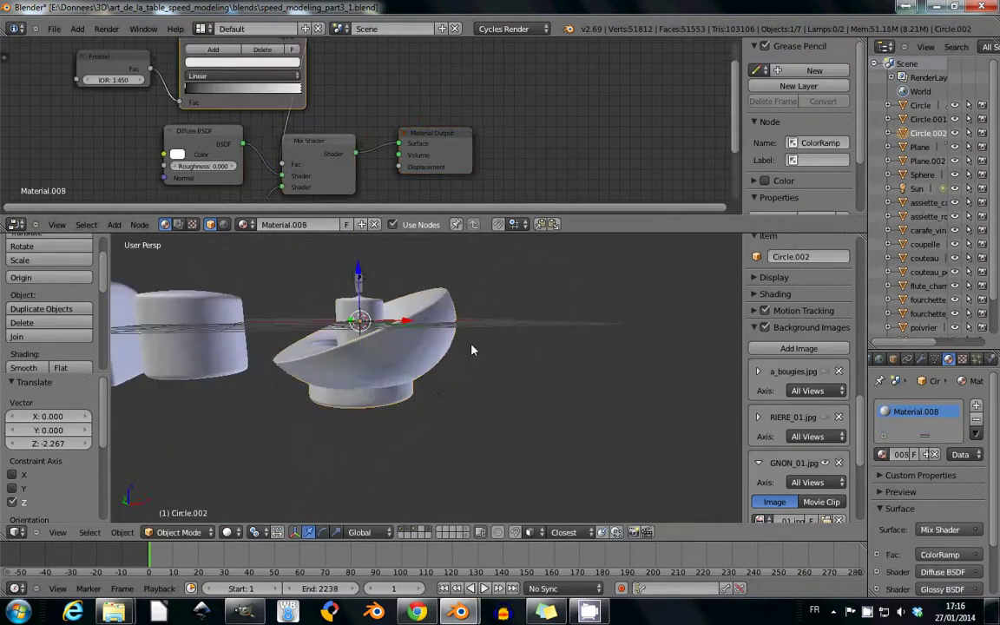
key("g")
key("z")
left_click(780, 302)
Step: Snap the 3D cursor to the bowl's base ring and clear the bowl's location to the origin
scroll(779, 302, "up", 5)
middle_click_drag(434, 391, 305, 402)
scroll(306, 402, "up", 4)
key("shift+s")
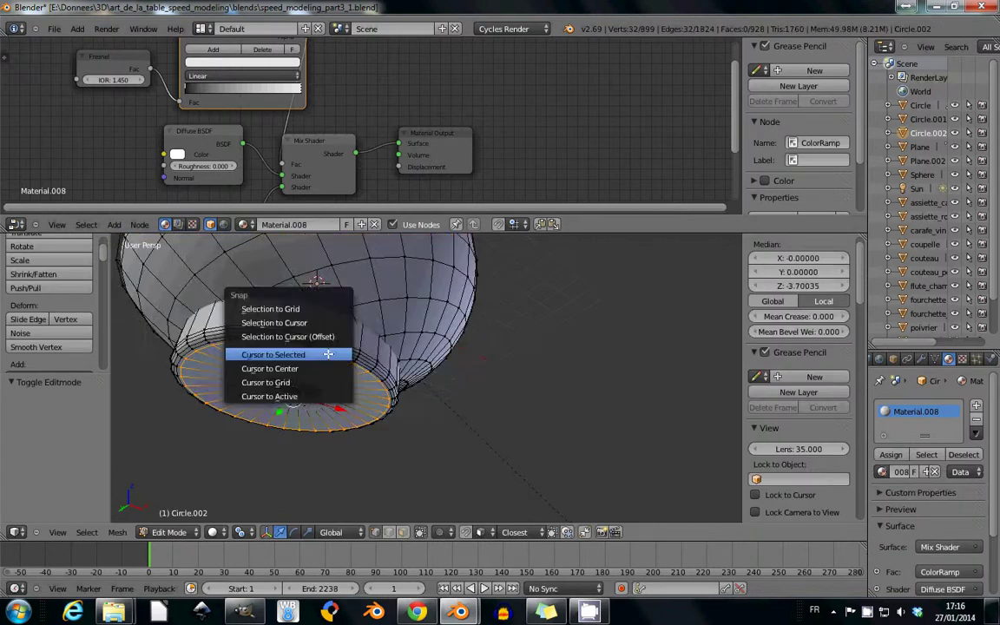
left_click(289, 357)
key("ctrl+shift+alt+c")
key("alt+g")
Step: Parent the candle to the footed bowl and move the pair to a new height
right_click(343, 261, "shift")
right_click(343, 261, "shift")
key("ctrl+p")
left_click(343, 269)
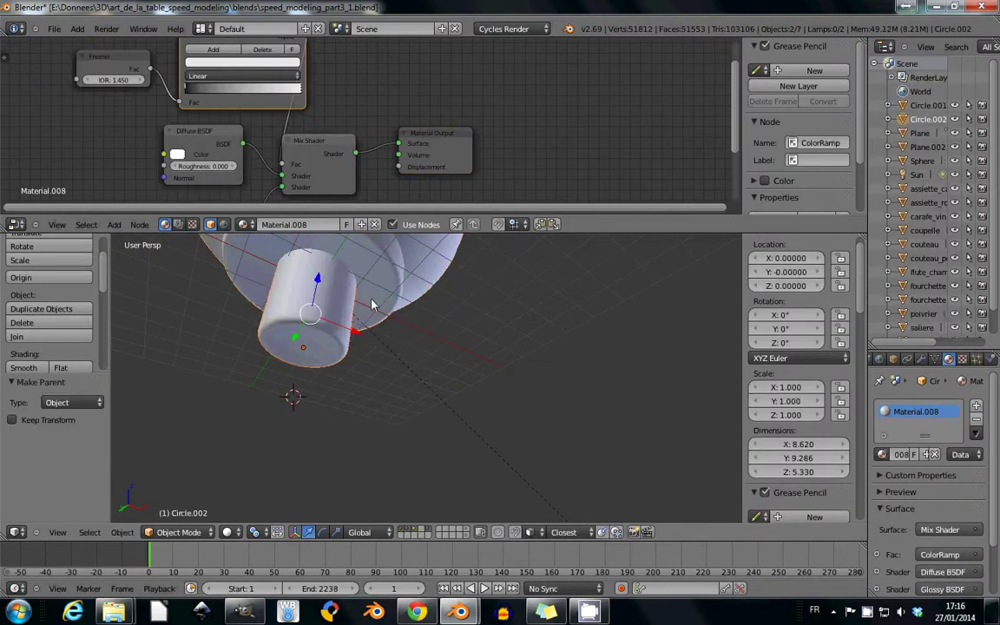
key("g")
key("z")
left_click(326, 241)
key("z")
key("z")
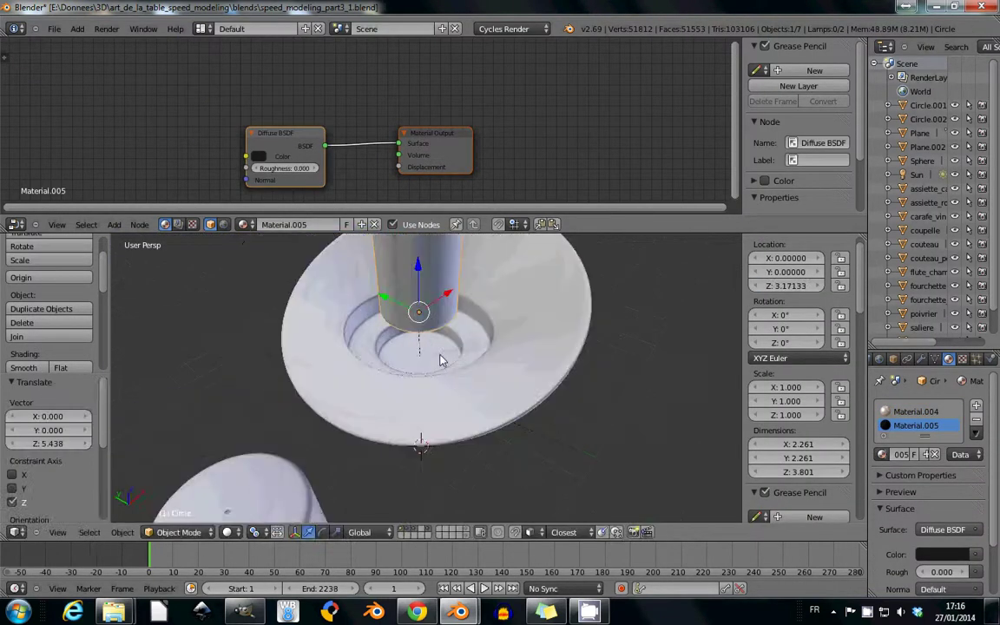
Step: Set the Circle.001 cylinder's origin to the 3D cursor
scroll(319, 366, "down", 4)
scroll(320, 366, "up", 3)
right_click(592, 404)
scroll(591, 403, "up", 2)
key("Tab")
Step: Put the Plane.002 cube at height 0
key("Tab")
key("ctrl+shift+alt+c")
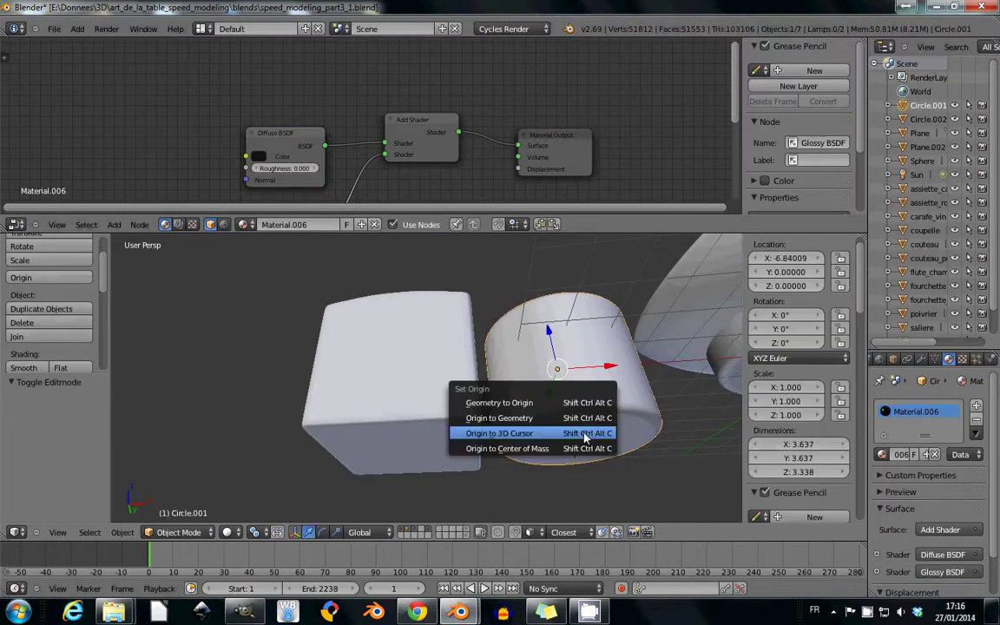
key("Return")
left_click(404, 452)
right_click(403, 452)
key("Tab")
key("Tab")
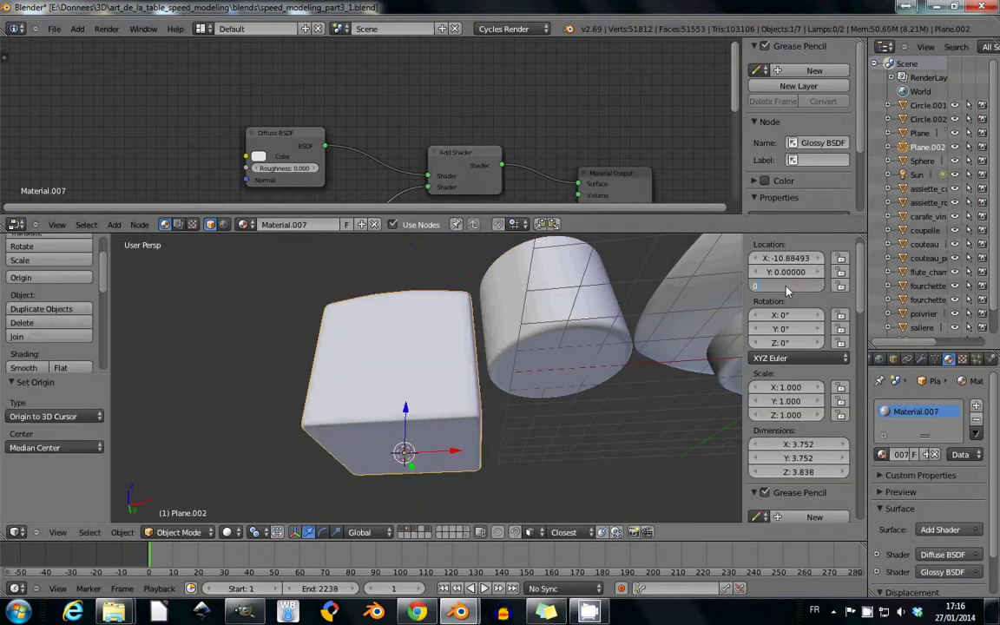
key("Return")
scroll(590, 427, "down", 3)
Step: Preview the scene in Cycles rendered shading, then return to solid shading
left_click(265, 443)
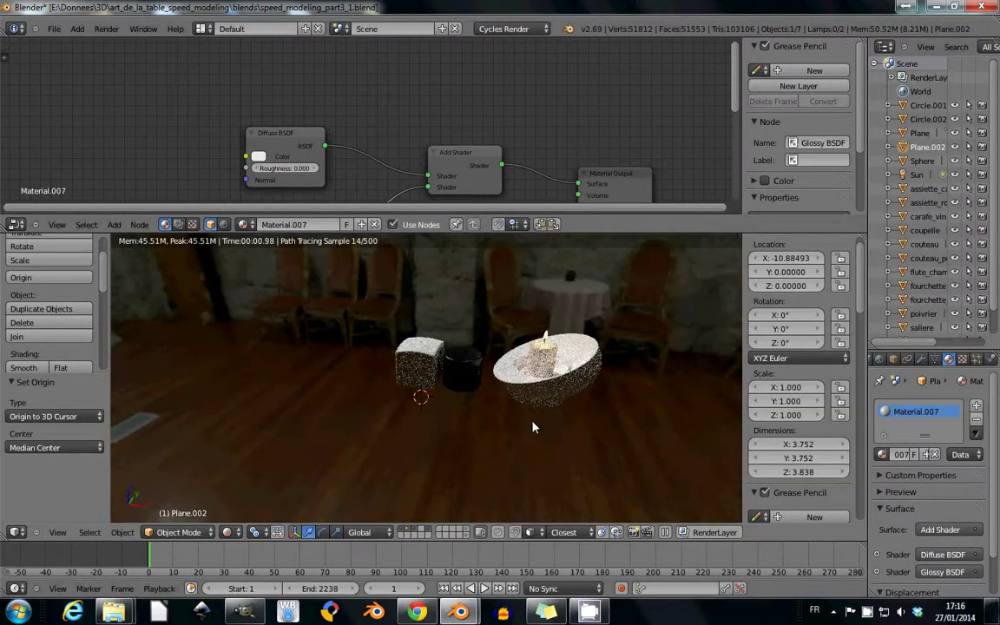
key("z")
left_click(589, 612)
left_click(686, 238)
scroll(469, 418, "up", 3)
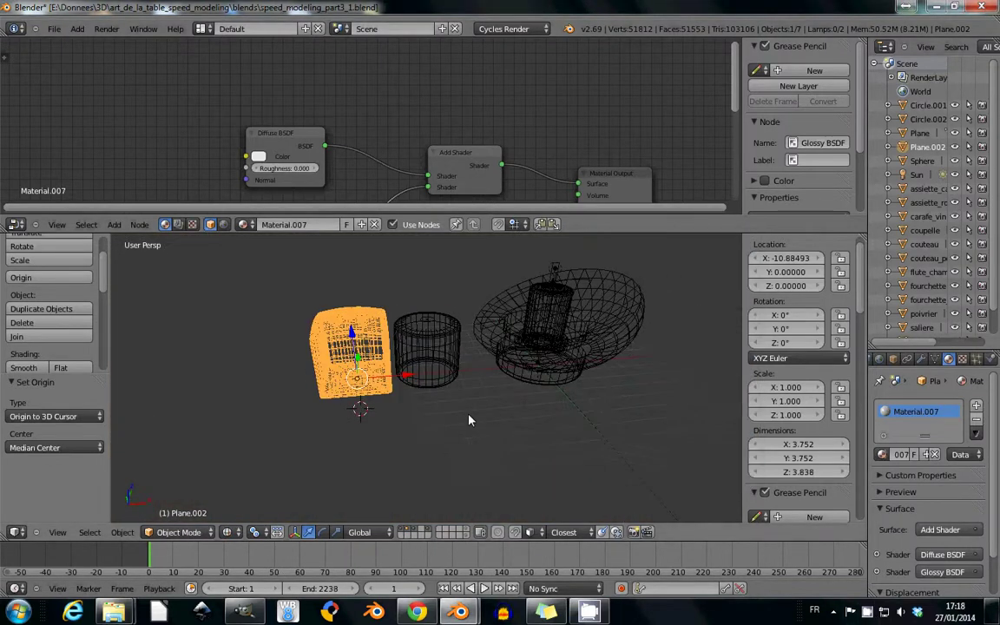
key("z")
Step: Inspect the footed bowl's mesh from a centred top view
right_click(567, 347)
right_click(580, 366)
key("Tab")
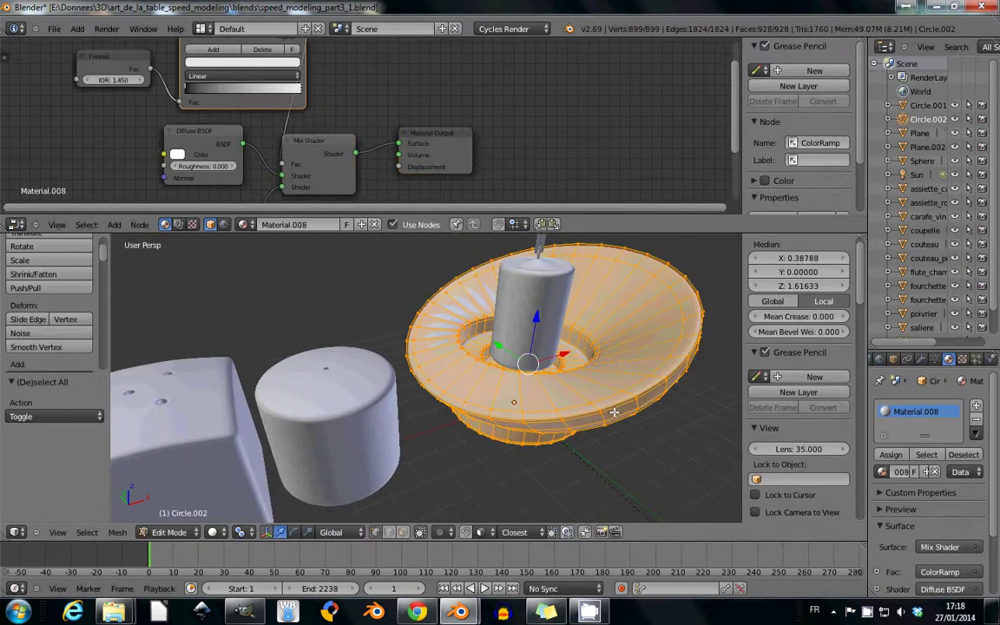
middle_click_drag(580, 367, 598, 415)
key("KP_7")
key("KP_Decimal")
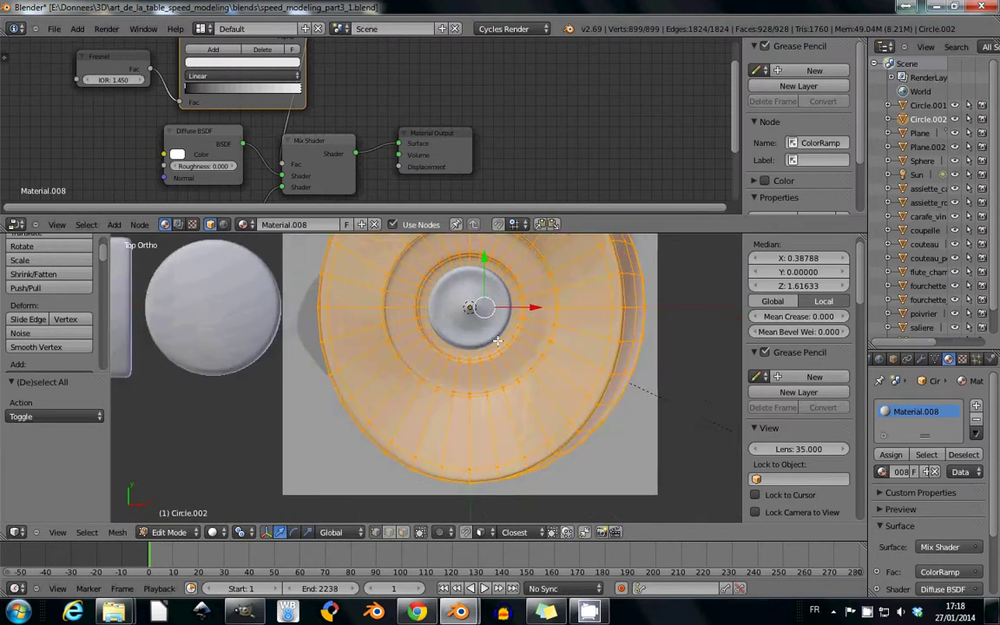
key("Tab")
right_click(447, 352)
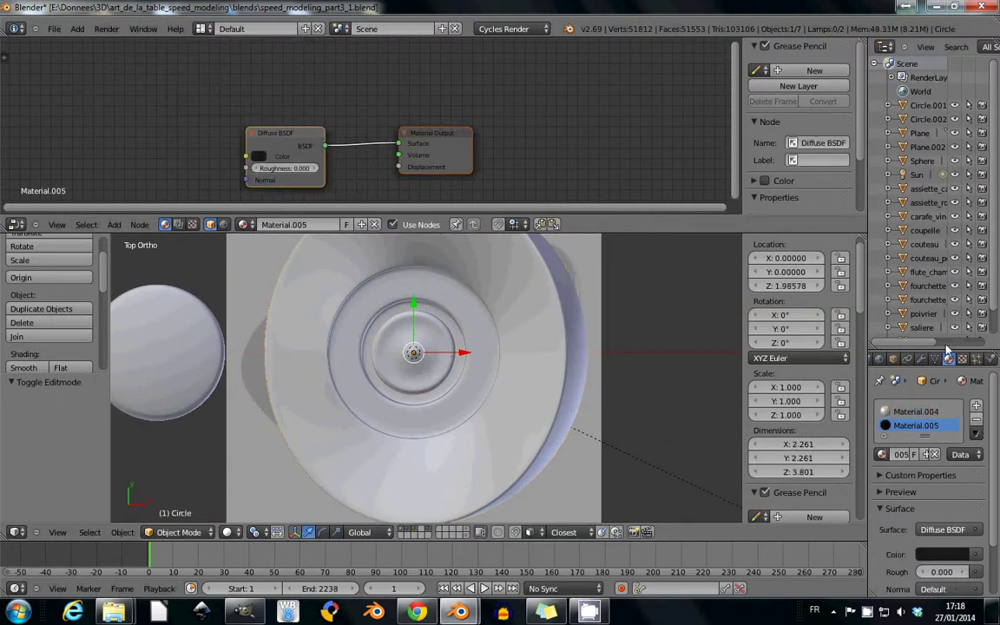
right_click(520, 461)
Step: Shrink the footed bowl to about 0.525 scale and apply the scale
key("s")
left_click(462, 425)
mouse_move(461, 425)
middle_mouse_down()
mouse_move(505, 375)
mouse_move(454, 373)
middle_mouse_up()
key("KP_7")
key("s")
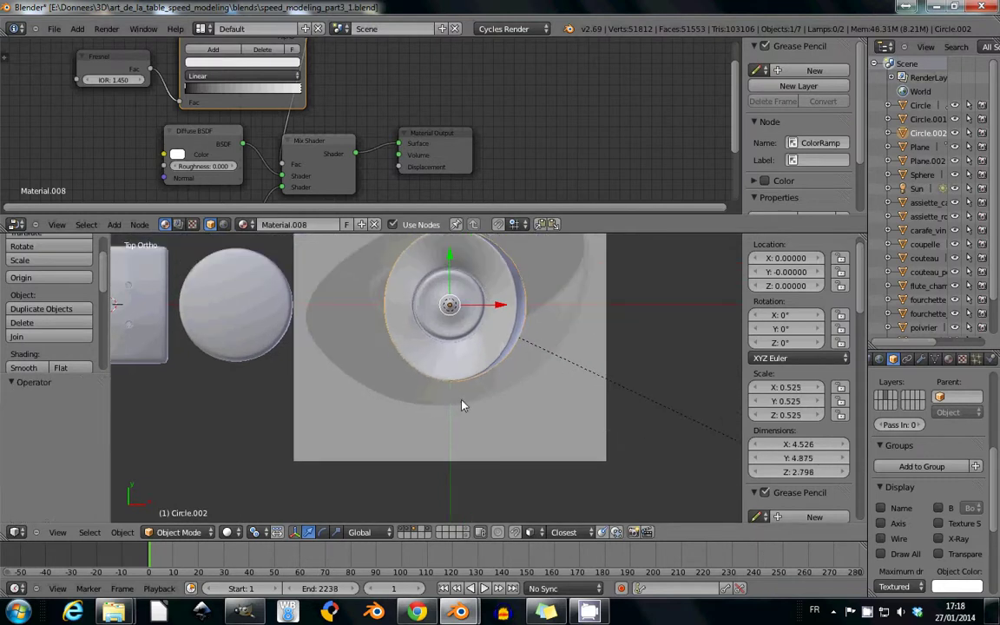
left_click(462, 405)
key("ctrl+a")
Step: Lower the candle along Z into the bowl and parent it to the bowl
middle_click_drag(461, 405, 451, 373)
right_click(457, 351)
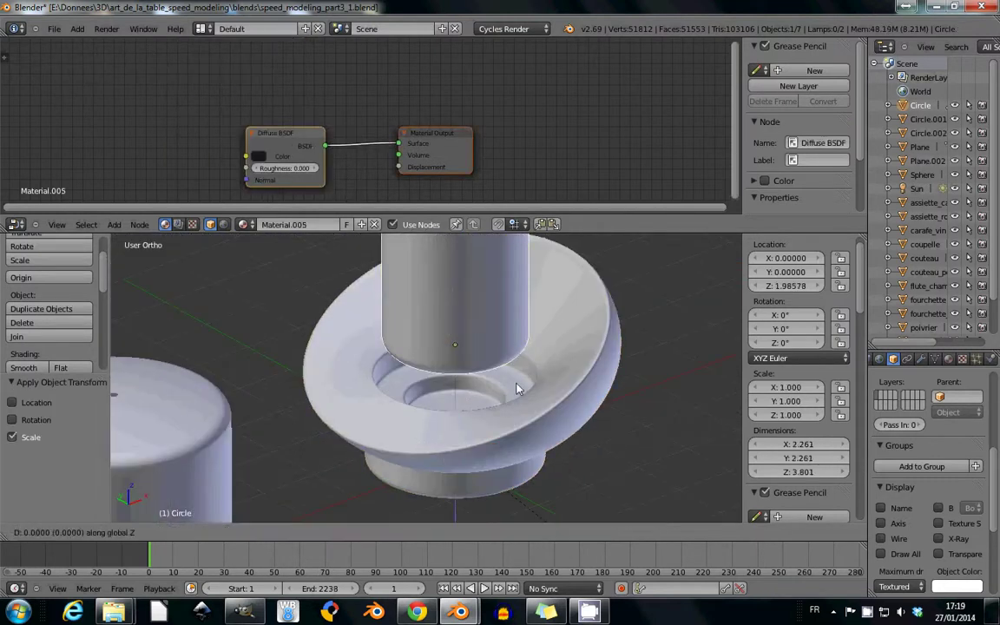
key("g")
key("z")
left_click(457, 351)
right_click(470, 371, "shift")
key("ctrl+p")
Step: Preview the candle and bowl rendered, then view the whole table from above
left_click(252, 442)
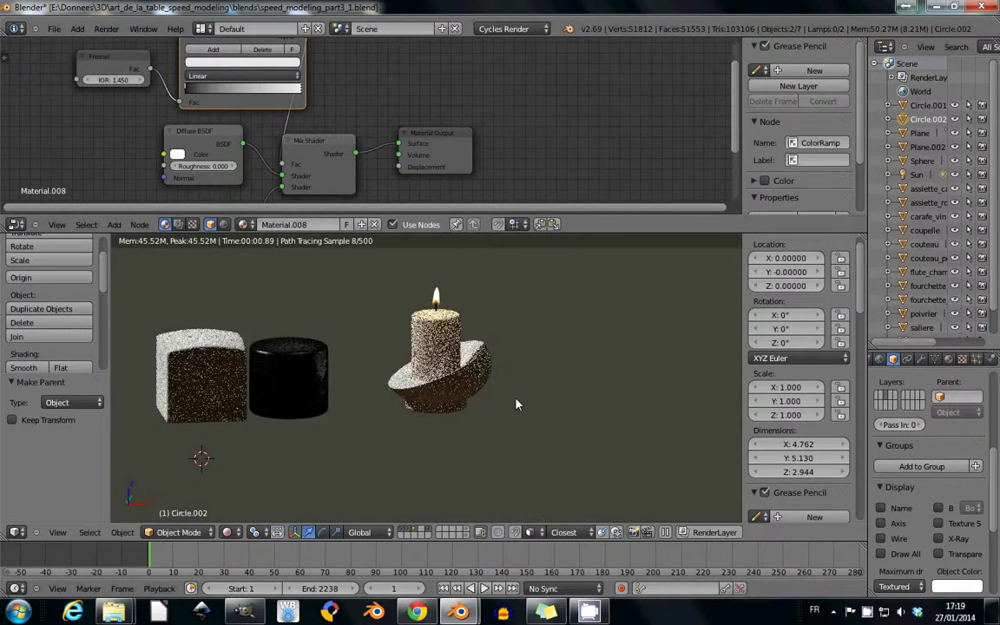
key("z")
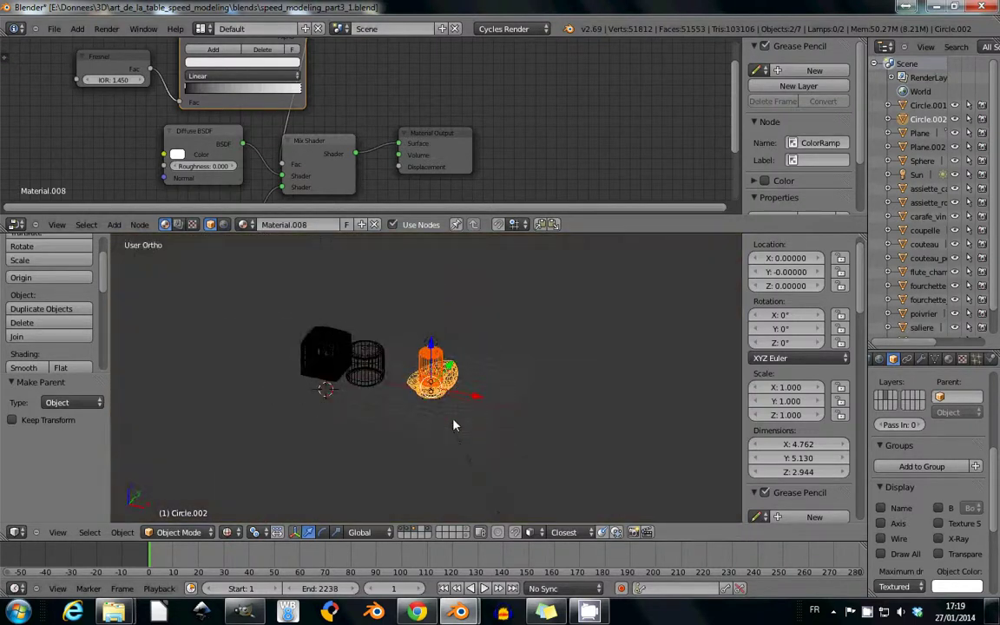
key("KP_Divide")
key("KP_7")
Step: Move the bowl and candle along Y and reposition the square shaker
key("g")
key("y")
left_click(441, 351)
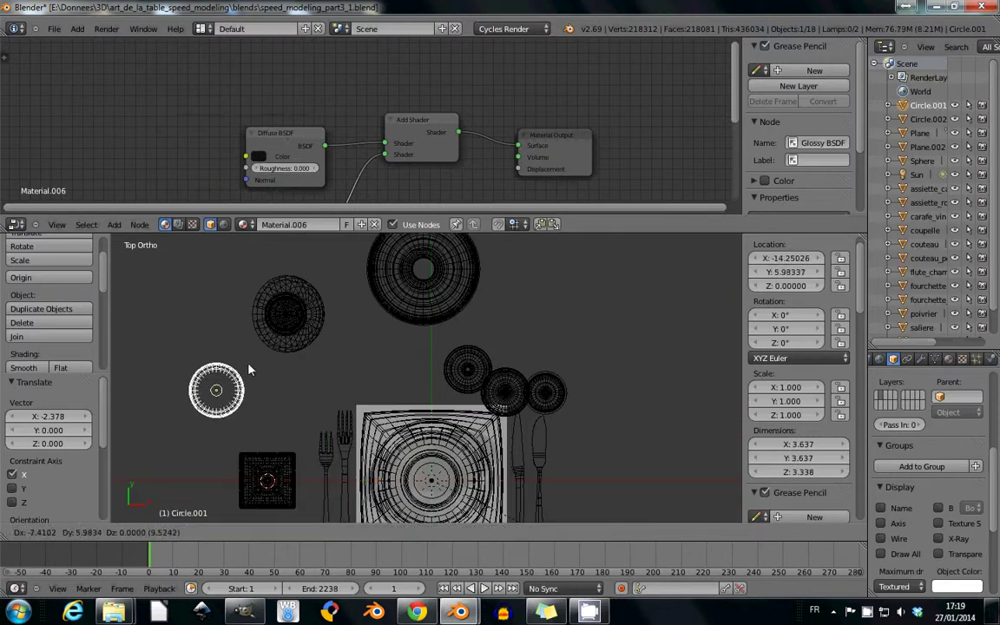
right_click(235, 490, "shift")
key("g")
left_click(367, 347)
Step: Duplicate the round plate to the left and scale the copy to 0.5
right_click(431, 460)
key("shift+d")
left_click(315, 417)
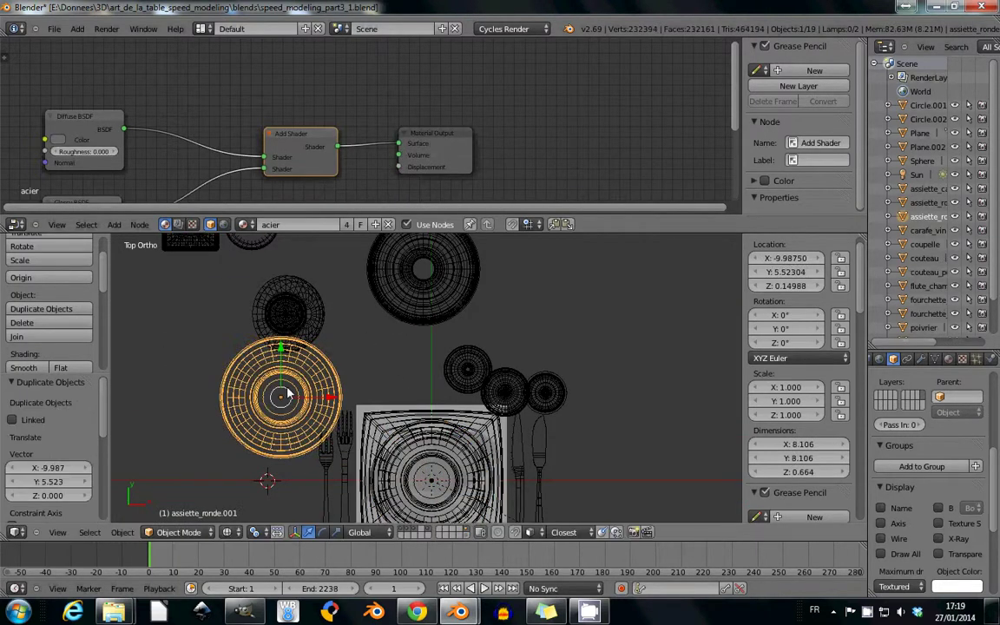
mouse_move(315, 417)
middle_mouse_down("shift")
mouse_move(467, 382)
mouse_move(429, 395)
middle_mouse_up("shift")
left_click(467, 380)
key("z")
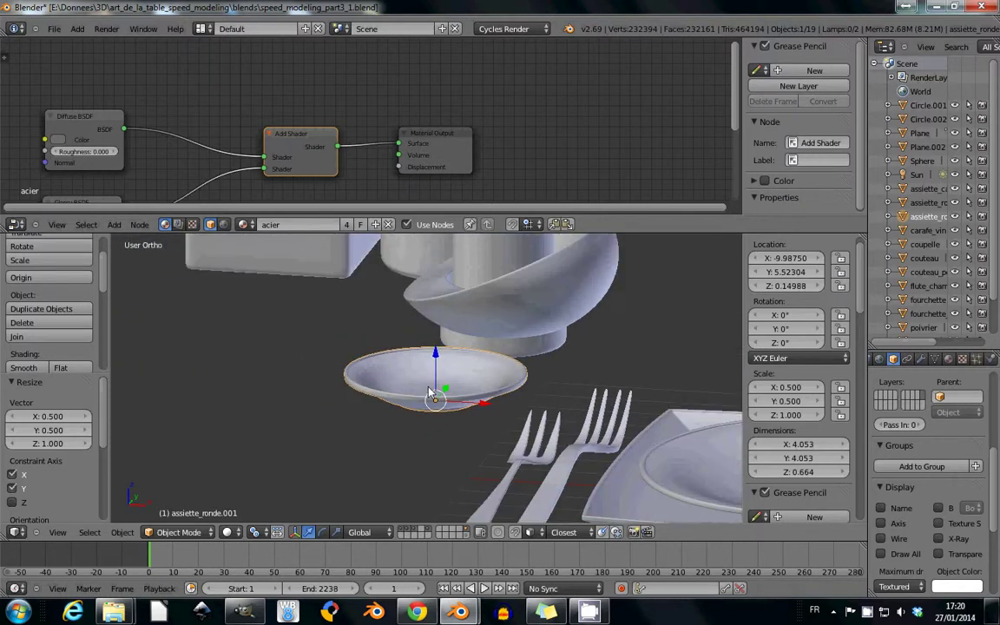
key("KP_Decimal")
Step: In Edit Mode, push the copy's centre straight down to form a saucer 0.434 tall
key("Tab")
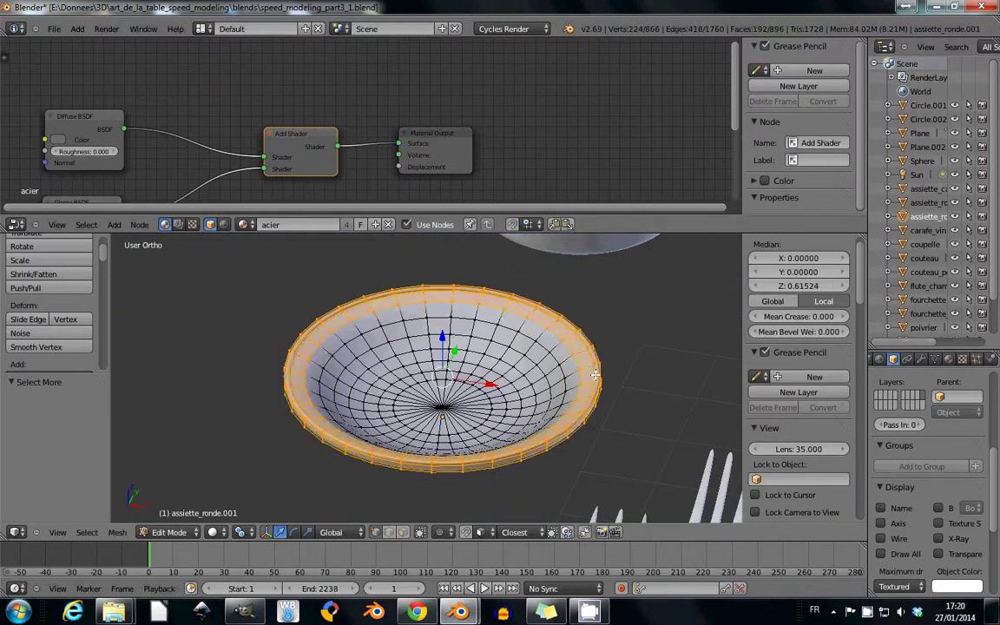
middle_click_drag(456, 388, 490, 413)
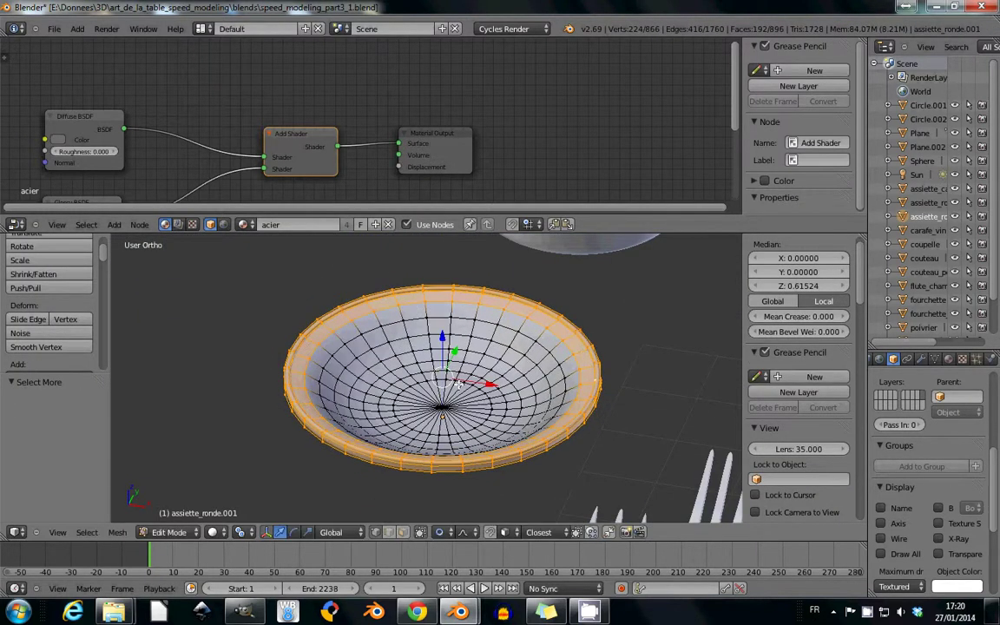
key("g")
key("z")
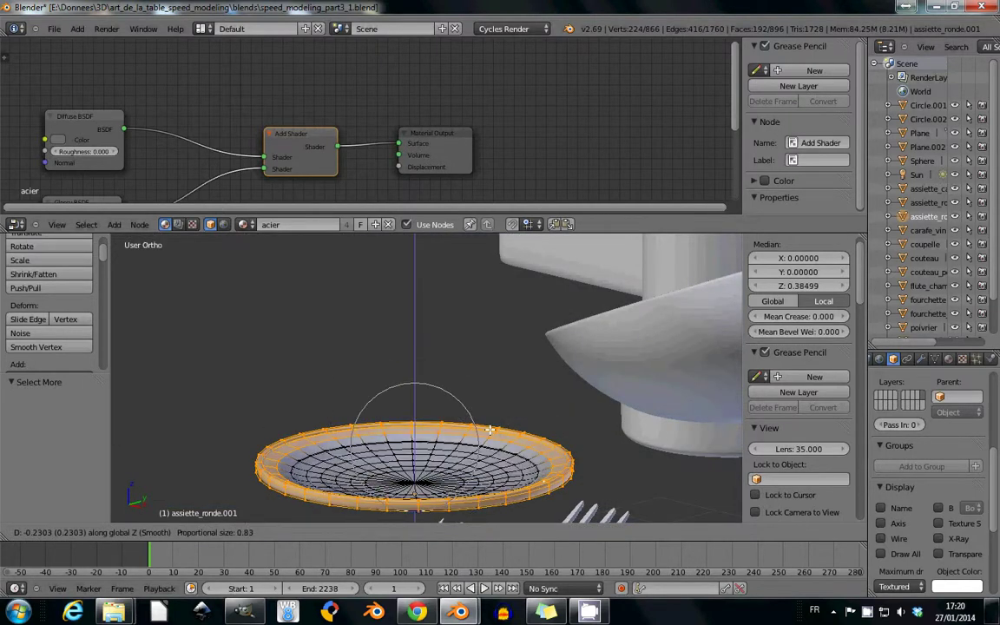
left_click(490, 438)
key("g")
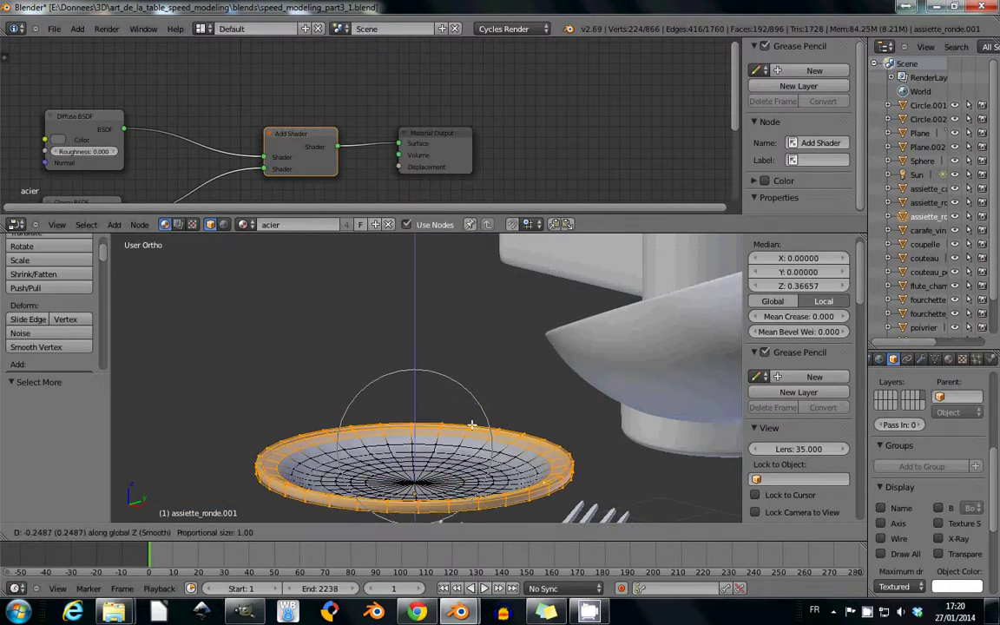
key("Escape")
mouse_move(473, 419)
middle_mouse_down()
mouse_move(521, 428)
mouse_move(504, 408)
middle_mouse_up()
key("Tab")
scroll(521, 428, "down", 3)
Step: From the front view, shrink the square shaker
scroll(504, 408, "down", 3)
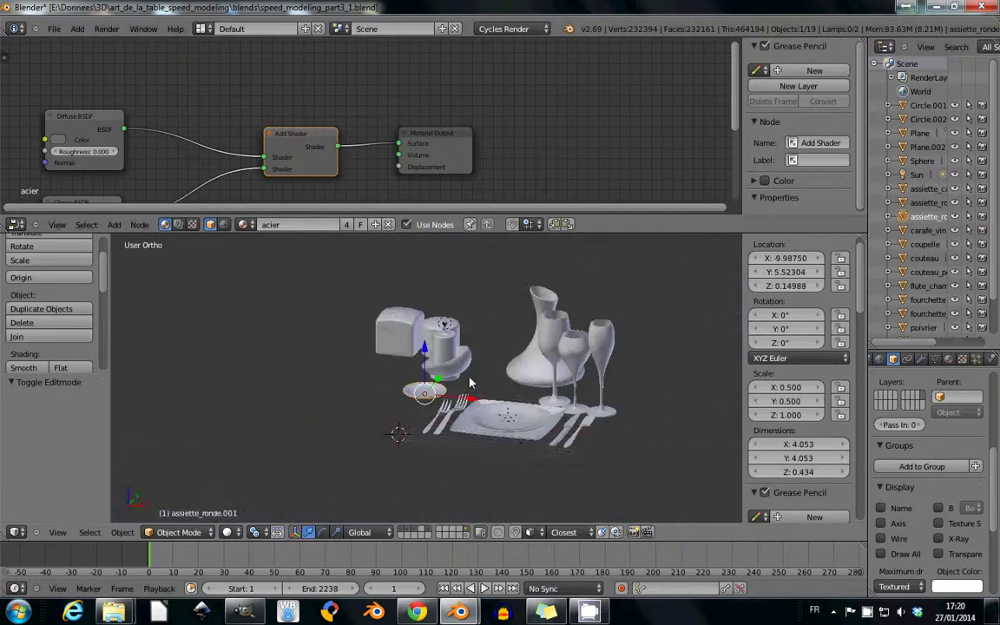
key("KP_1")
right_click(311, 382)
scroll(311, 382, "up", 2)
key("s")
left_click(315, 386)
scroll(314, 386, "down", 2)
key("s")
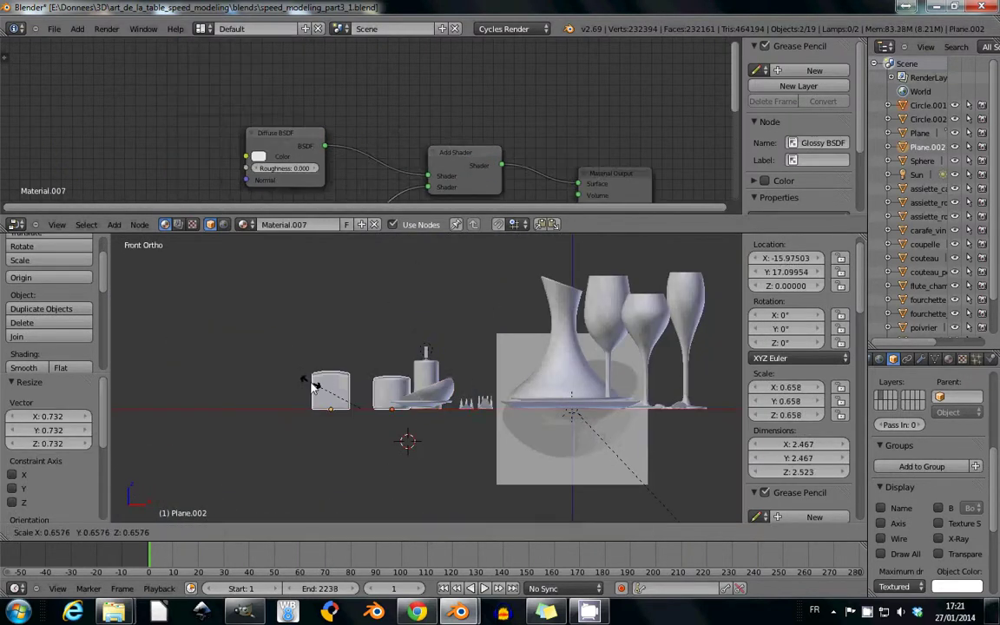
scroll(314, 390, "up", 3)
middle_click_drag(314, 391, 367, 381)
Step: Confirm the square shaker's size and apply its scale
right_click(438, 378)
key("ctrl+a")
left_click(443, 380)
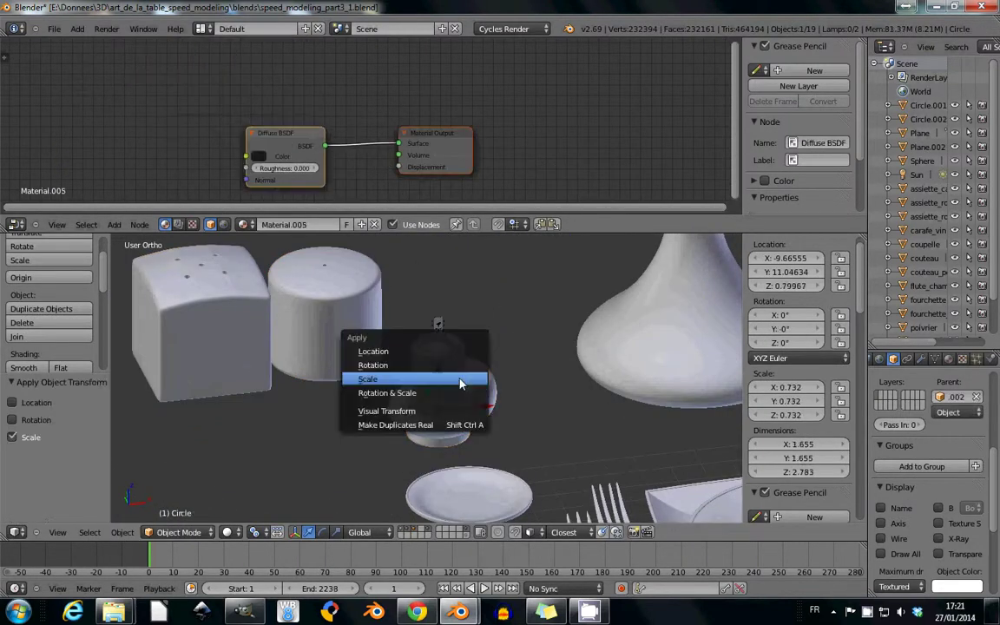
key("ctrl+a")
left_click(443, 334)
right_click(441, 323)
scroll(446, 324, "up", 3)
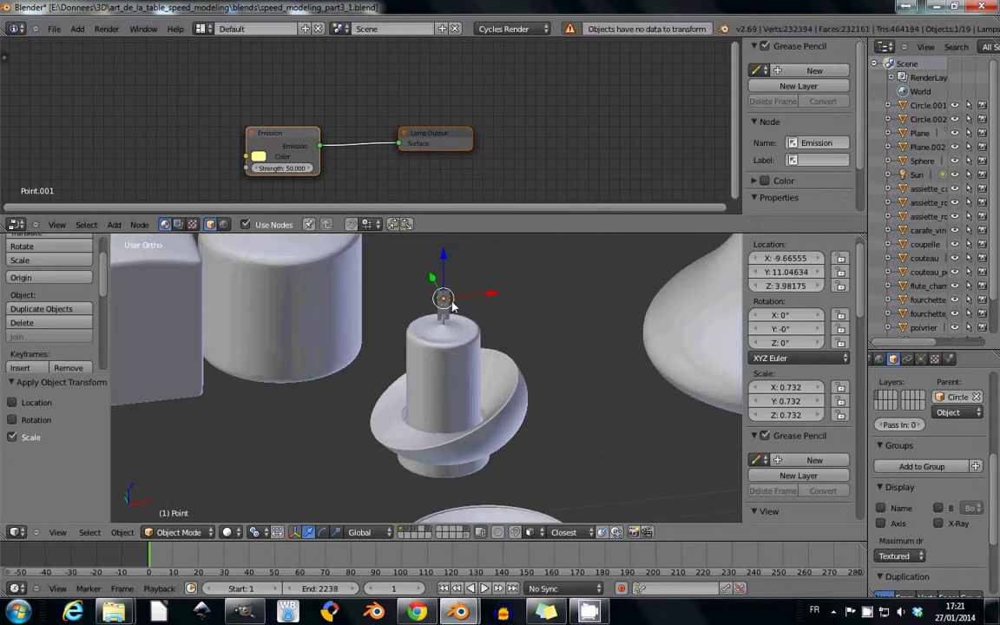
scroll(443, 347, "down", 5)
Step: Shrink the round shaker to about 0.635 from the top view
key("KP_7")
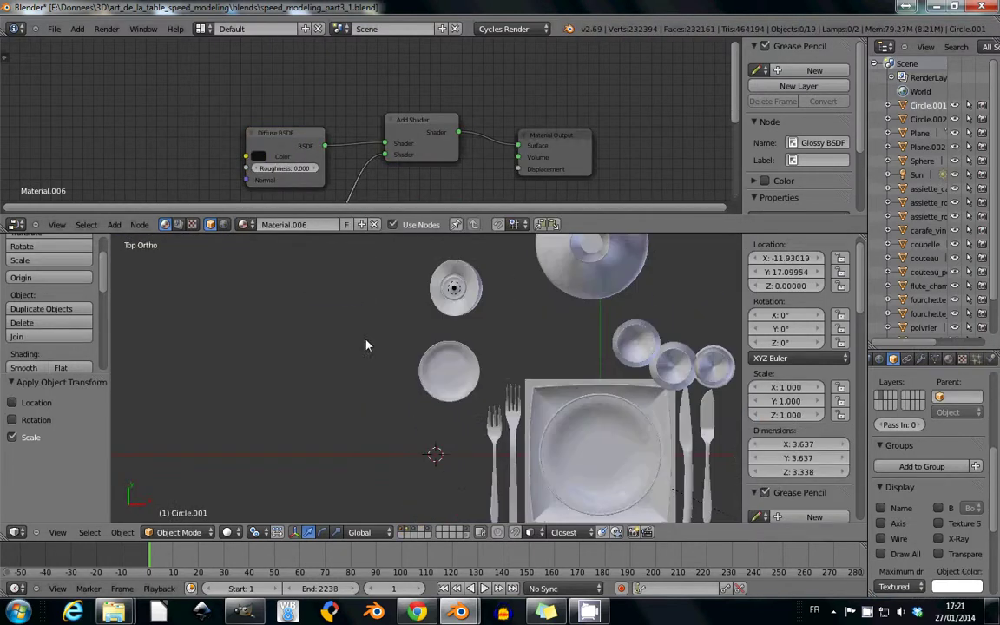
scroll(366, 341, "down", 3)
right_click(422, 343, "shift")
key("s")
left_click(439, 371)
key("KP_1")
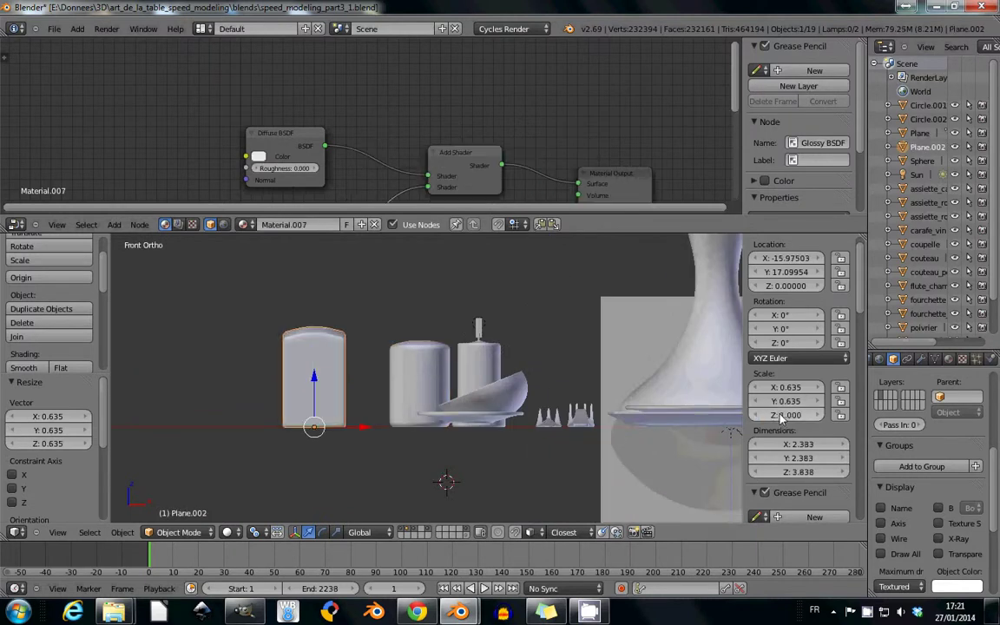
Step: Shorten the square shaker, apply its scale and shift it along X
key("ctrl+v")
left_click(419, 373)
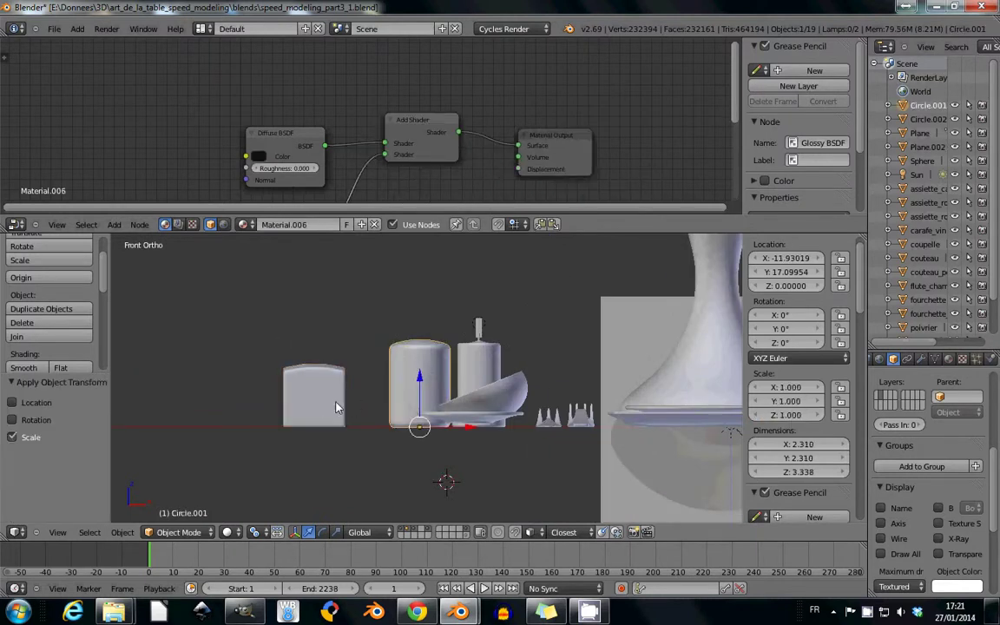
key("g")
key("x")
left_click(340, 402)
Step: Preview the table in Cycles rendered shading through the camera view
middle_click_drag(339, 402, 580, 423)
left_click(251, 442)
key("KP_0")
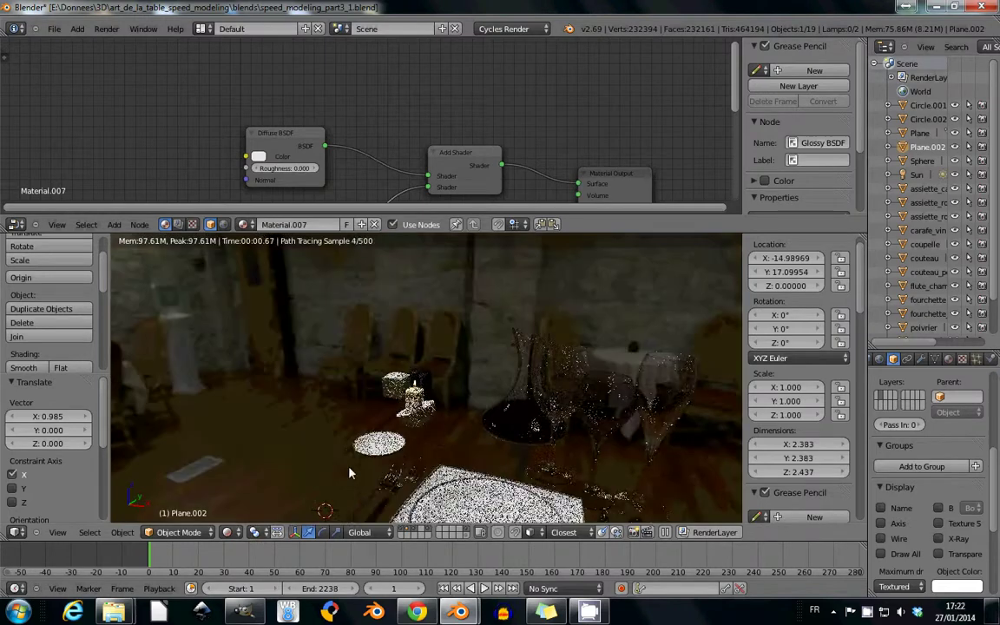
key("shift+c")
Step: Add a plane and scale it to about 25.954 as a tablecloth under the tableware
key("shift+a")
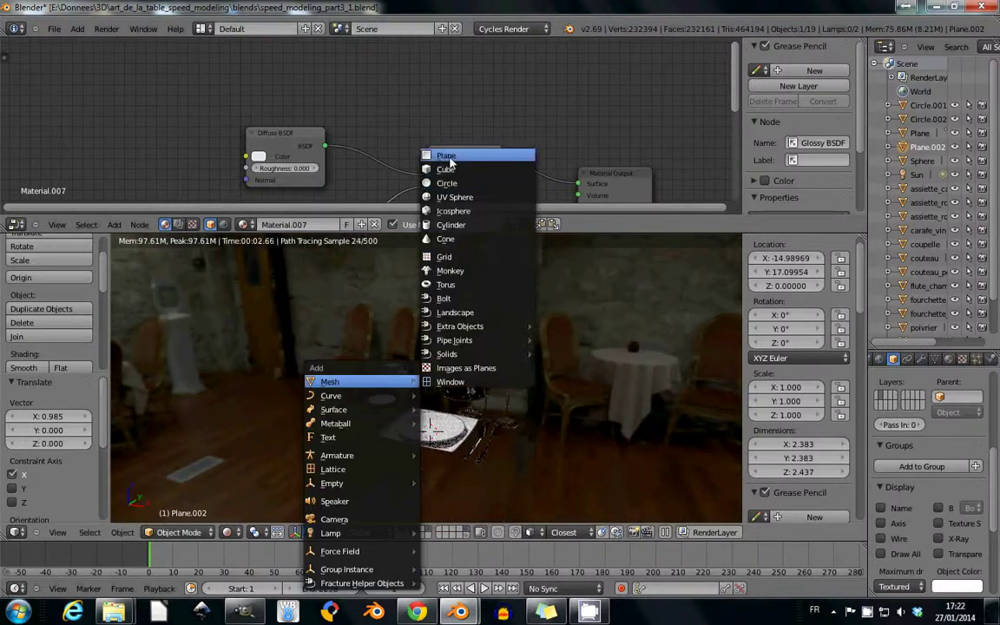
left_click(475, 154)
key("s")
key("Return")
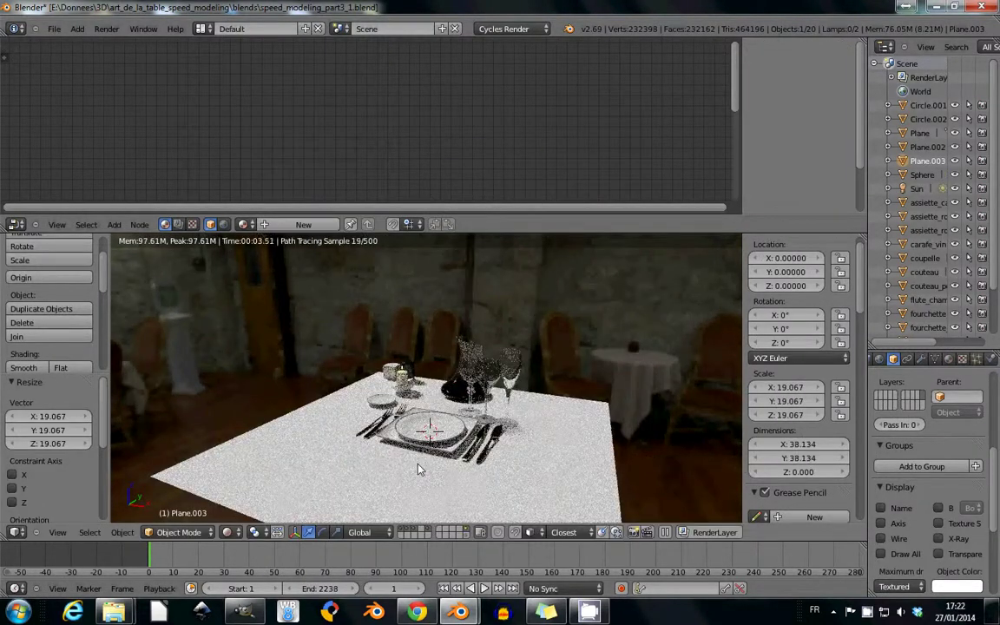
key("g")
key("y")
key("Escape")
Step: Switch the viewport to Rendered shading and set the world background strength to 0.5
key("shift+z")
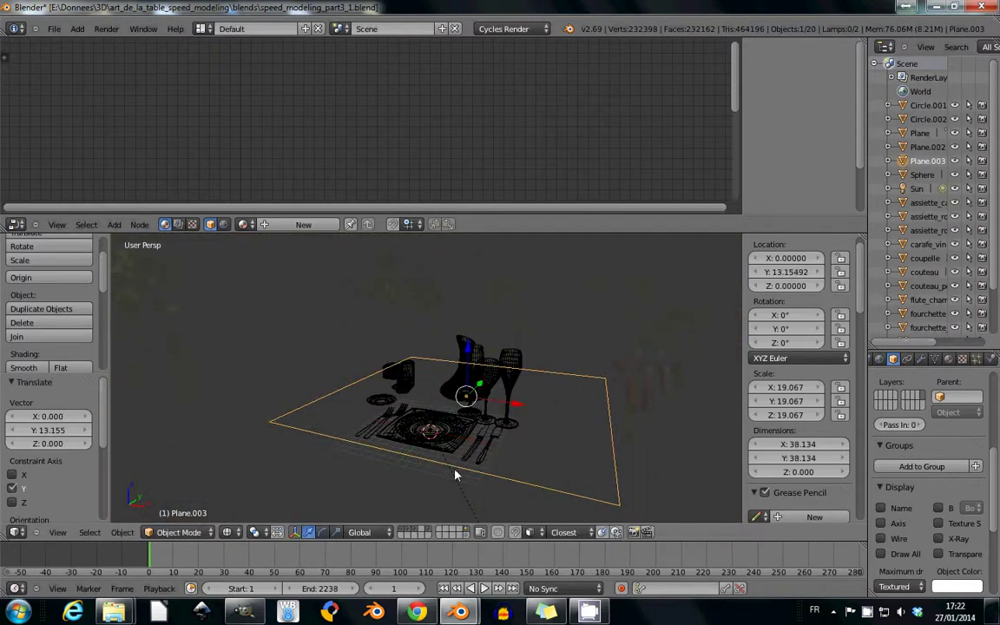
left_click(257, 533)
left_click(237, 387)
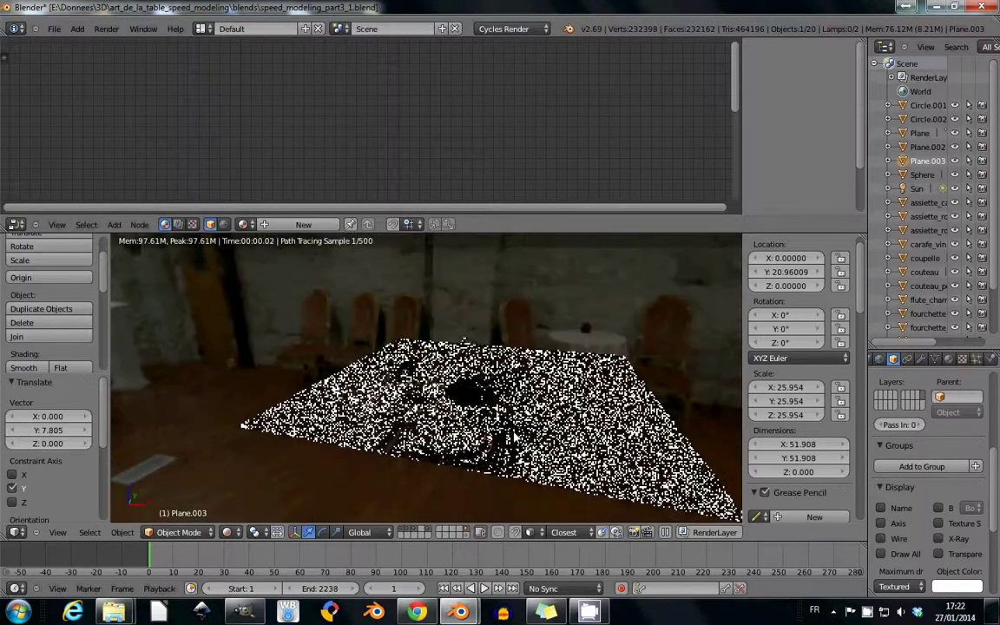
key("Return")
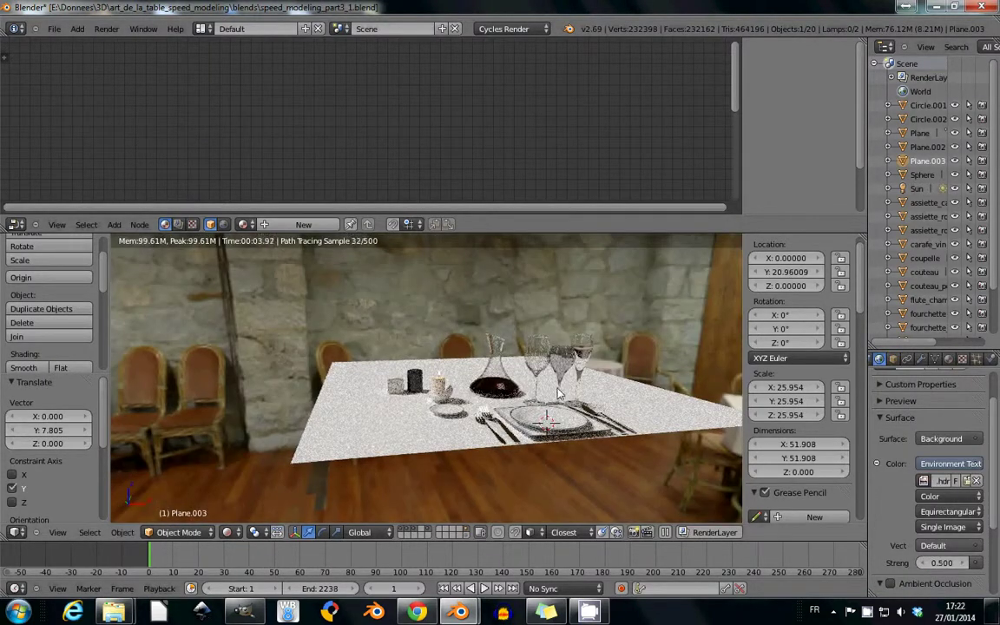
middle_click_drag(559, 392, 550, 393)
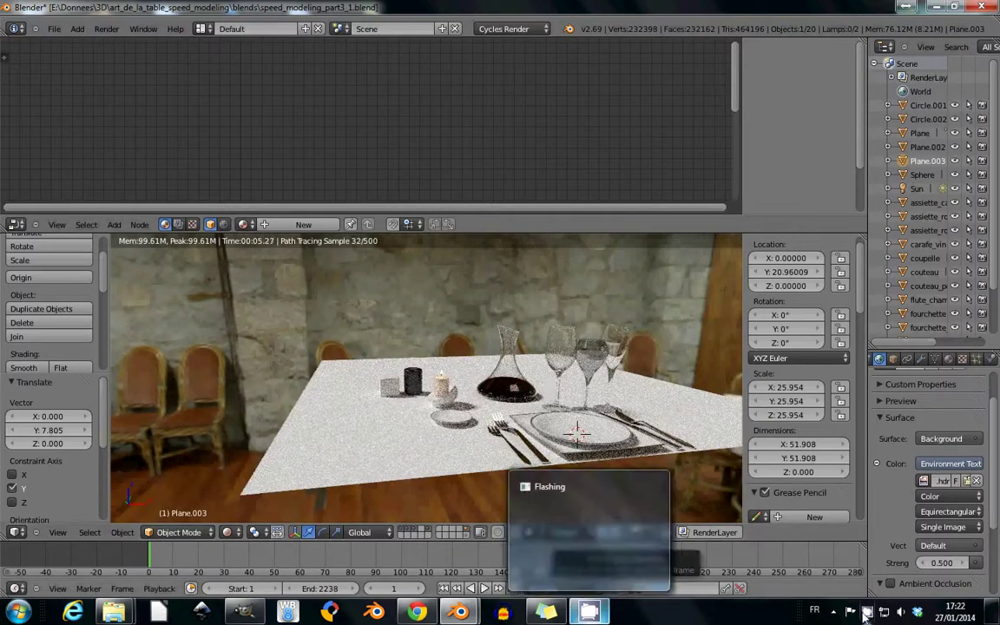